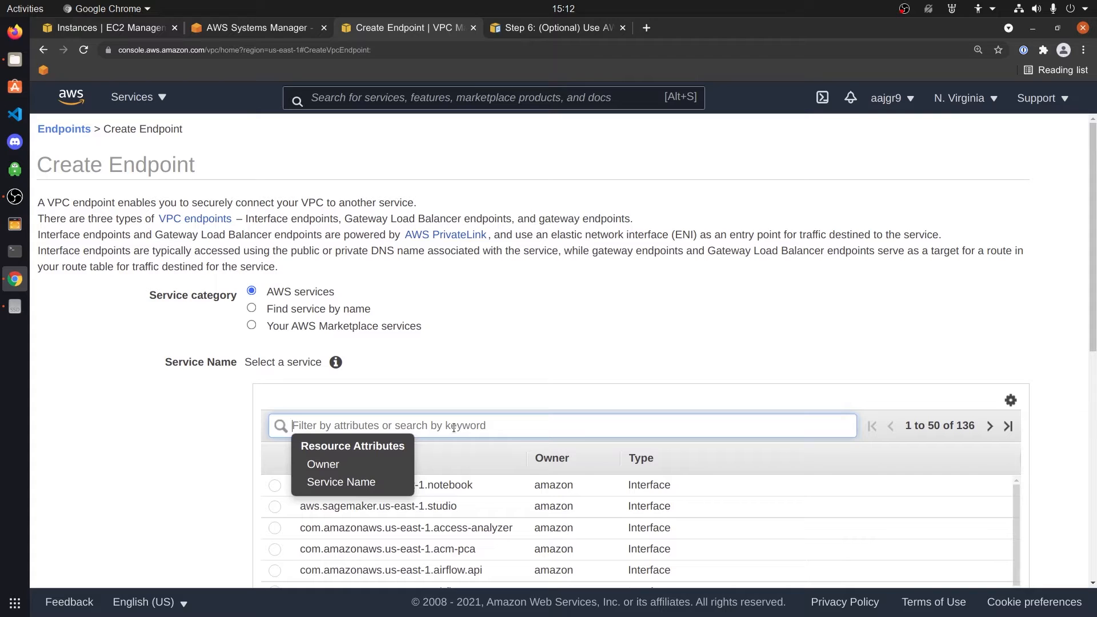
Filter endpoint services by 'ssm' and choose com.amazonaws.us-east-1.ssmmessages
type("ssm")
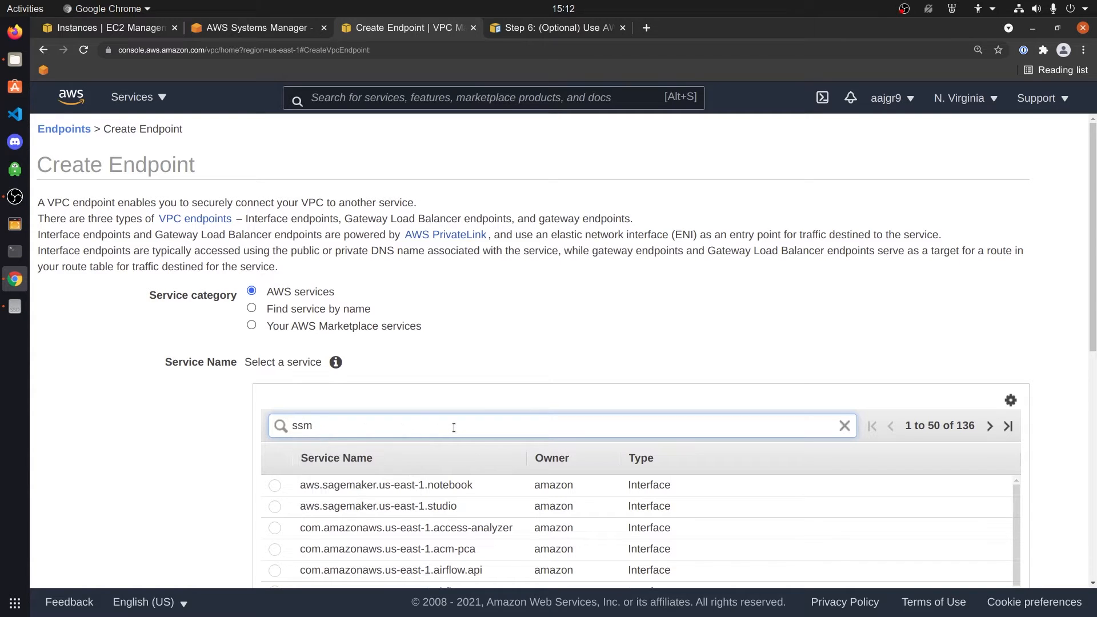
key("Return")
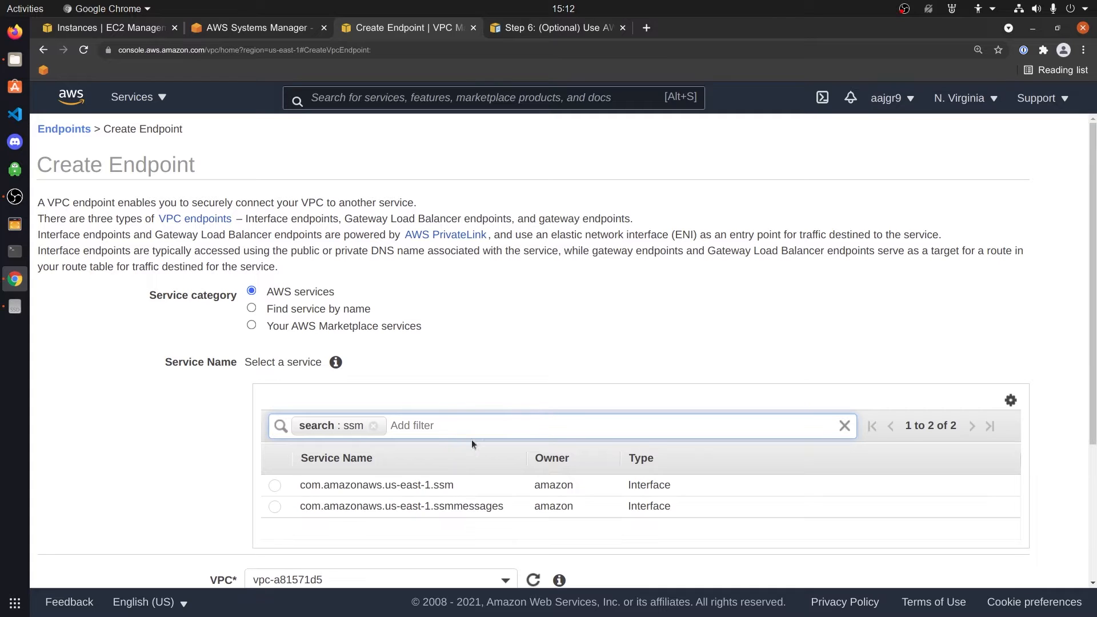
left_click(277, 507)
left_click(276, 508)
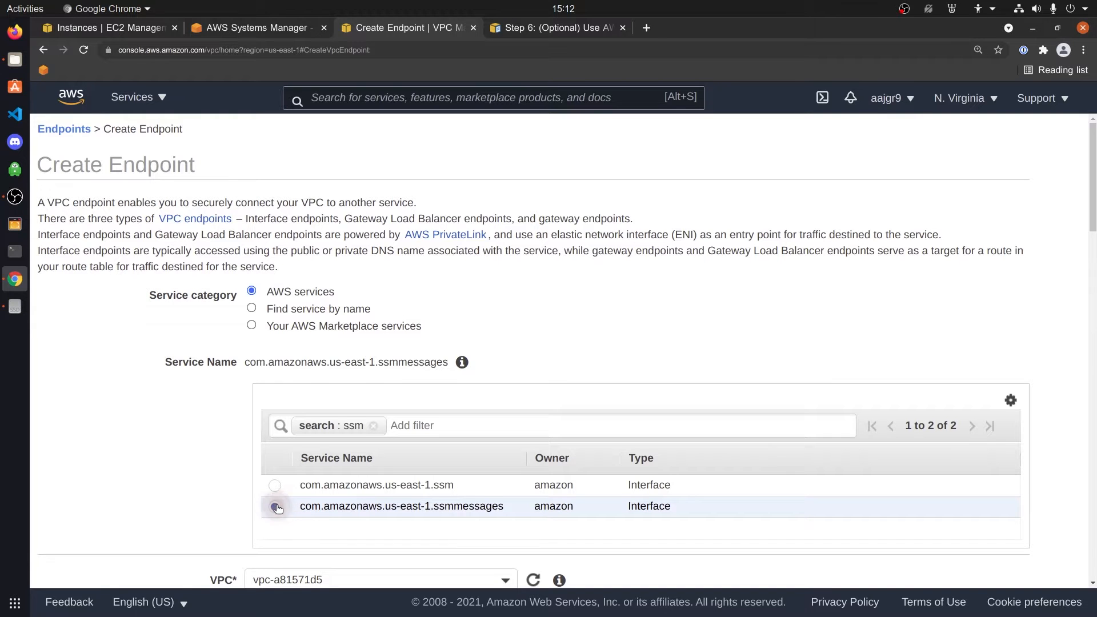
Review vpc-a81571d5, the six subnets and the enabled DNS name option
scroll(276, 505, "down", 3)
scroll(203, 467, "down", 3)
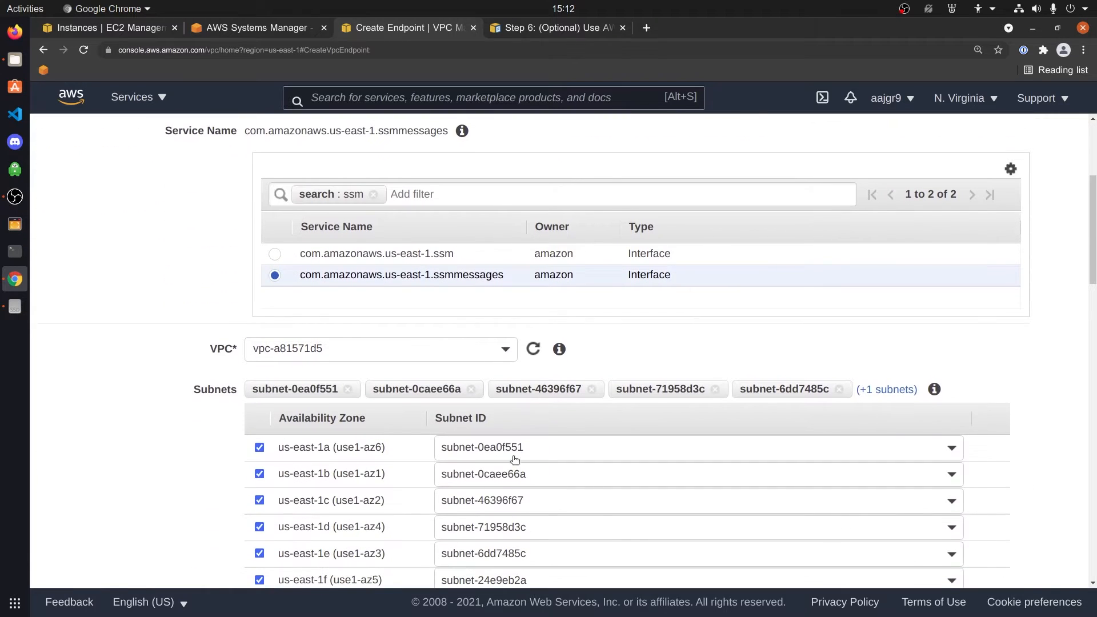
scroll(560, 464, "down", 1)
scroll(569, 458, "down", 3)
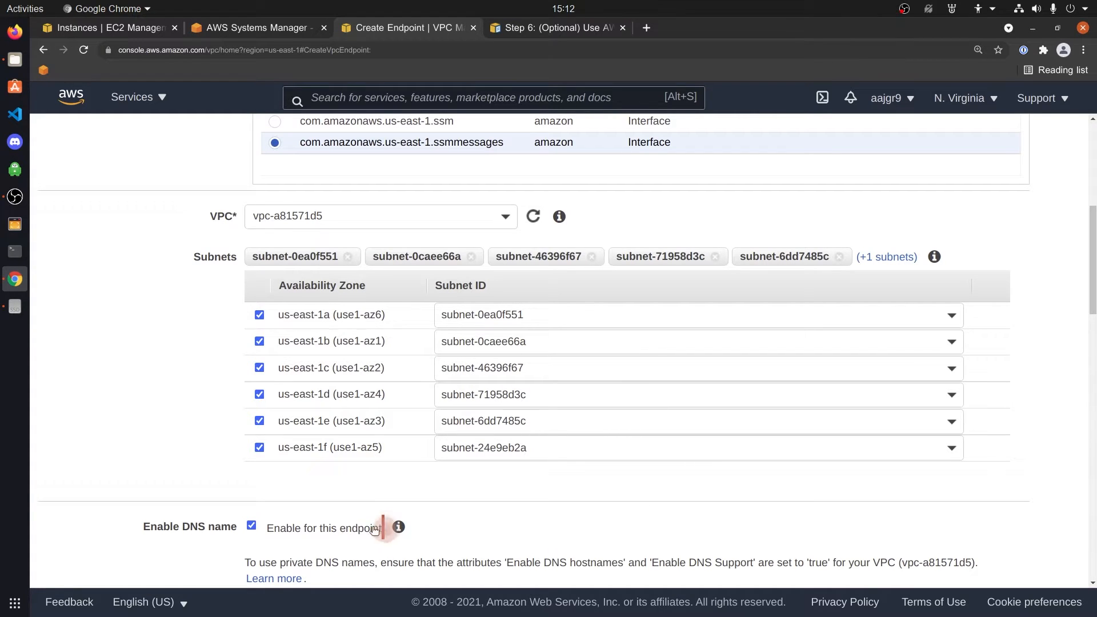
left_click_drag(385, 528, 242, 527)
mouse_move(398, 529)
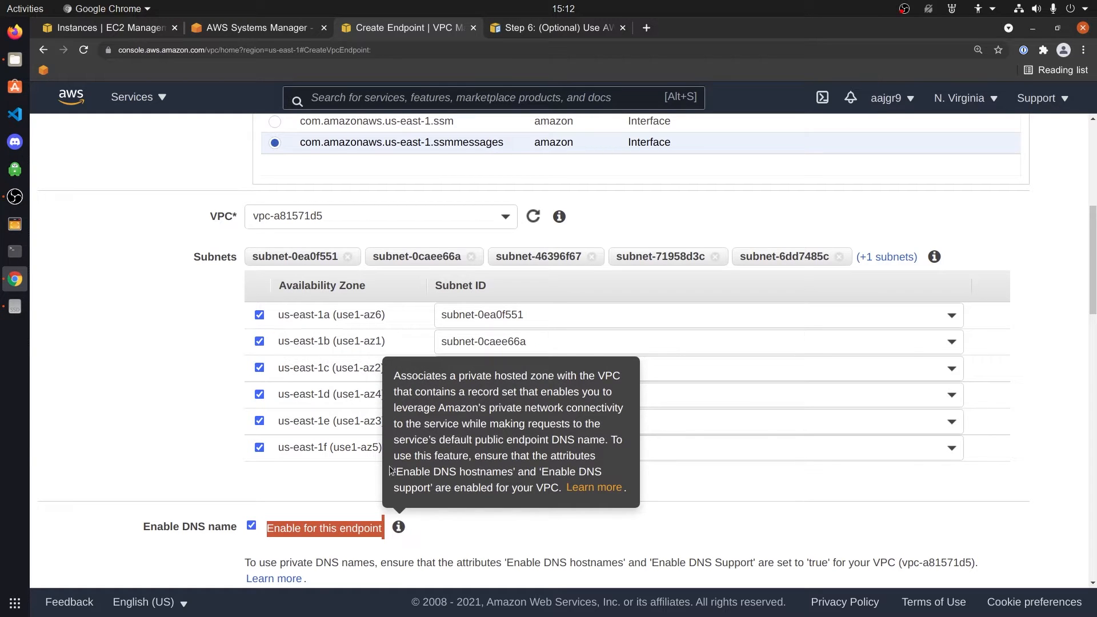
left_click(439, 529)
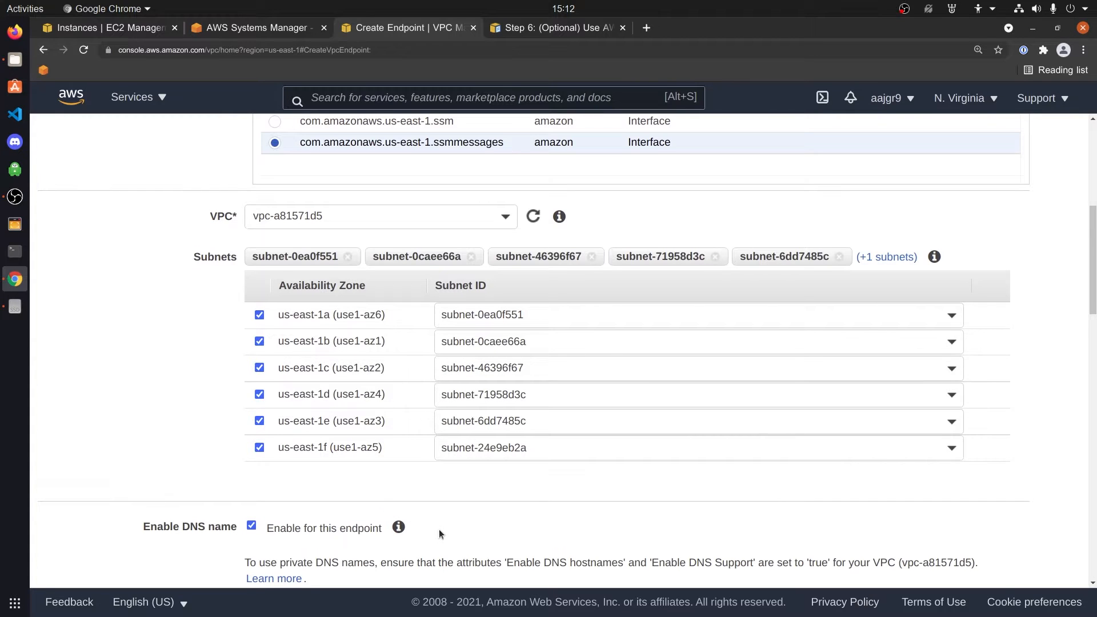
scroll(439, 529, "down", 3)
scroll(444, 520, "down", 1)
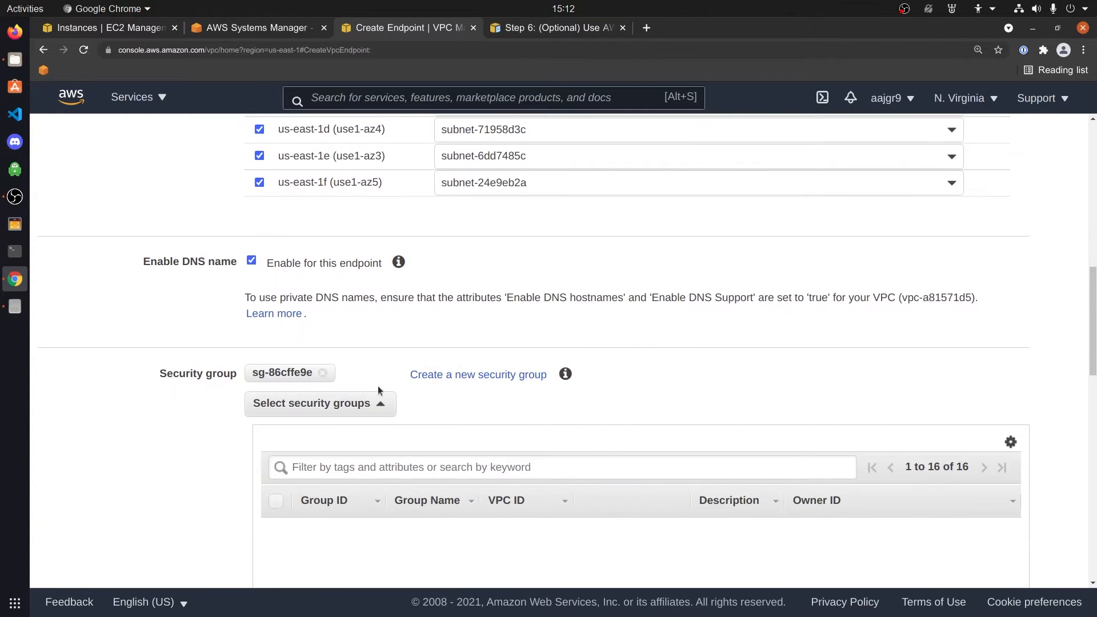
Start a new security group in another tab and name it ssm-privatelink
left_click(465, 380)
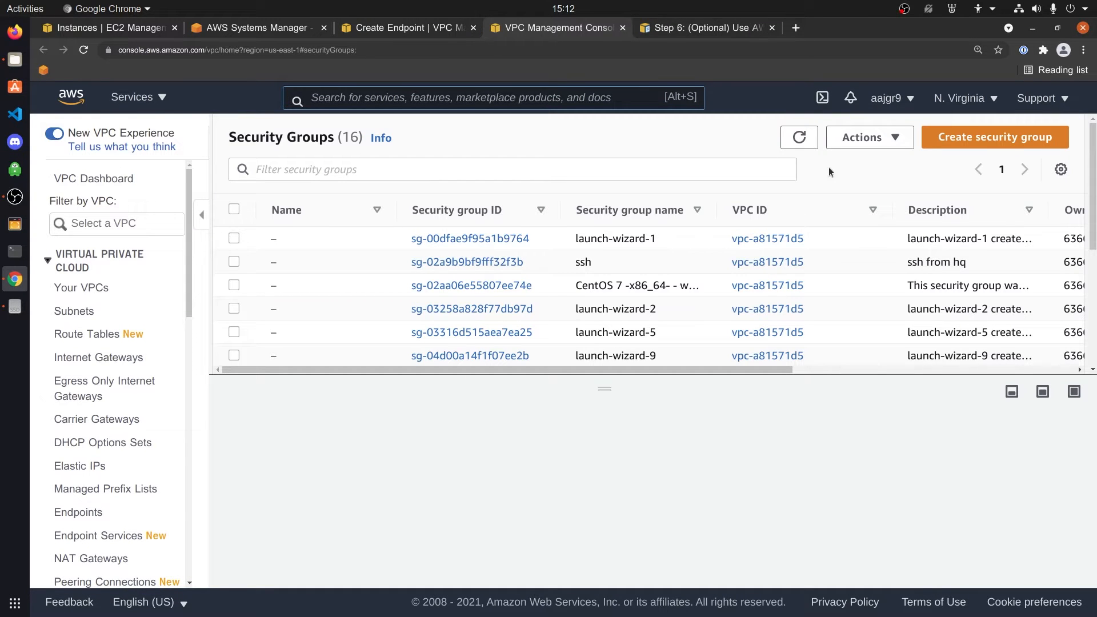
left_click(1009, 147)
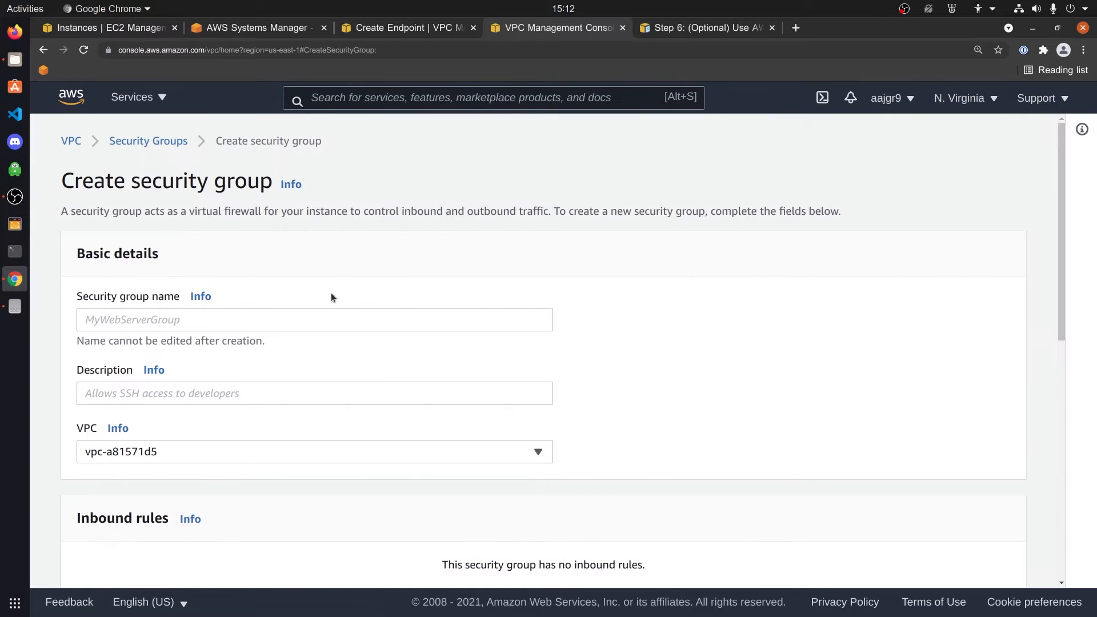
left_click(304, 321)
type("ssm-privatelink")
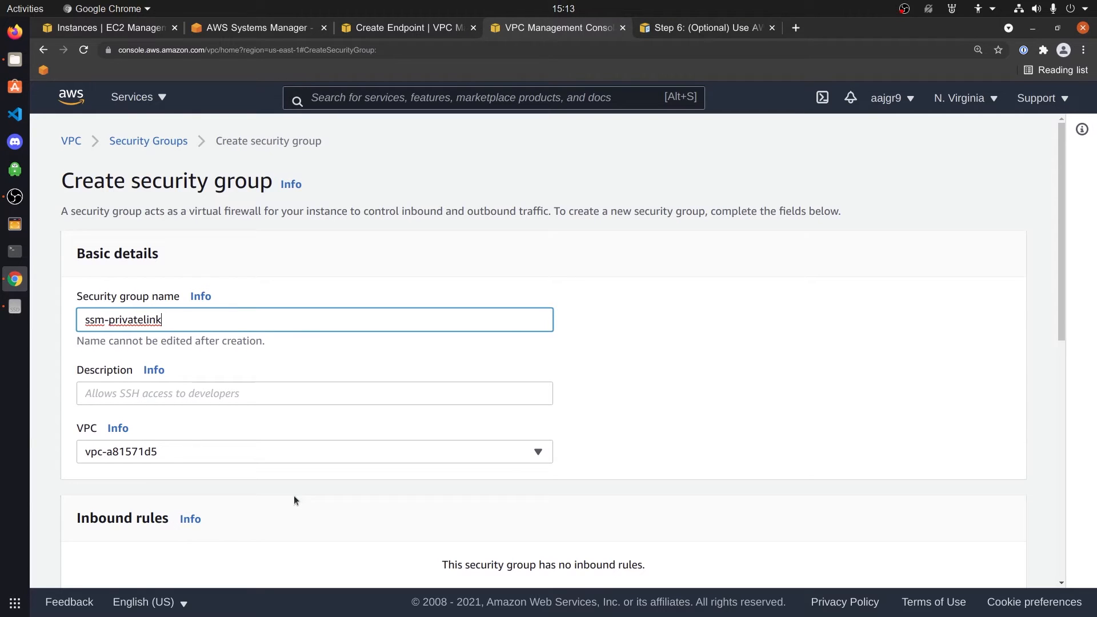
scroll(289, 489, "down", 3)
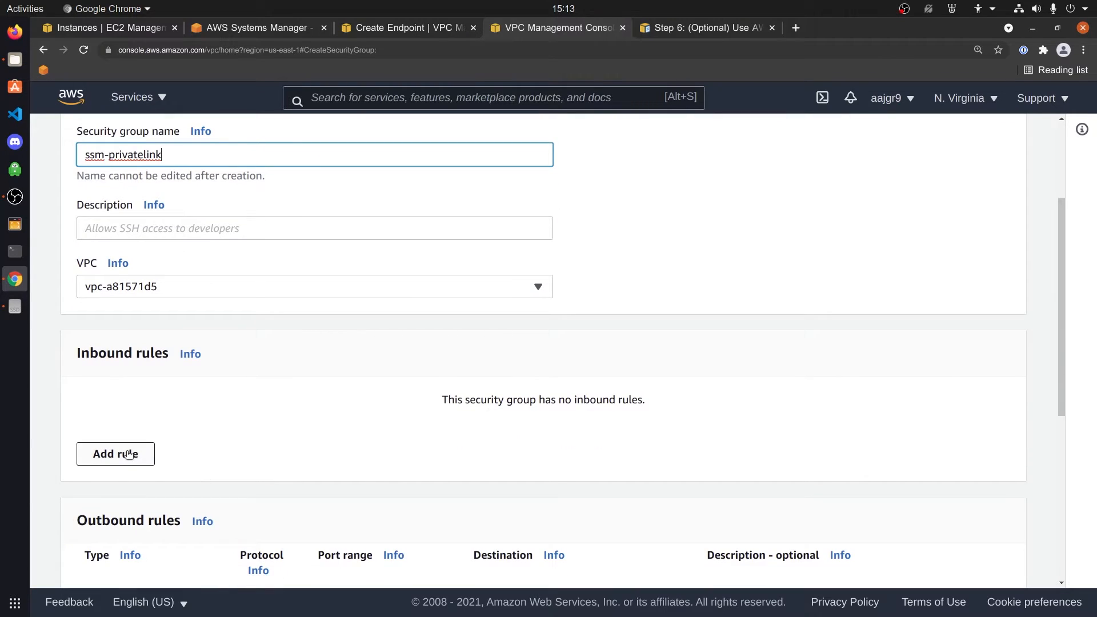
Add an inbound HTTPS rule from Anywhere-IPv4 (0.0.0.0/0)
left_click(129, 453)
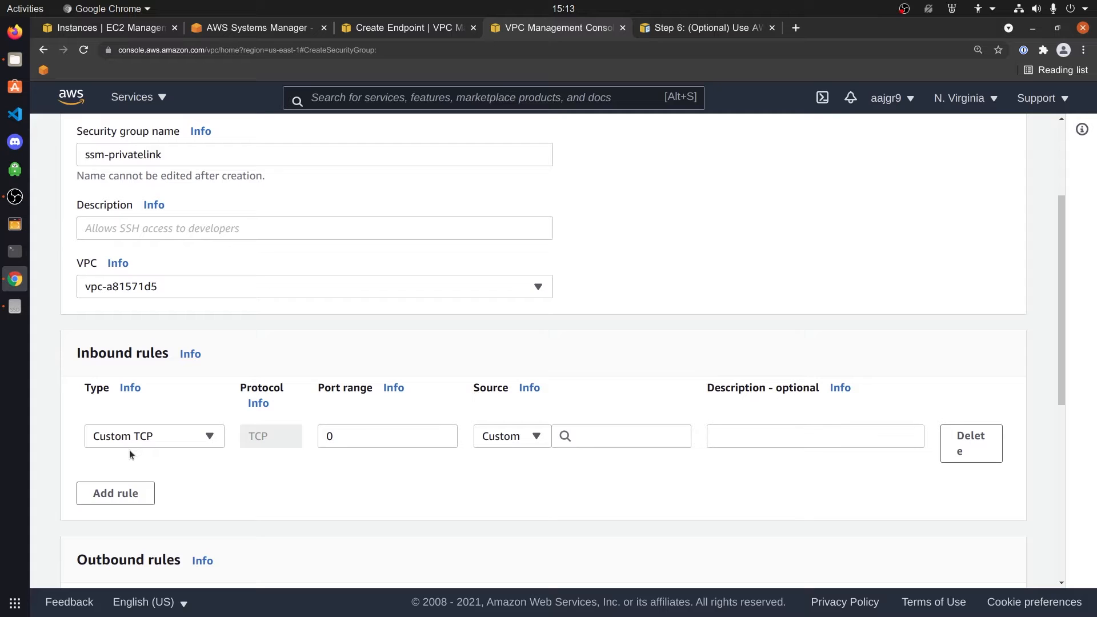
left_click(209, 436)
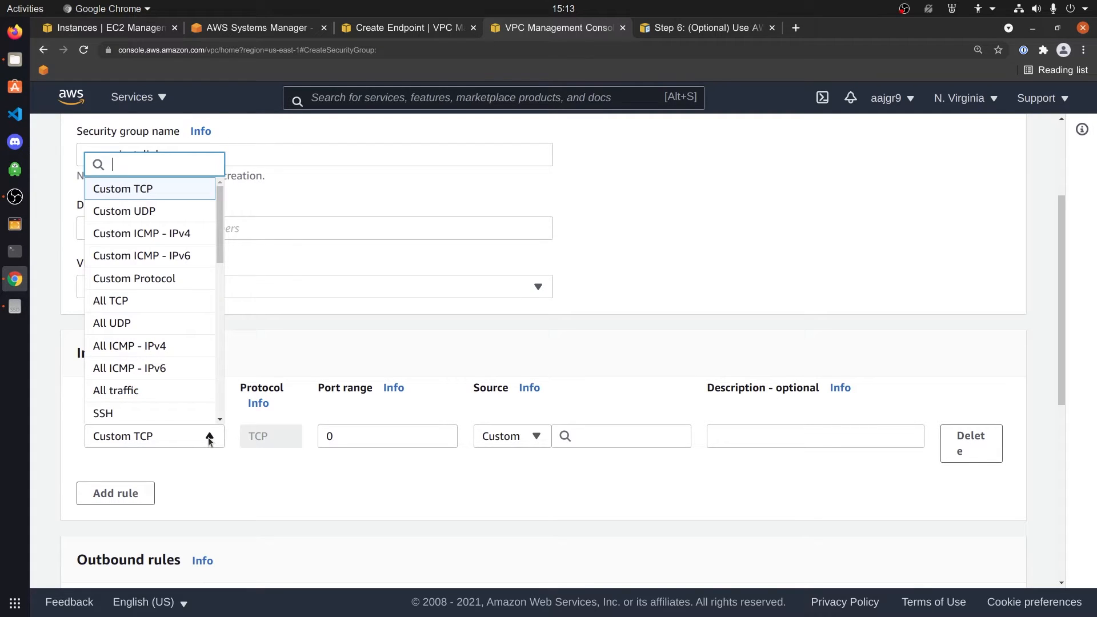
type("H")
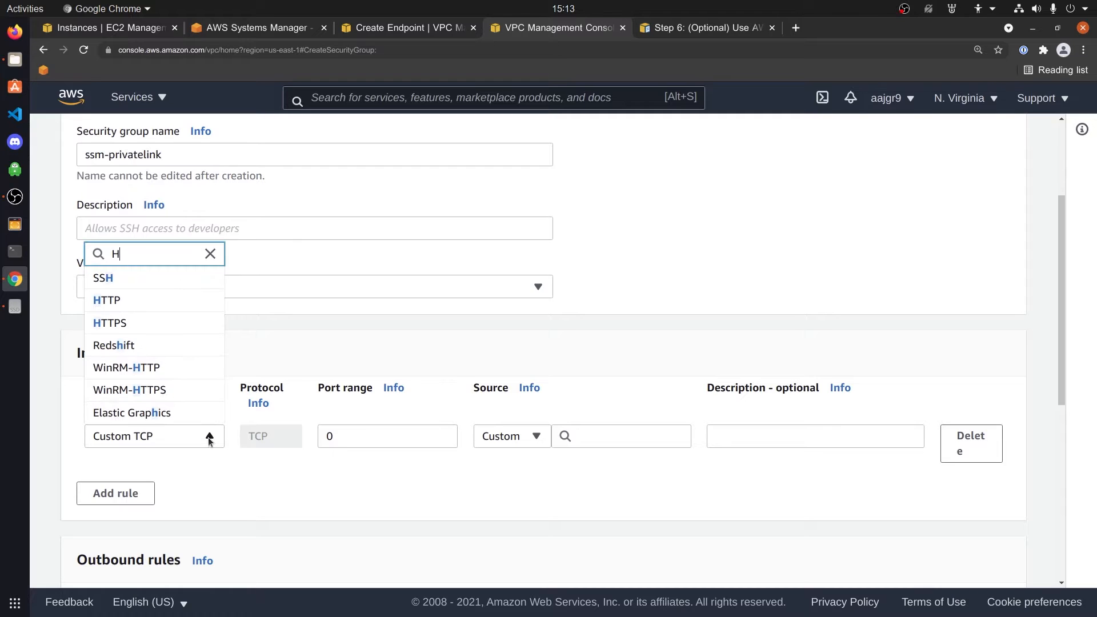
type("TTPS")
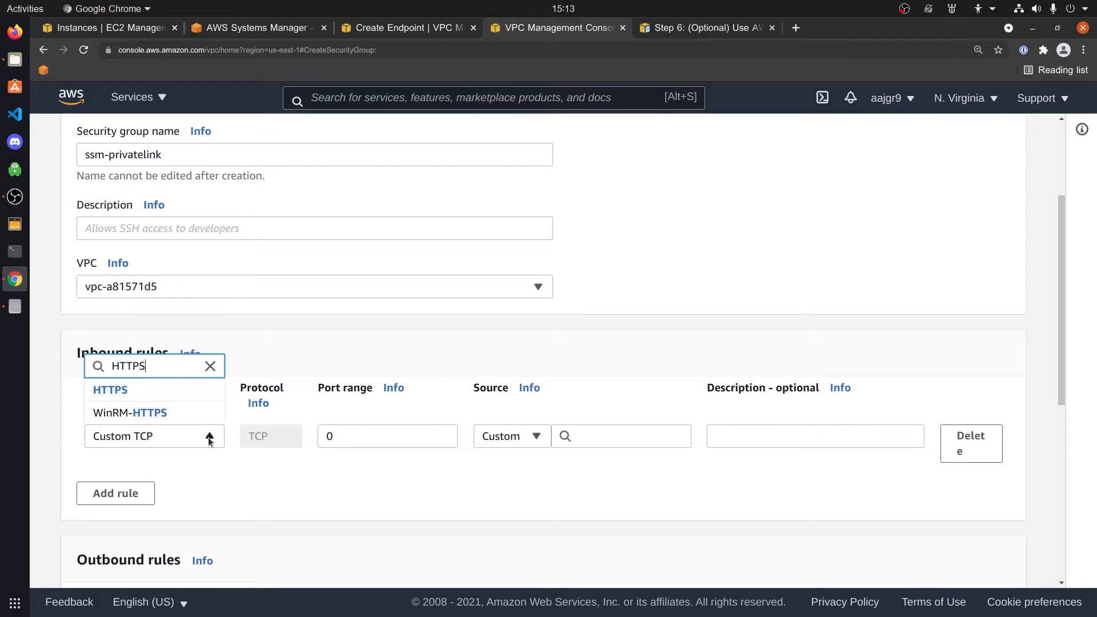
left_click(114, 392)
left_click(523, 439)
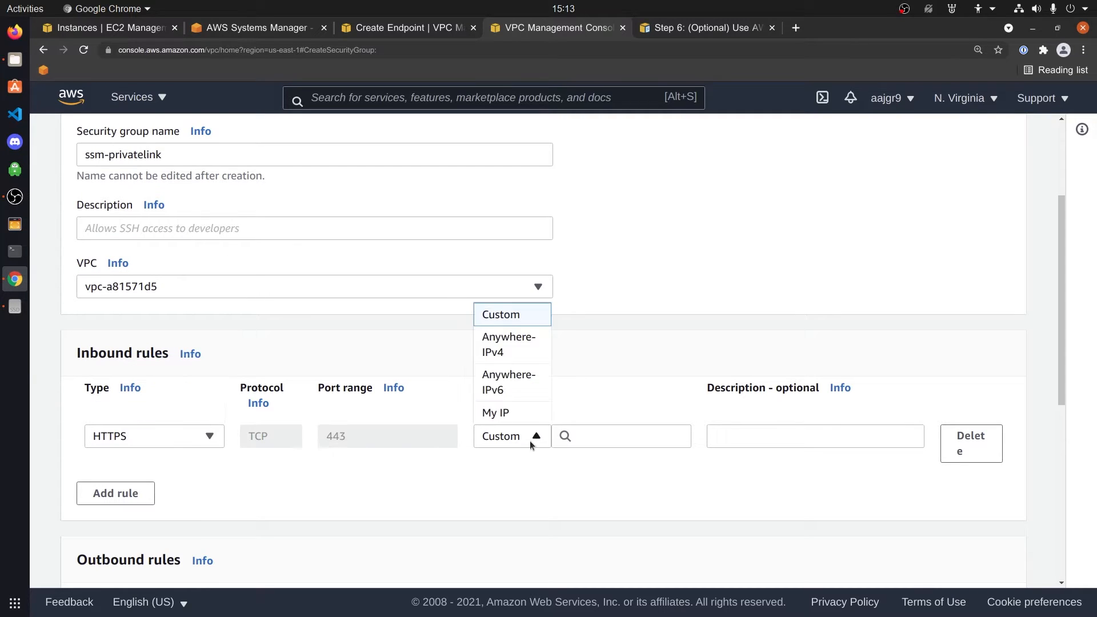
left_click(522, 354)
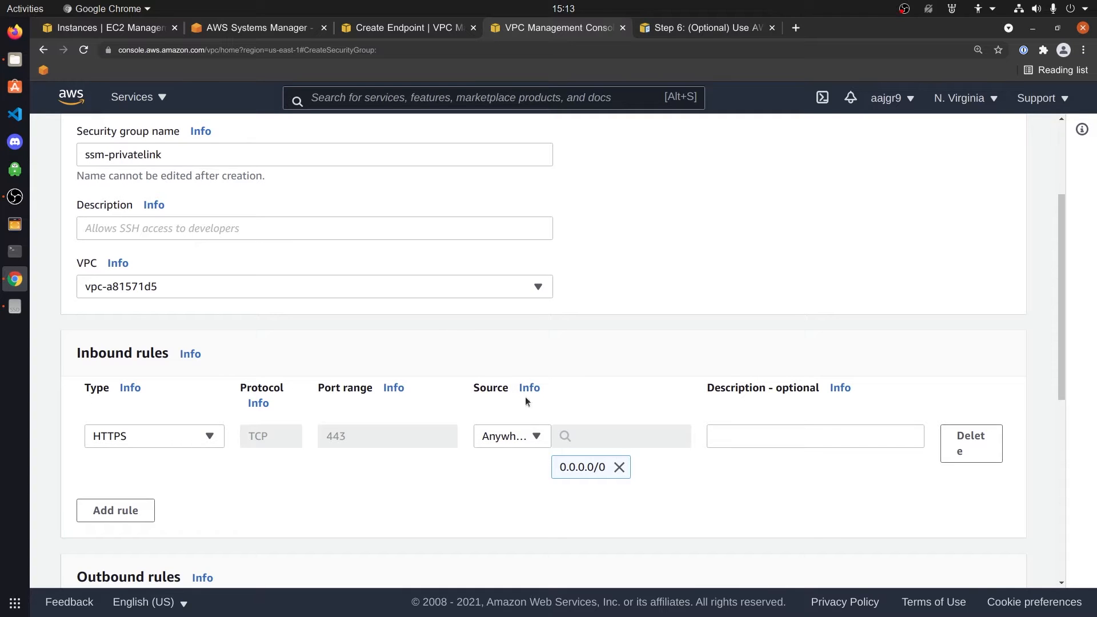
Add a second inbound HTTPS rule from Anywhere-IPv6 (::/0)
left_click(115, 519)
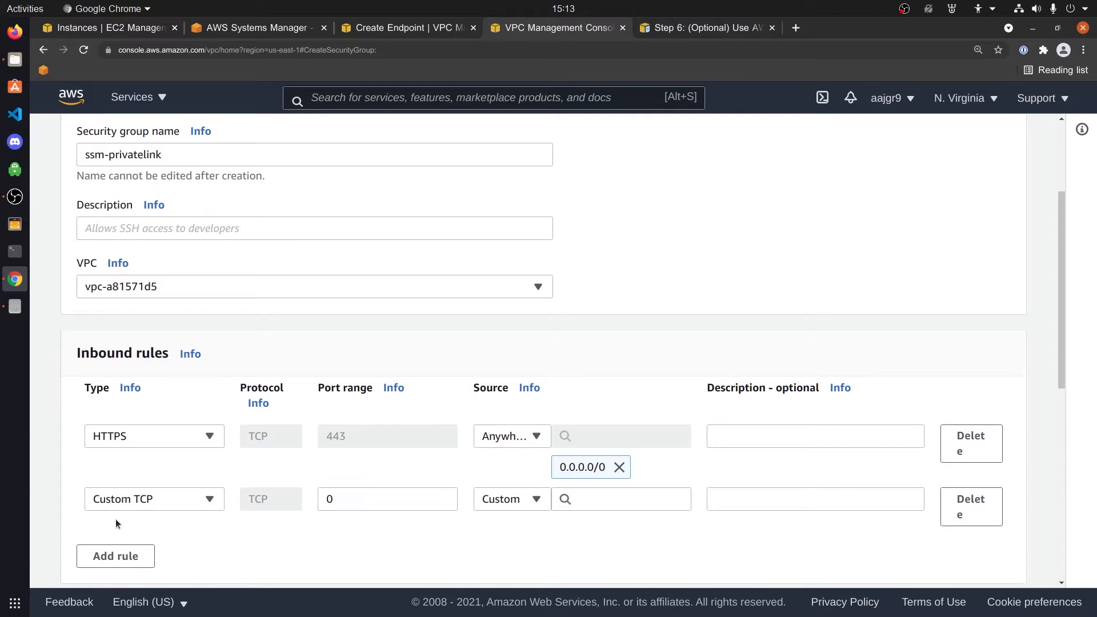
left_click(200, 500)
type("HTTPS")
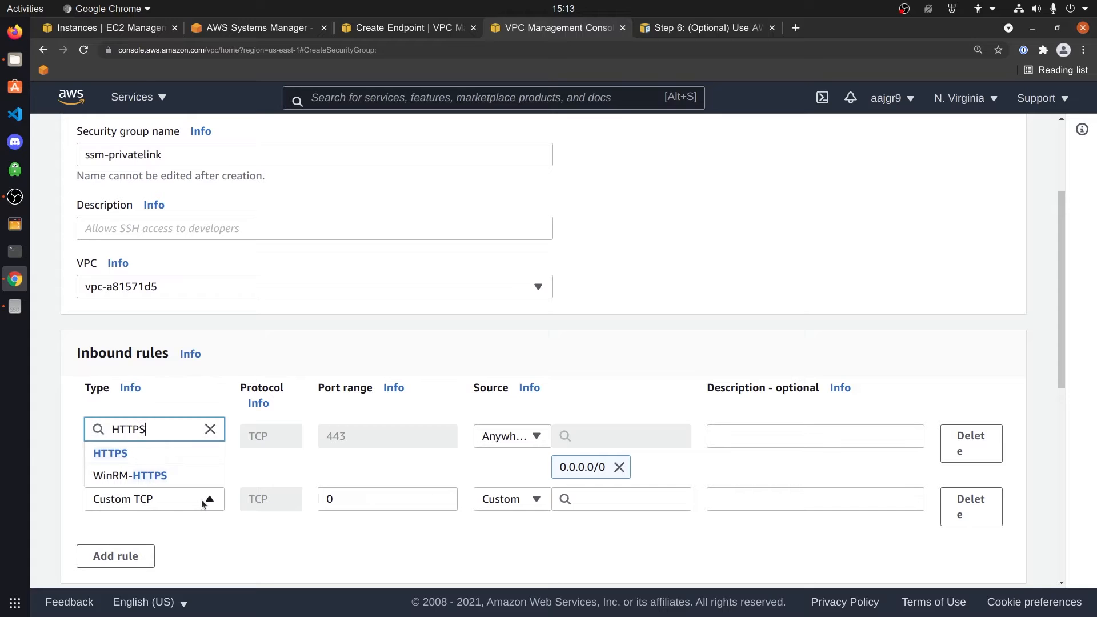
left_click(111, 453)
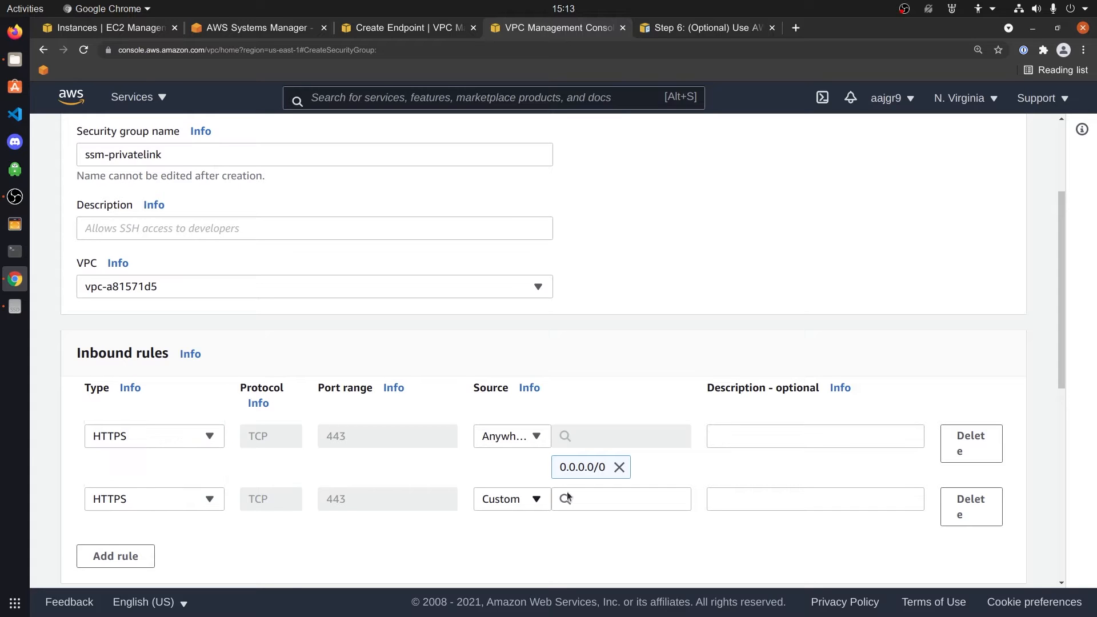
left_click(519, 503)
left_click(525, 454)
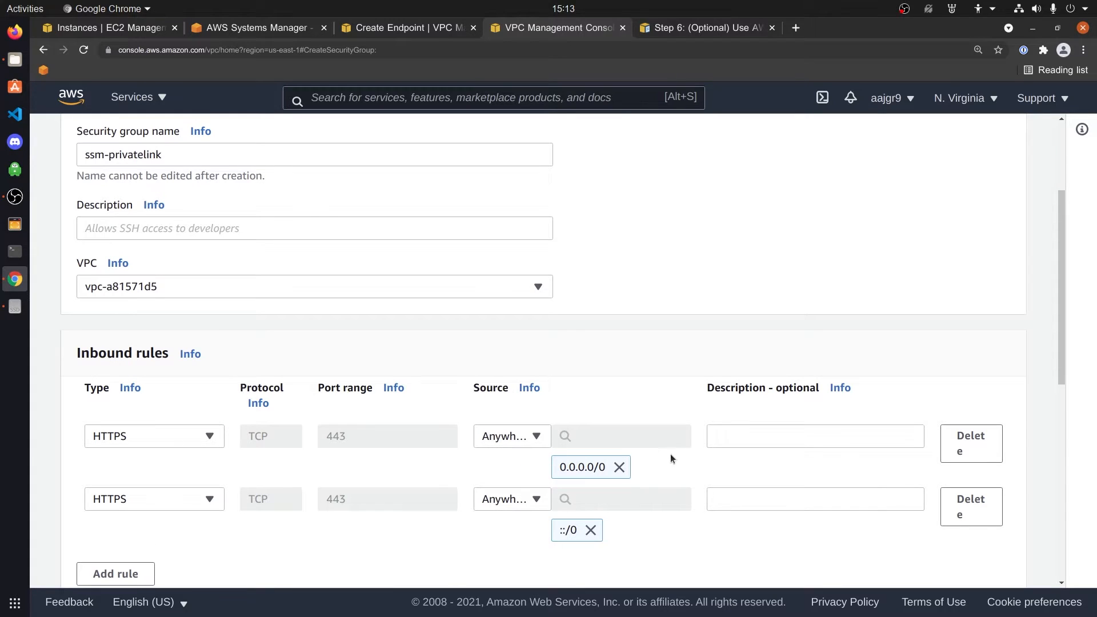
scroll(671, 457, "down", 6)
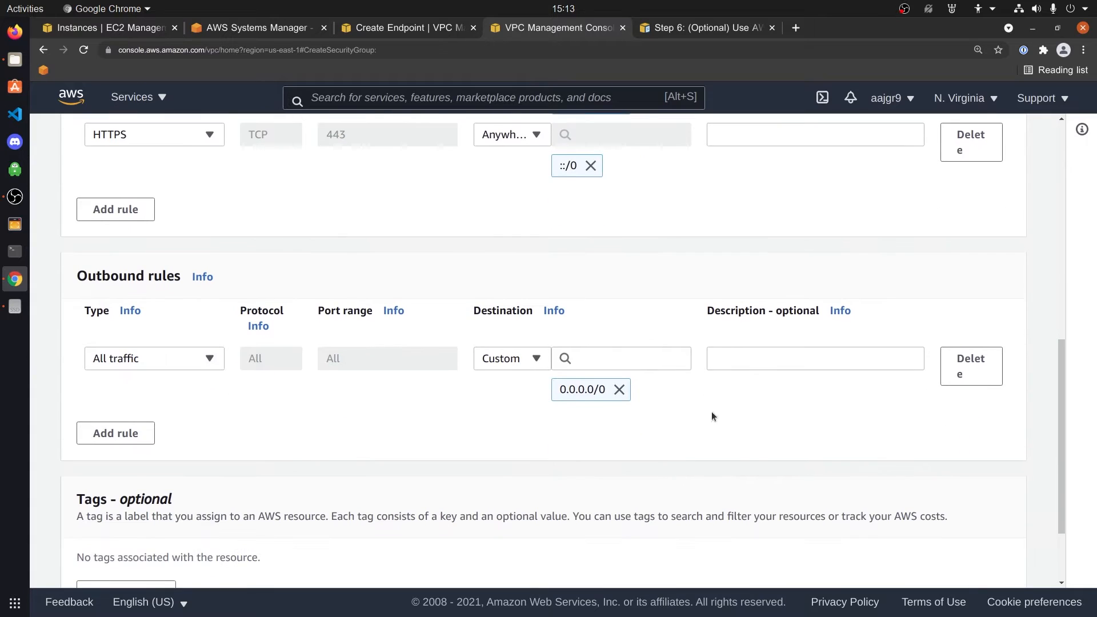
Tag the security group with Name 'ssm-privatelink-sg-demo'
scroll(474, 484, "down", 2)
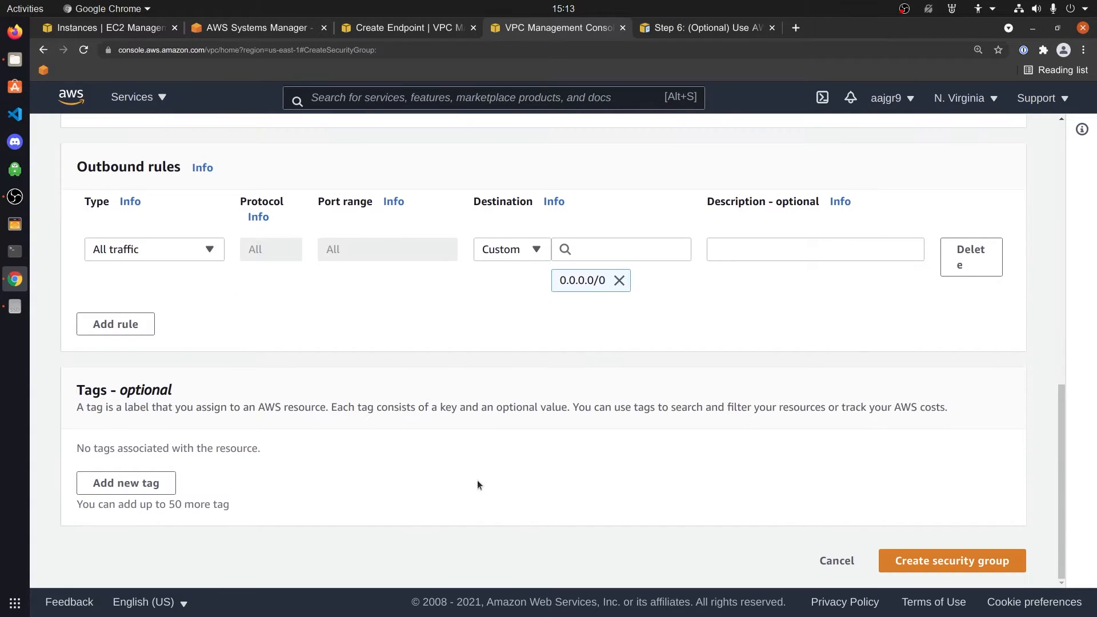
left_click(156, 488)
type("Name")
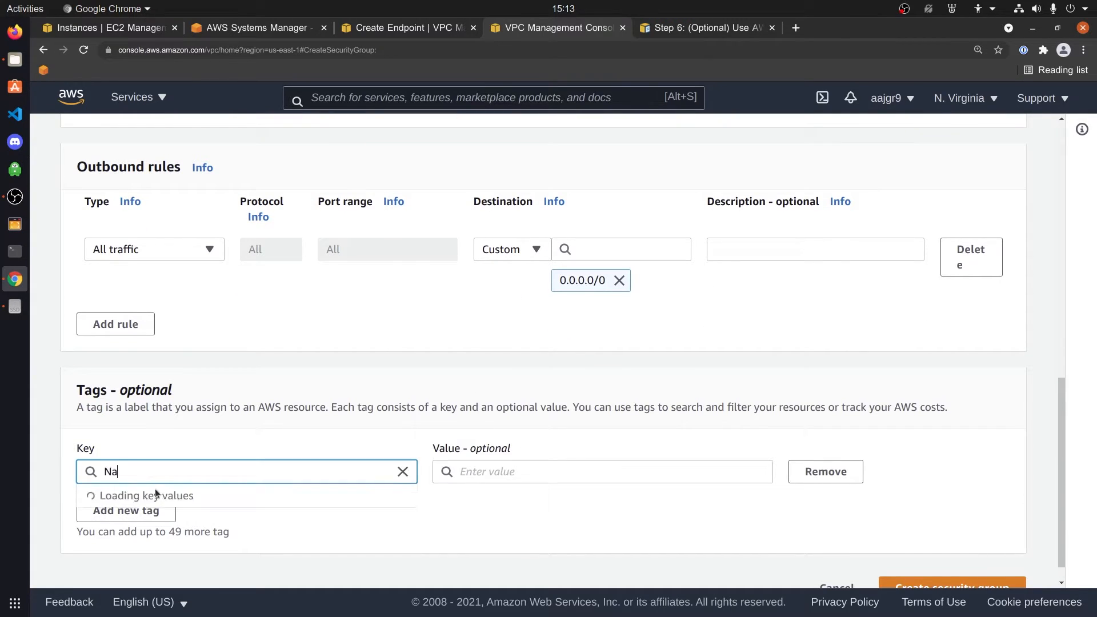
key("Tab")
type("s")
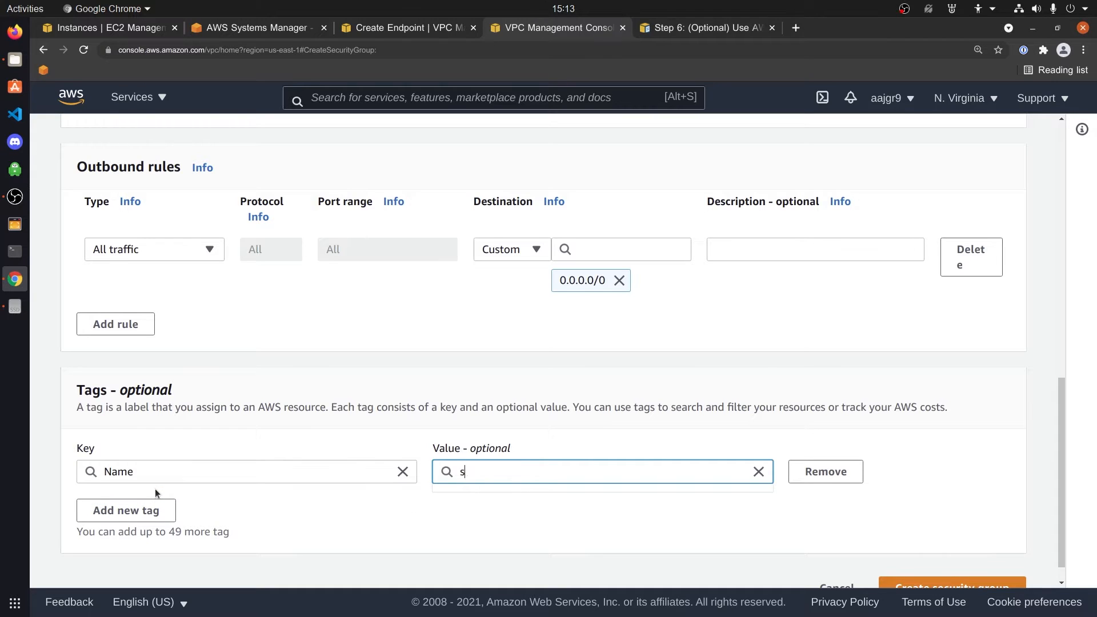
type("sm-privatelink-sg")
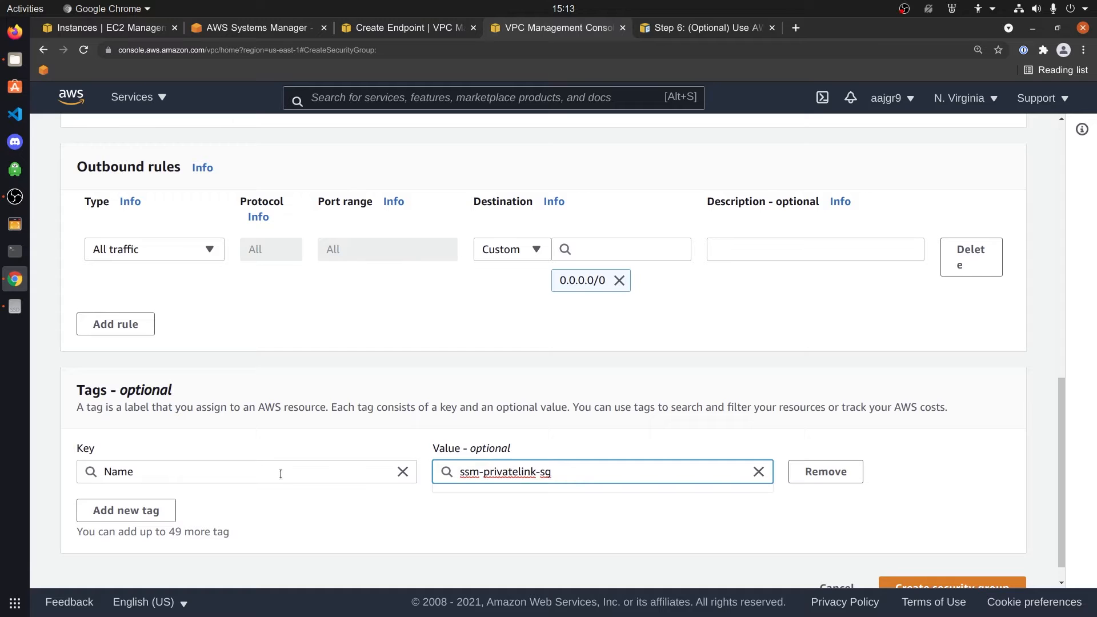
type("-demo")
Give it the description 'aws ssm private link demo' and create the security group
scroll(1020, 527, "down", 1)
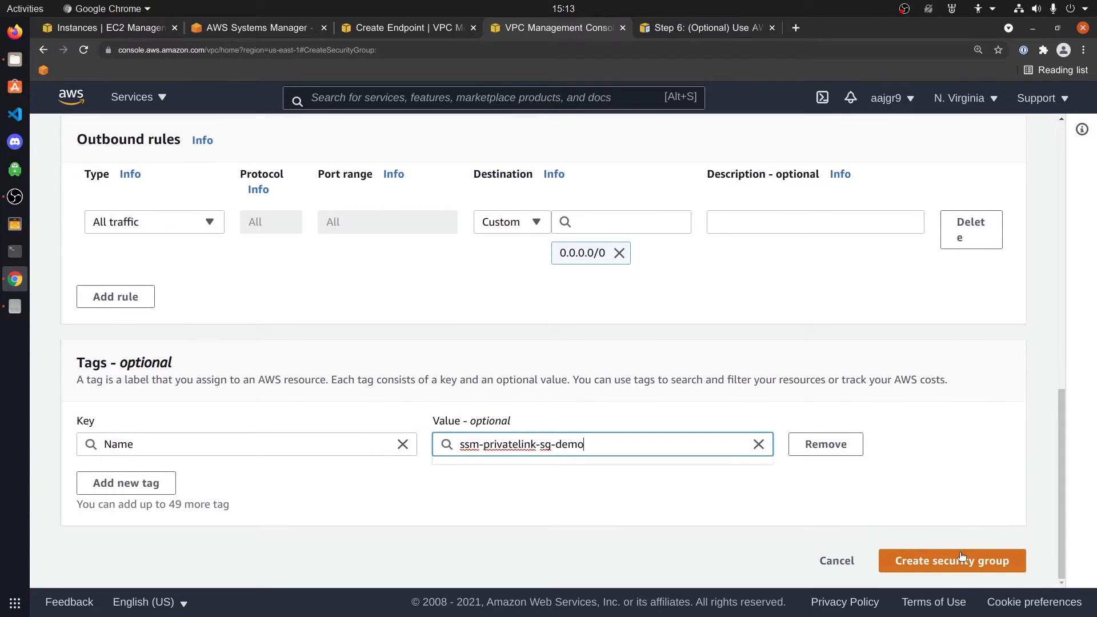
left_click(961, 556)
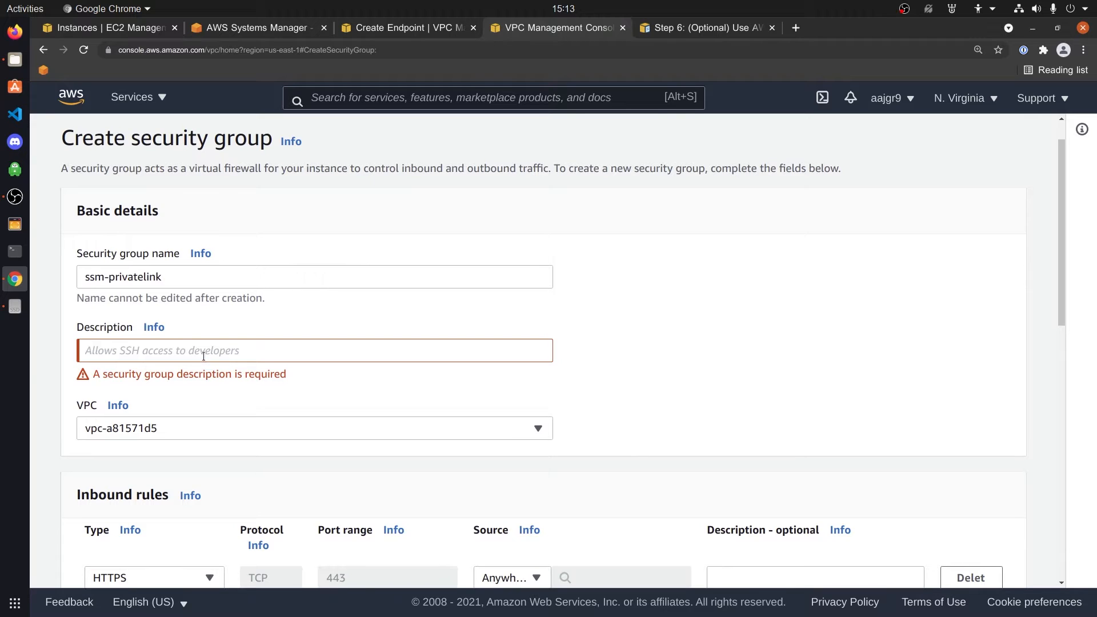
left_click(203, 357)
type("aws s")
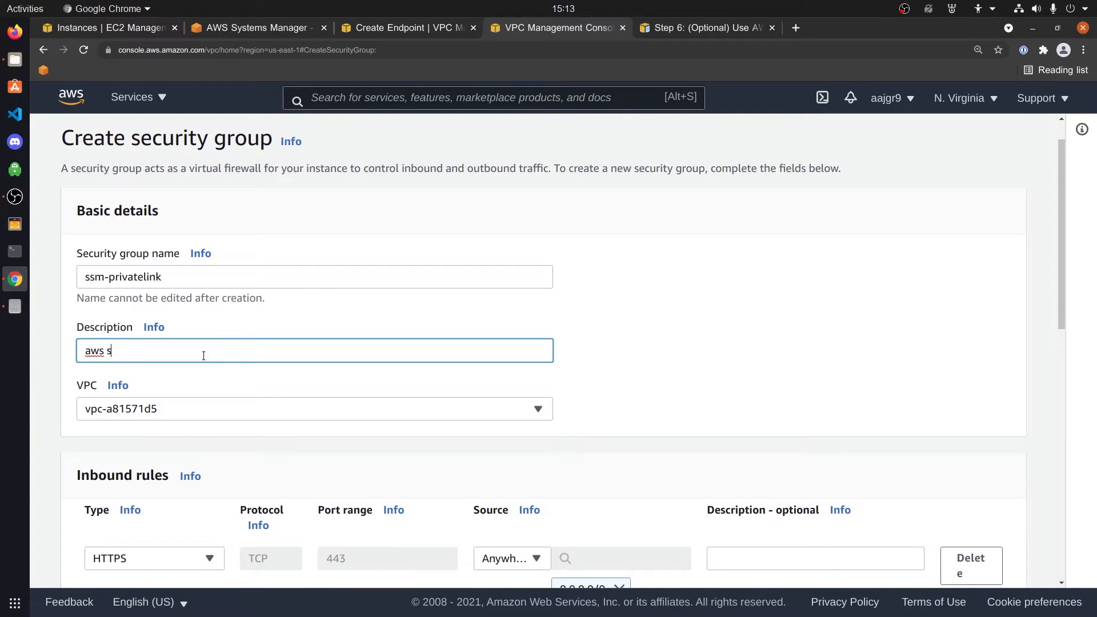
type("sm priovate link demo")
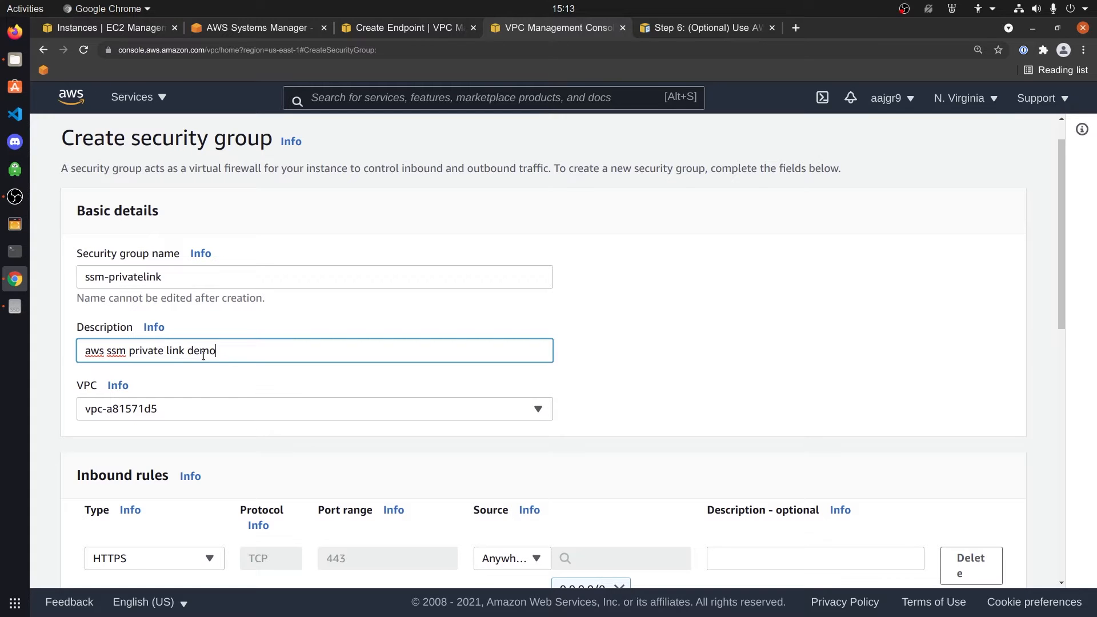
left_click_drag(1060, 279, 1057, 548)
left_click(985, 571)
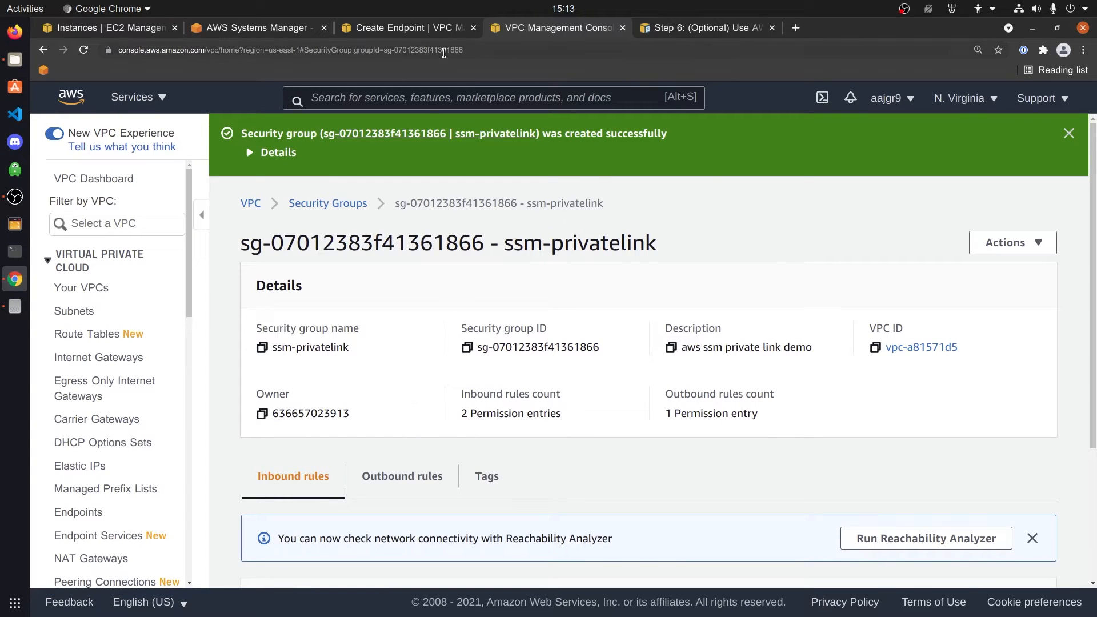
Back on the endpoint form, remove sg-86cffe9e and list the 17 available security groups
left_click(407, 27)
scroll(415, 428, "down", 2)
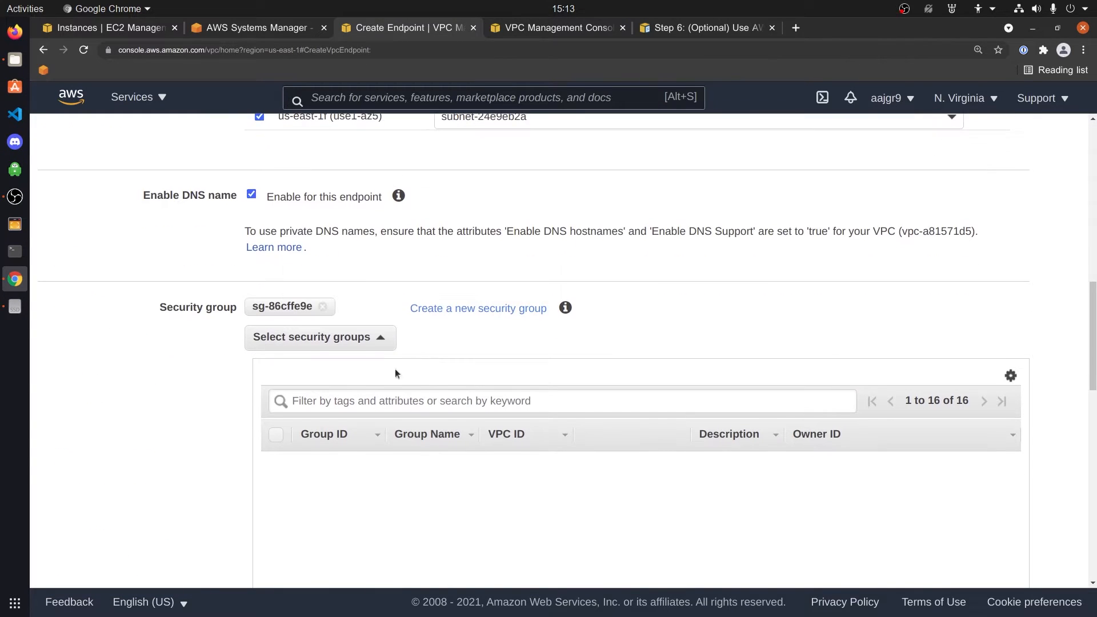
left_click(377, 339)
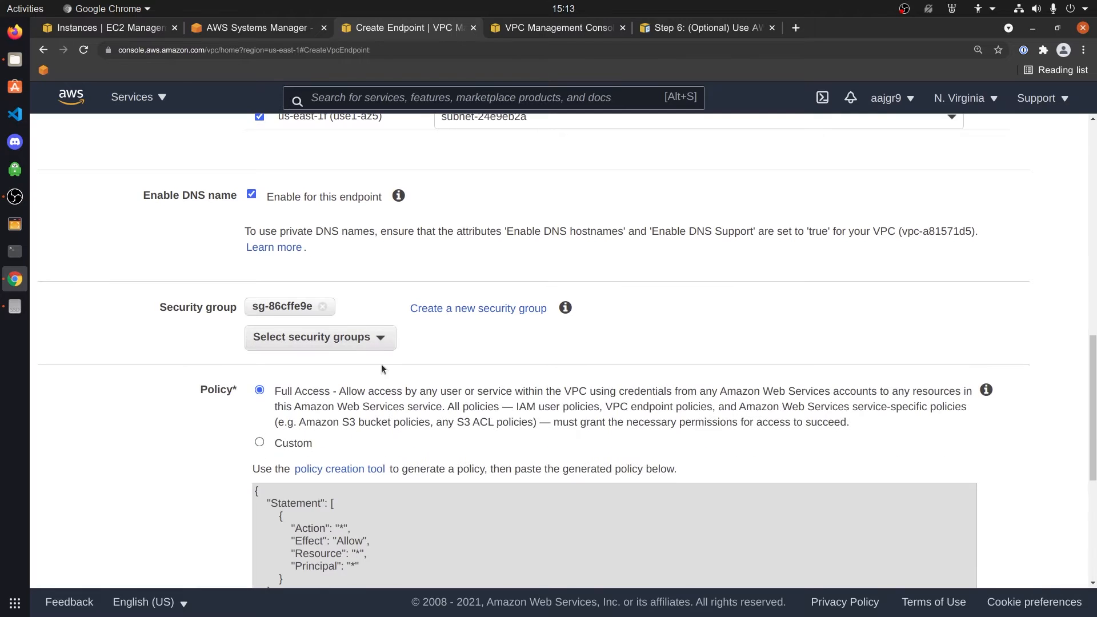
left_click(323, 307)
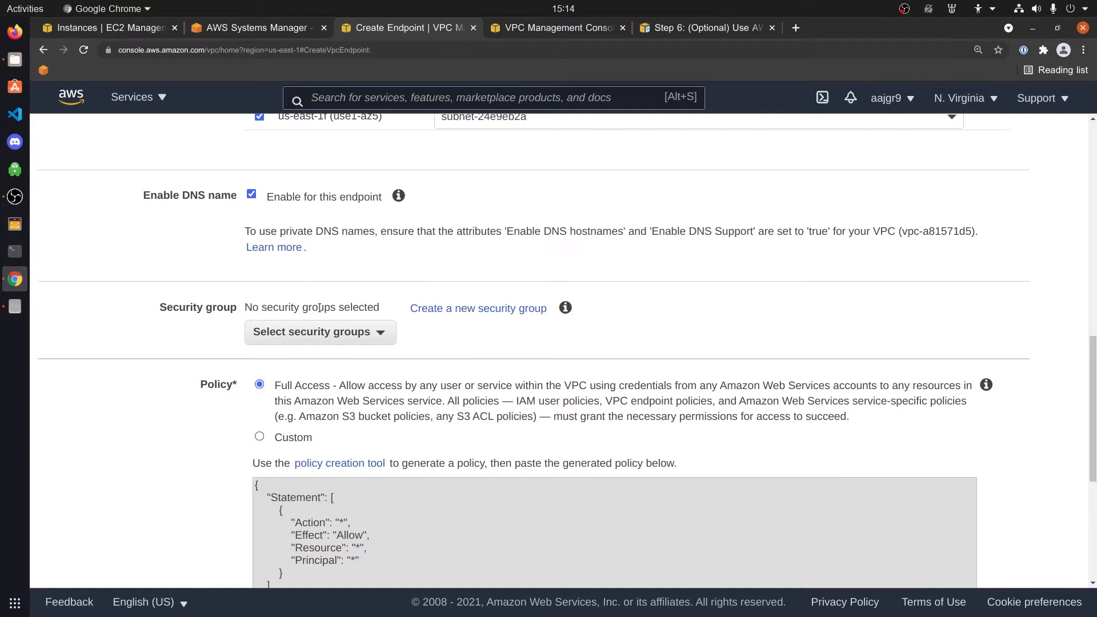
left_click(354, 331)
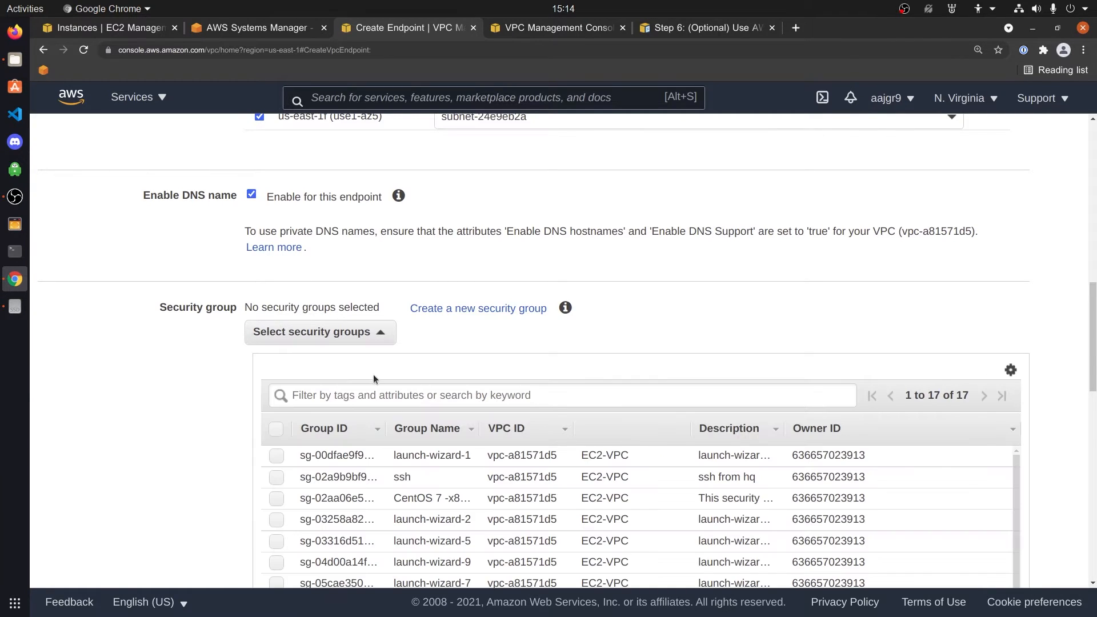
left_click(376, 395)
scroll(800, 411, "down", 5)
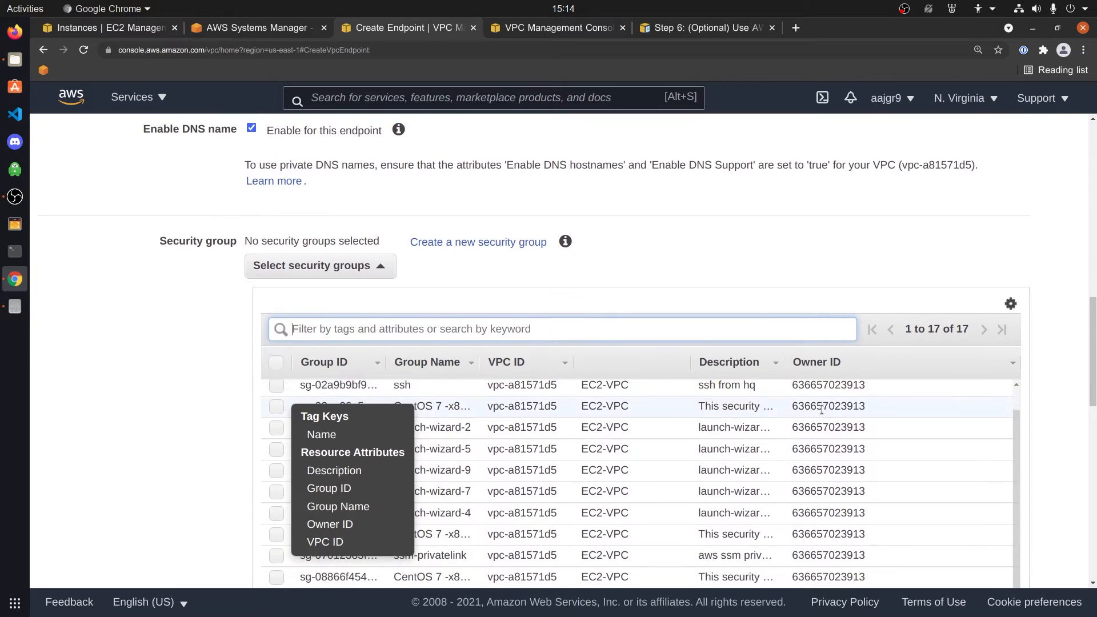
Attach the ssm-privatelink security group and create the ssmmessages endpoint
left_click(208, 416)
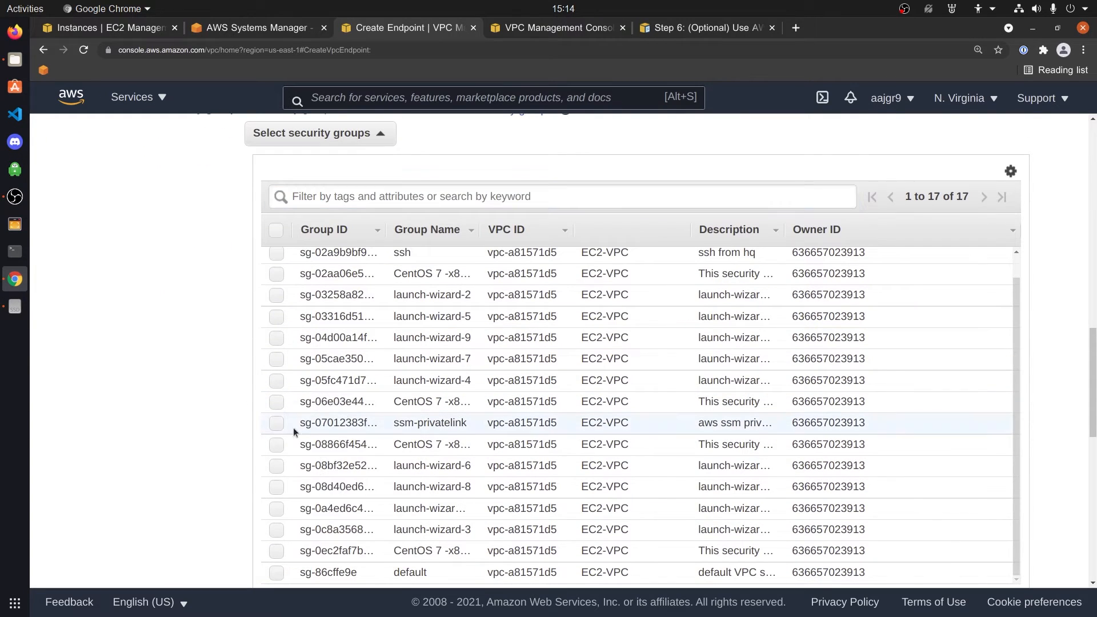
left_click(276, 423)
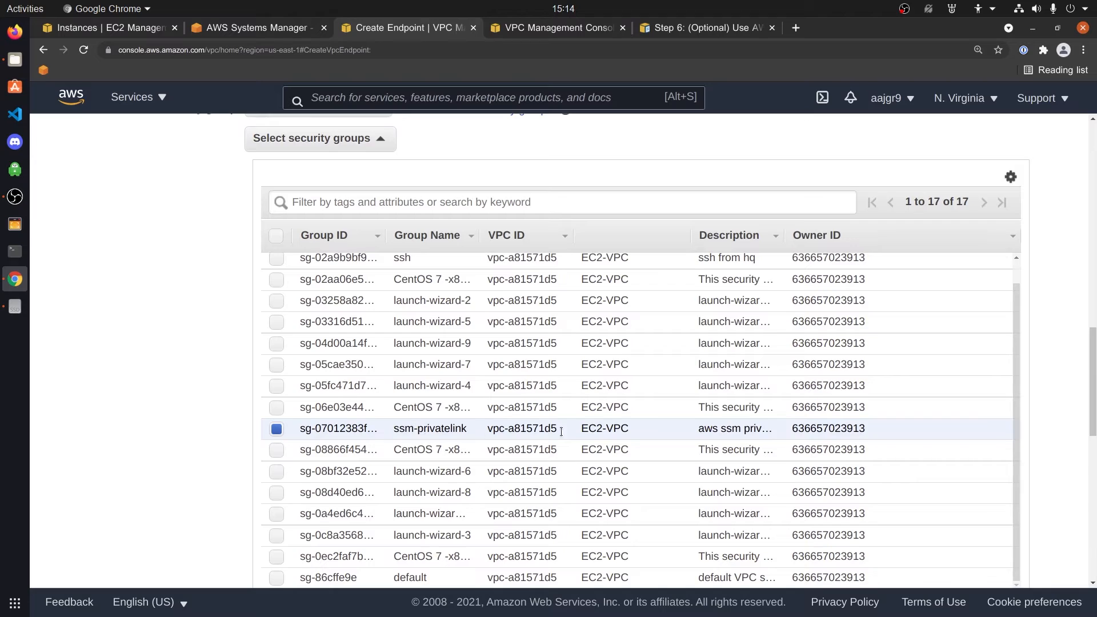
scroll(938, 432, "down", 7)
scroll(1013, 396, "up", 5)
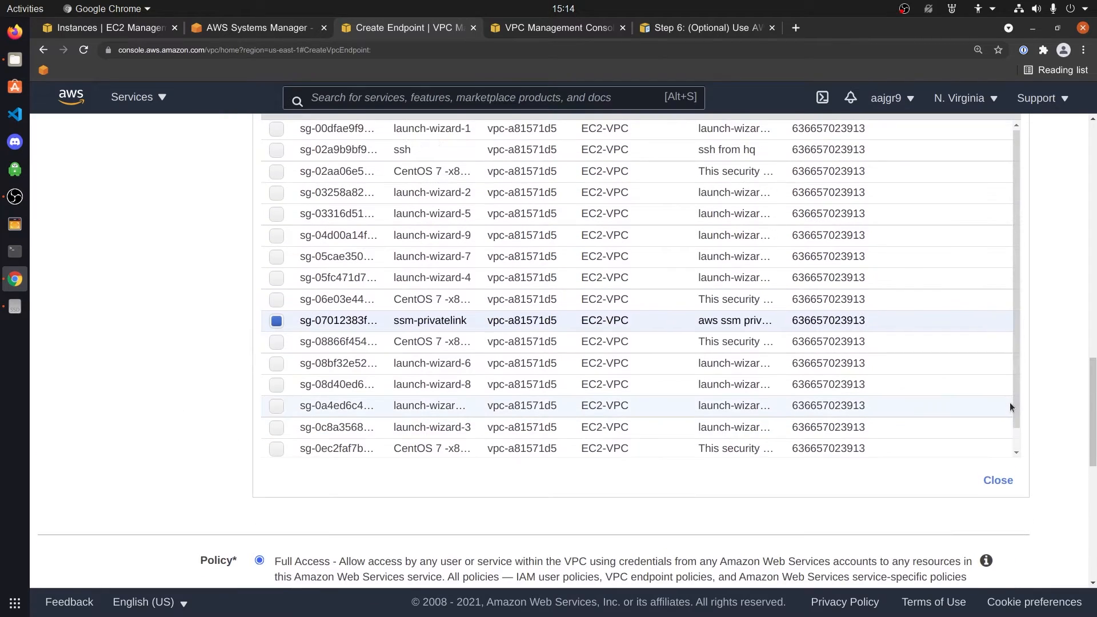
scroll(1009, 405, "down", 5)
scroll(1094, 323, "up", 10)
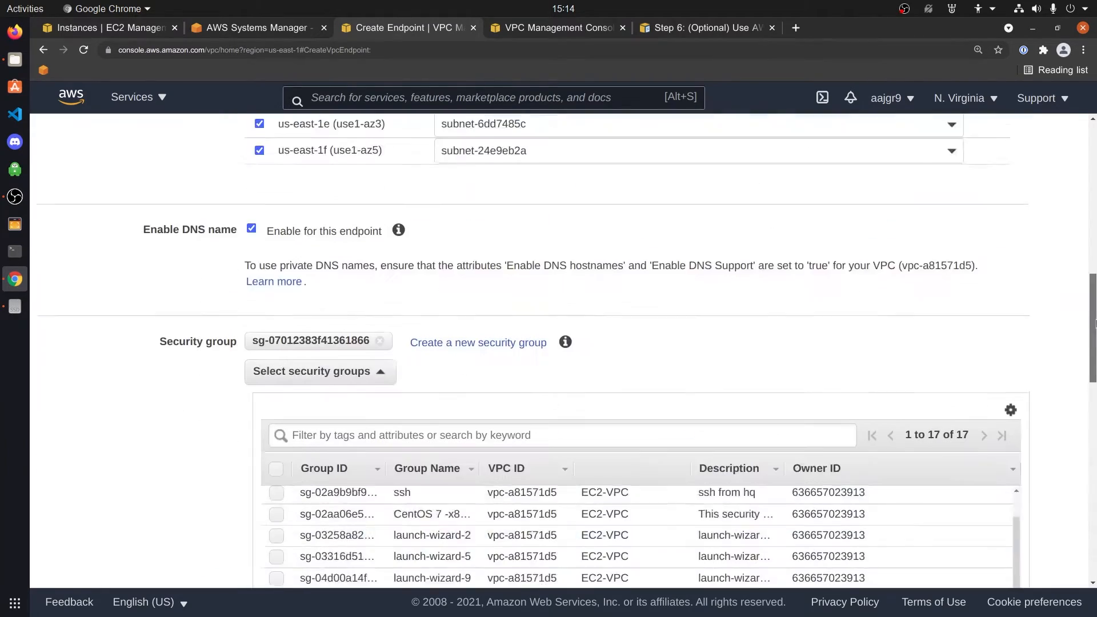
left_click_drag(1094, 322, 1063, 481)
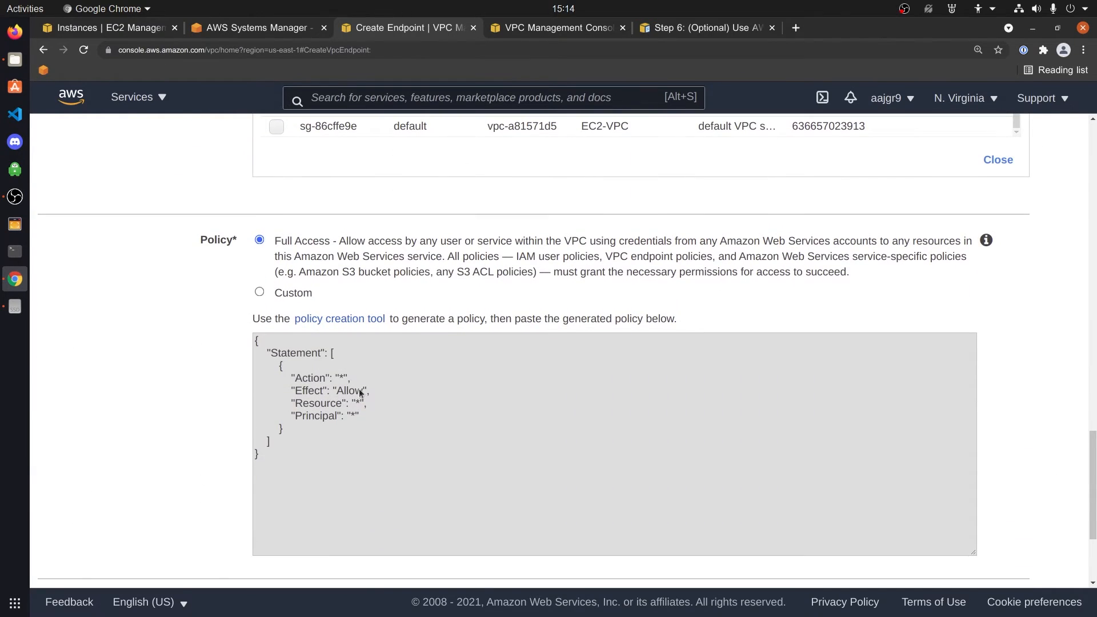
scroll(350, 366, "down", 3)
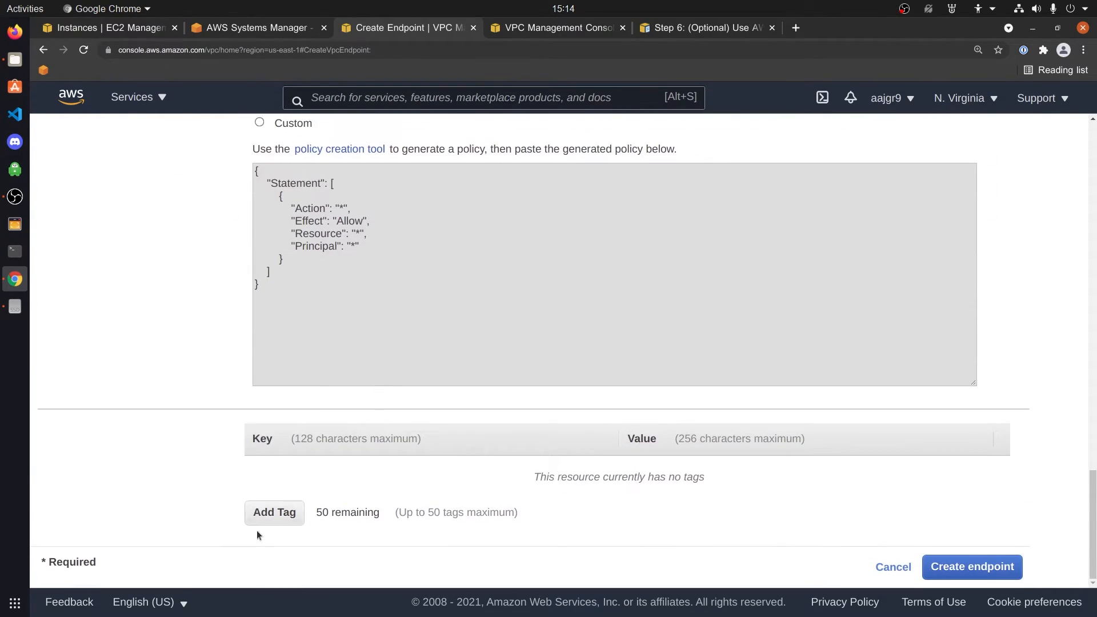
left_click(993, 568)
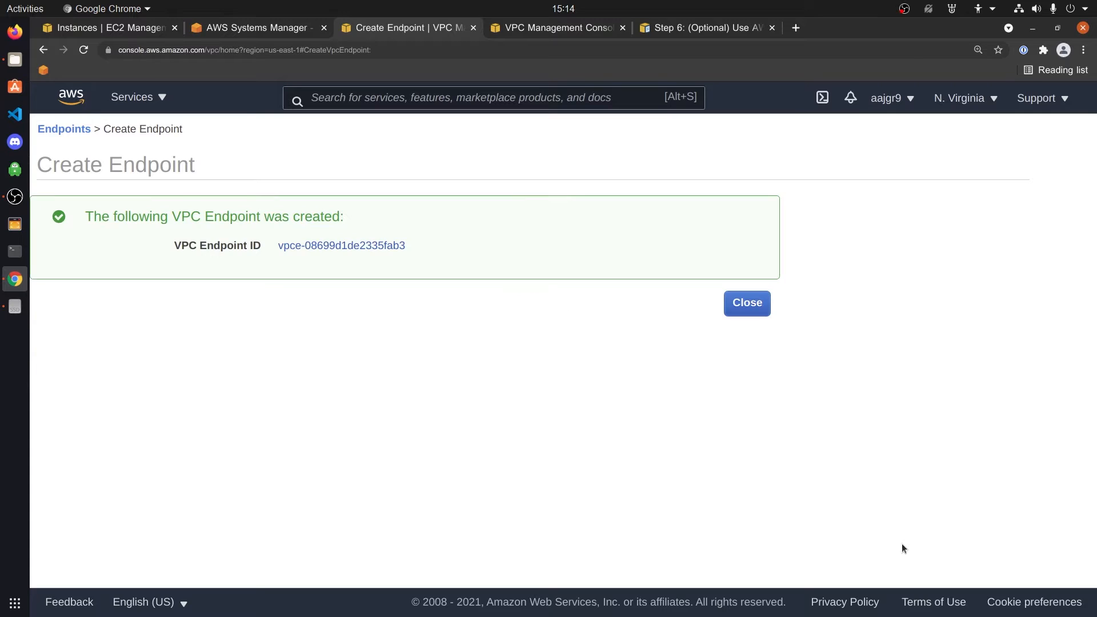
Return to the Endpoints list and refresh until vpce-08699d1de2335fab3 shows available
left_click(728, 300)
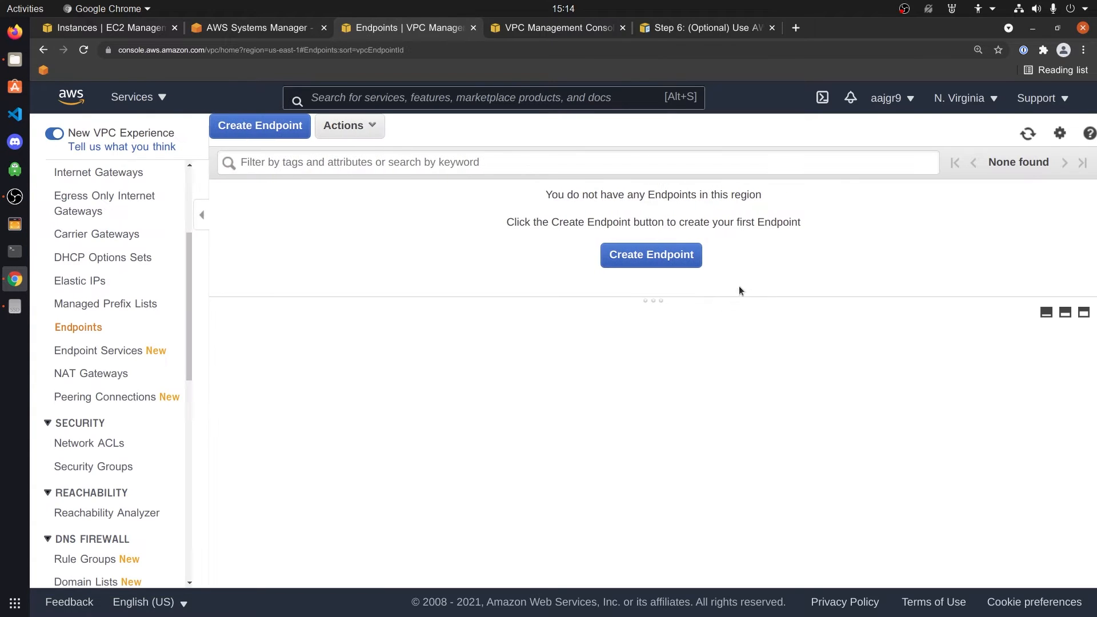
left_click(1028, 135)
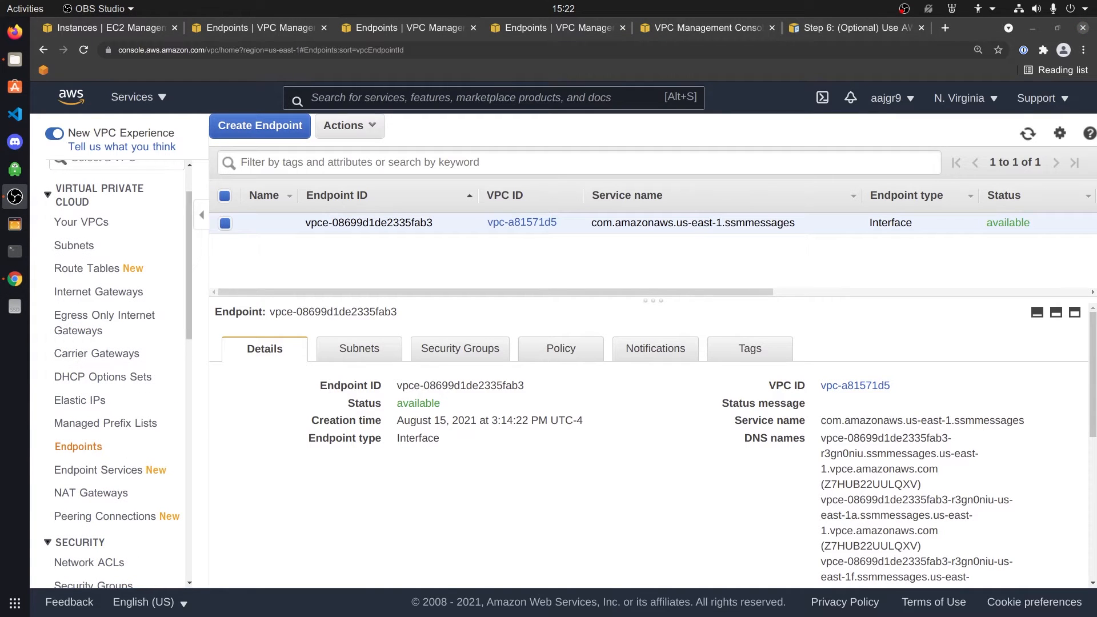
left_click_drag(799, 223, 724, 224)
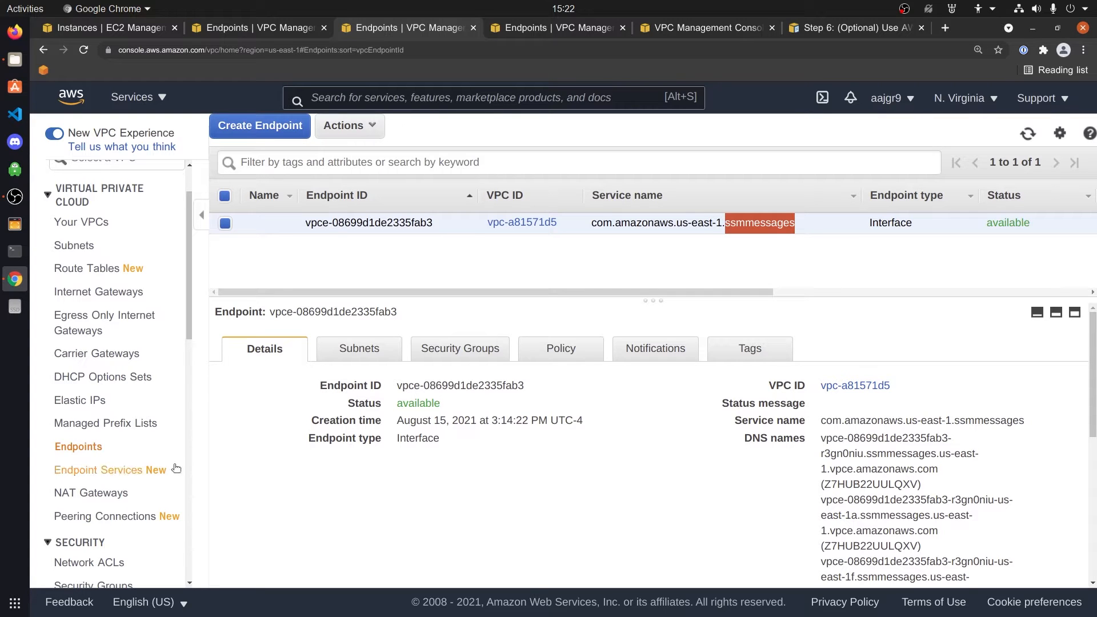
Start another endpoint, filter services by ssm and ec2, and choose com.amazonaws.us-east-1.ec2messages
left_click(252, 125)
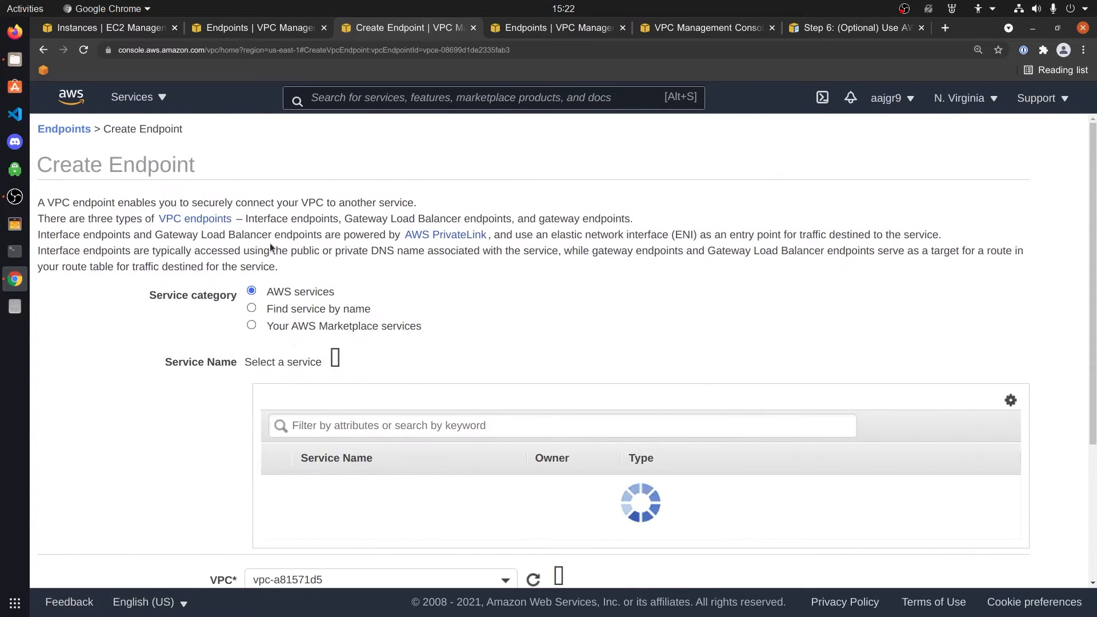
left_click(356, 424)
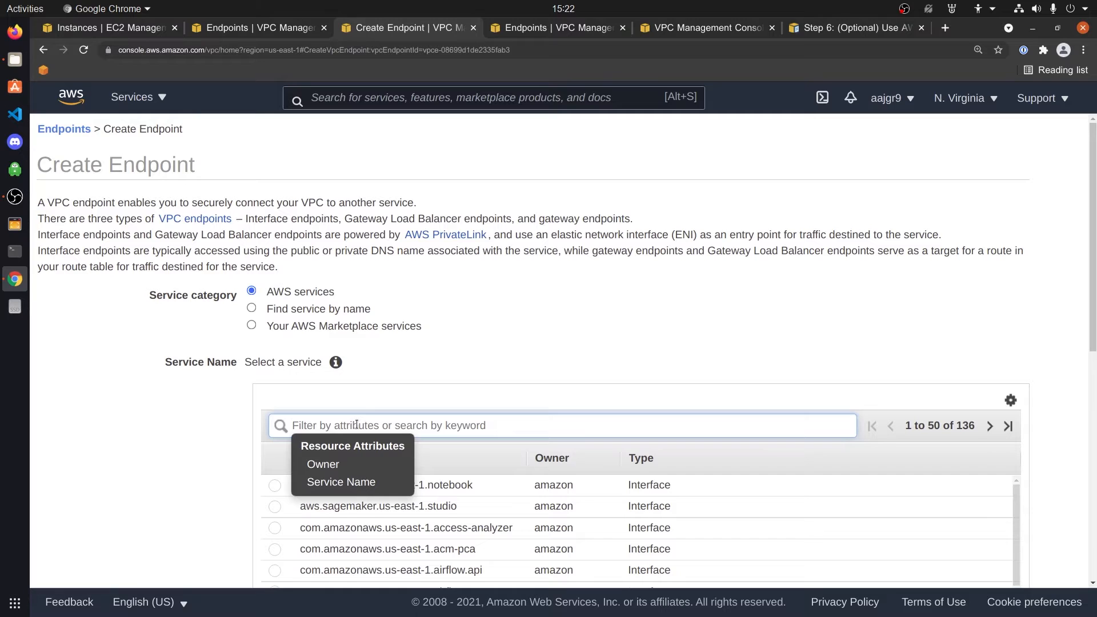
type("ssm")
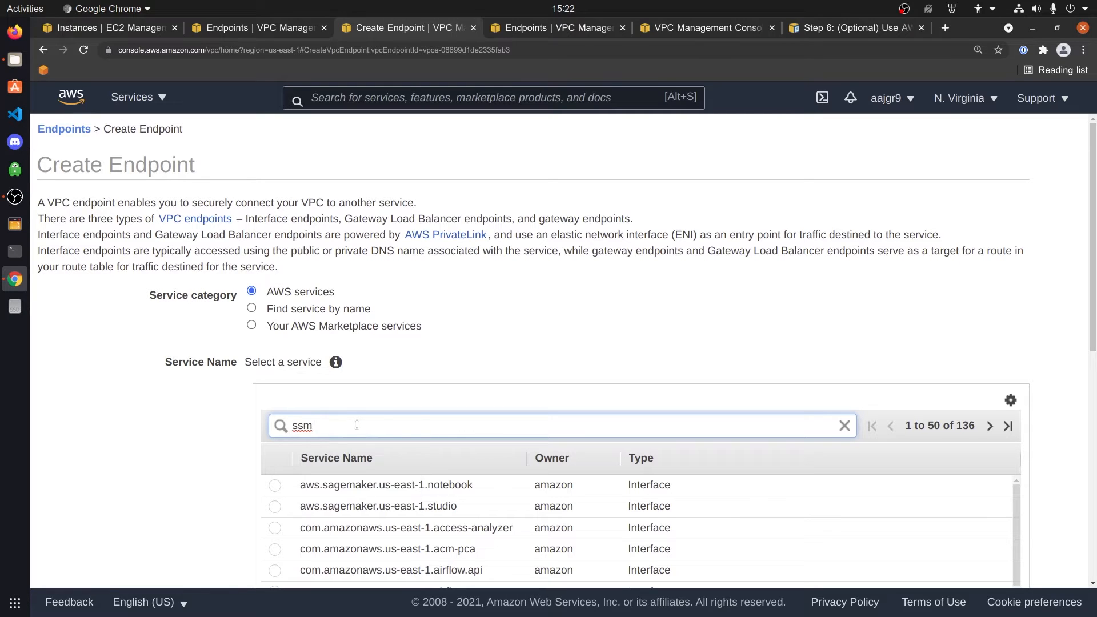
key("Return")
type("ec2")
key("Return")
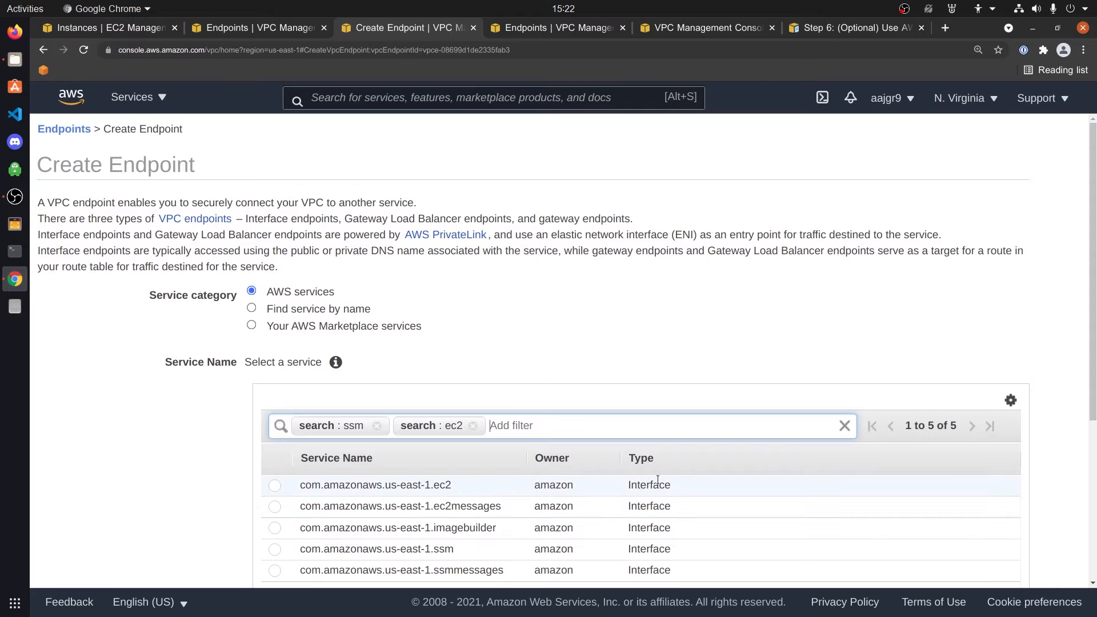
scroll(662, 482, "down", 2)
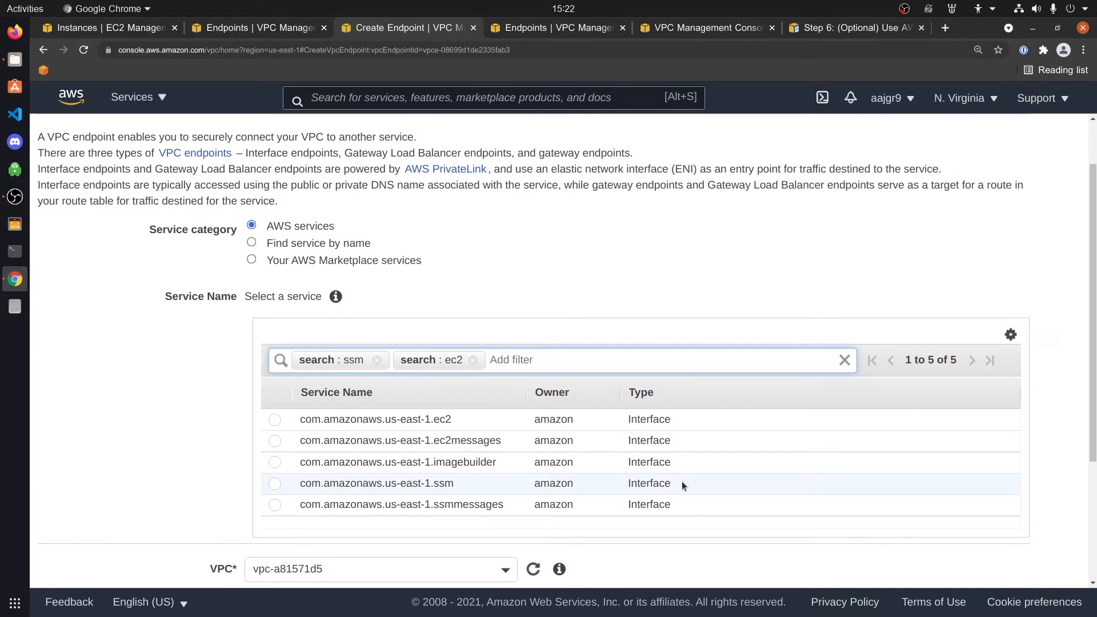
left_click(274, 441)
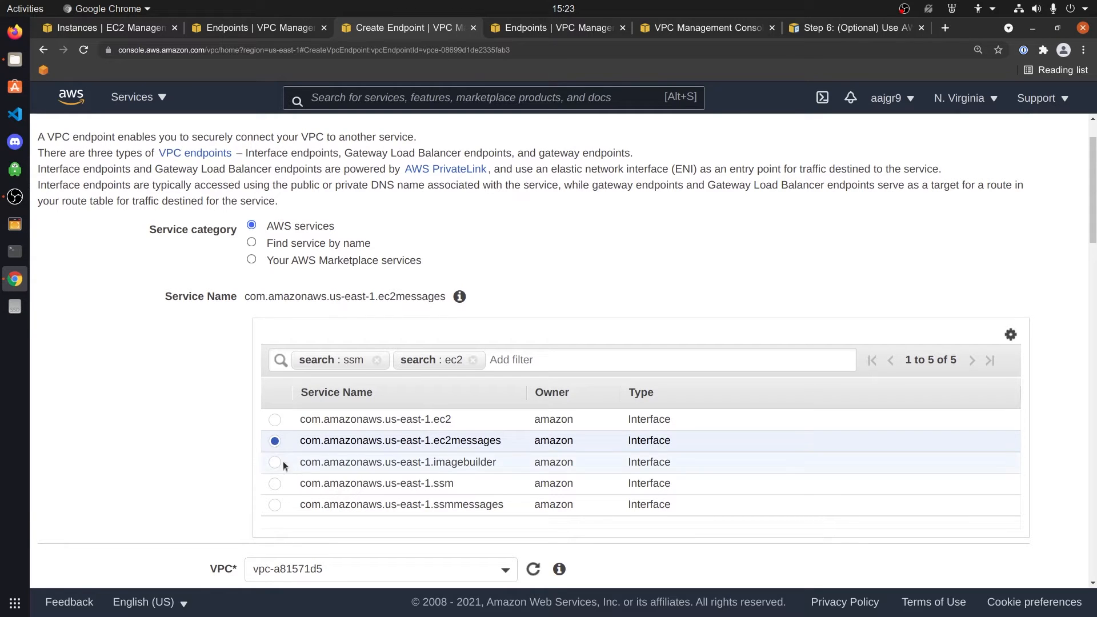
scroll(879, 494, "down", 3)
scroll(880, 492, "down", 10)
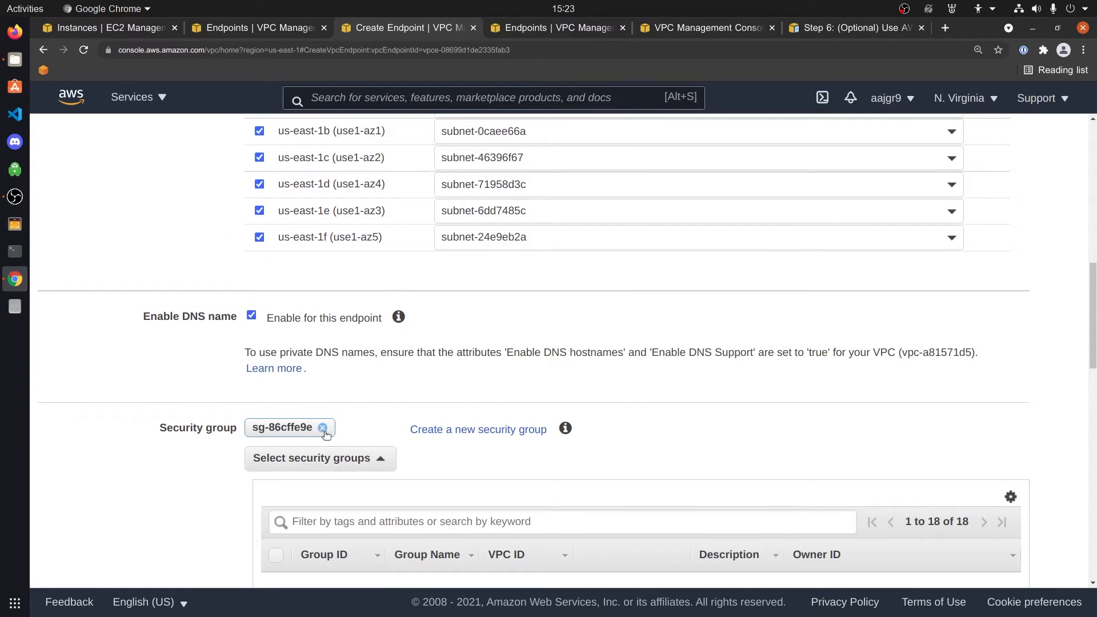
Remove both preselected default security groups from the ec2messages endpoint
left_click(354, 459)
left_click(354, 459)
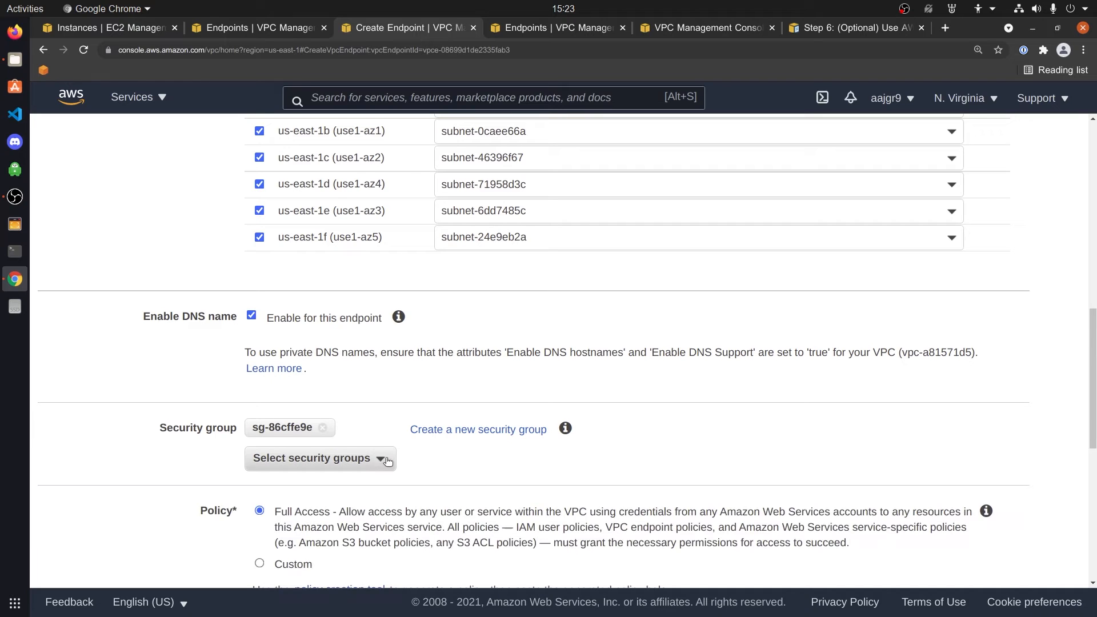
scroll(454, 455, "down", 3)
scroll(458, 454, "down", 5)
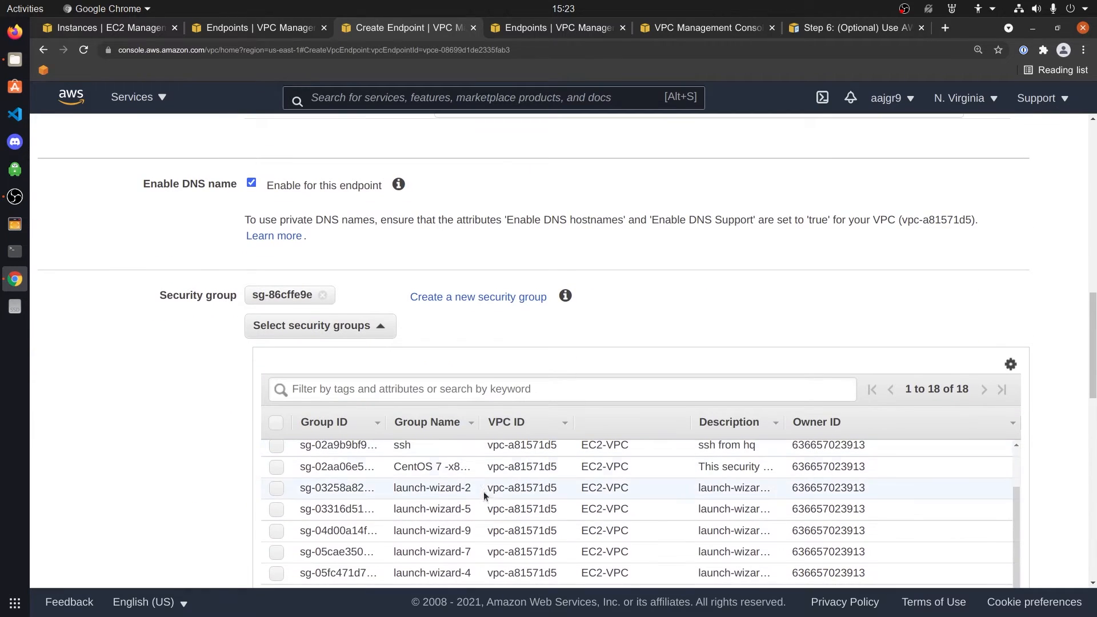
left_click(282, 450)
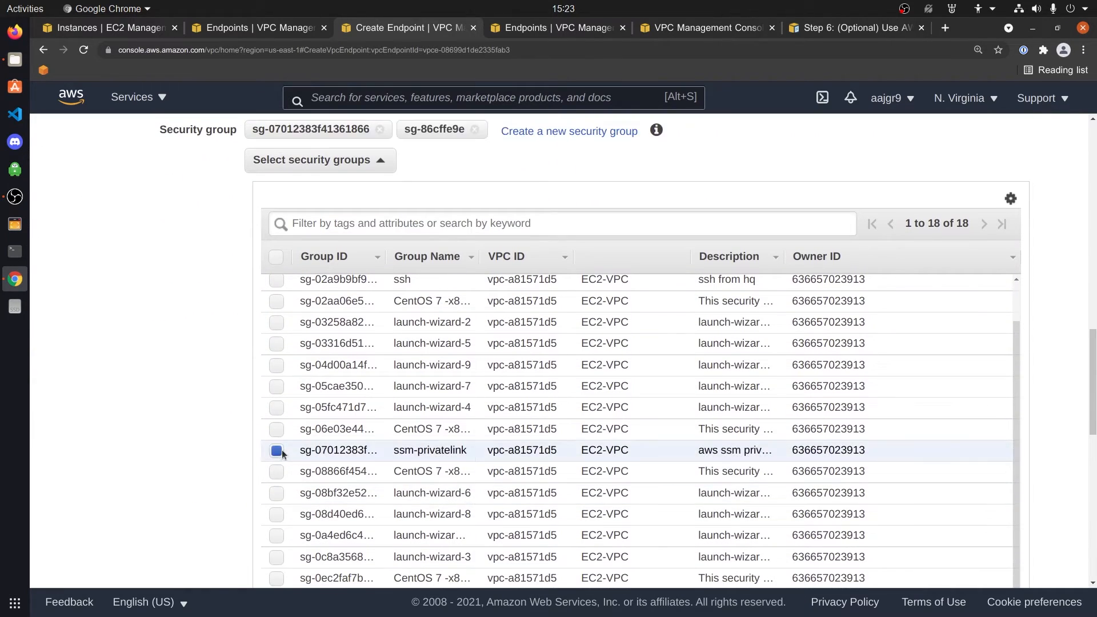
scroll(291, 454, "up", 5)
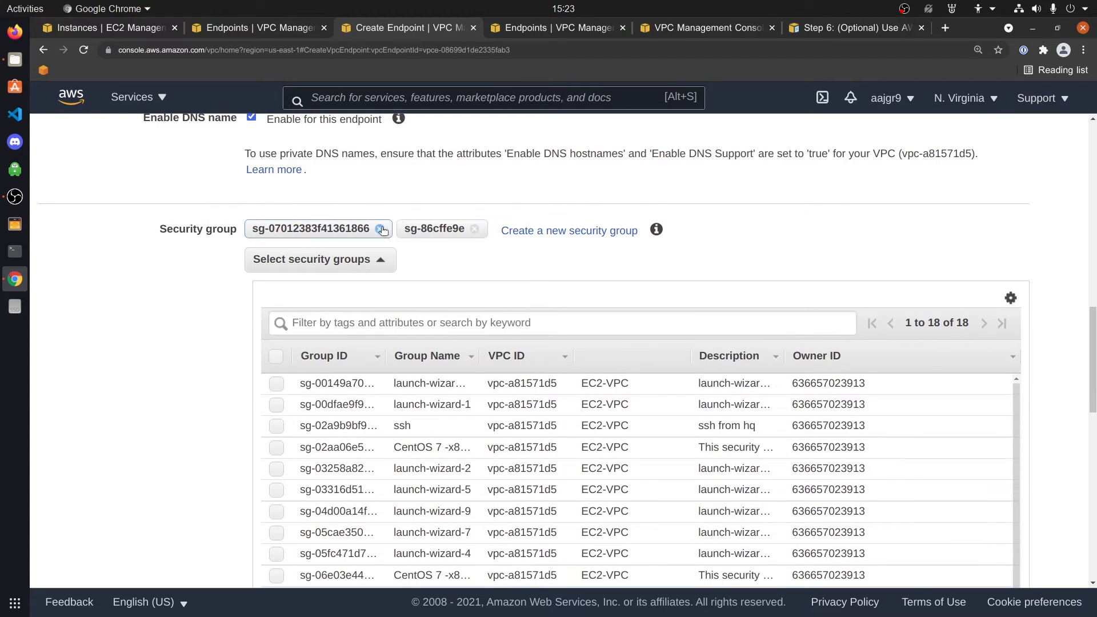
left_click(379, 229)
left_click(323, 230)
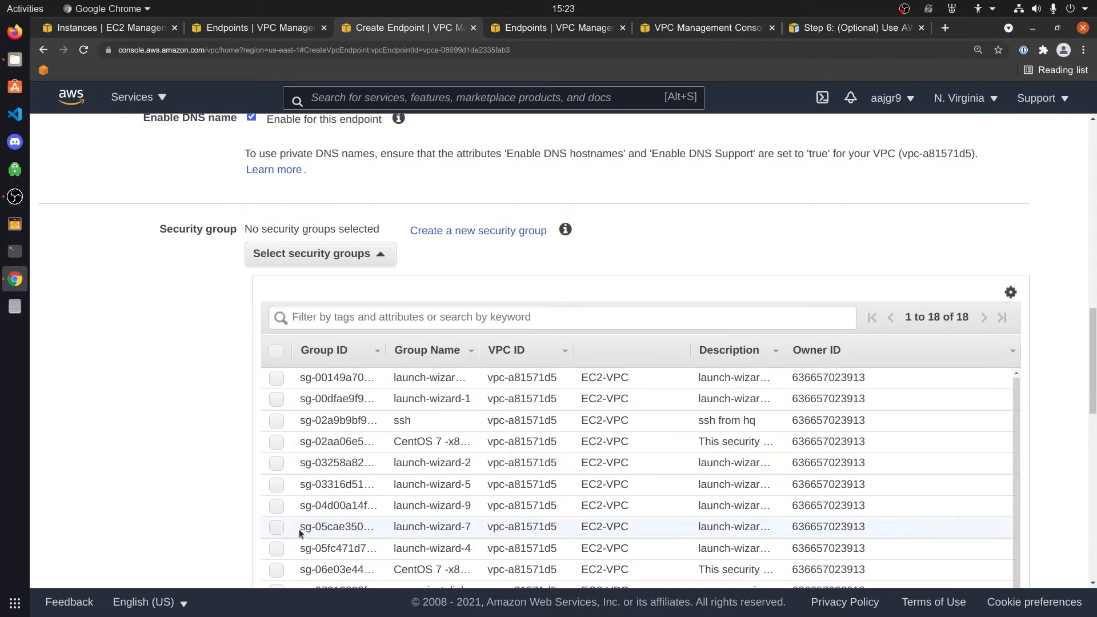
Leave ssm-privatelink as the only security group and create the endpoint
scroll(301, 488, "down", 2)
left_click(280, 545)
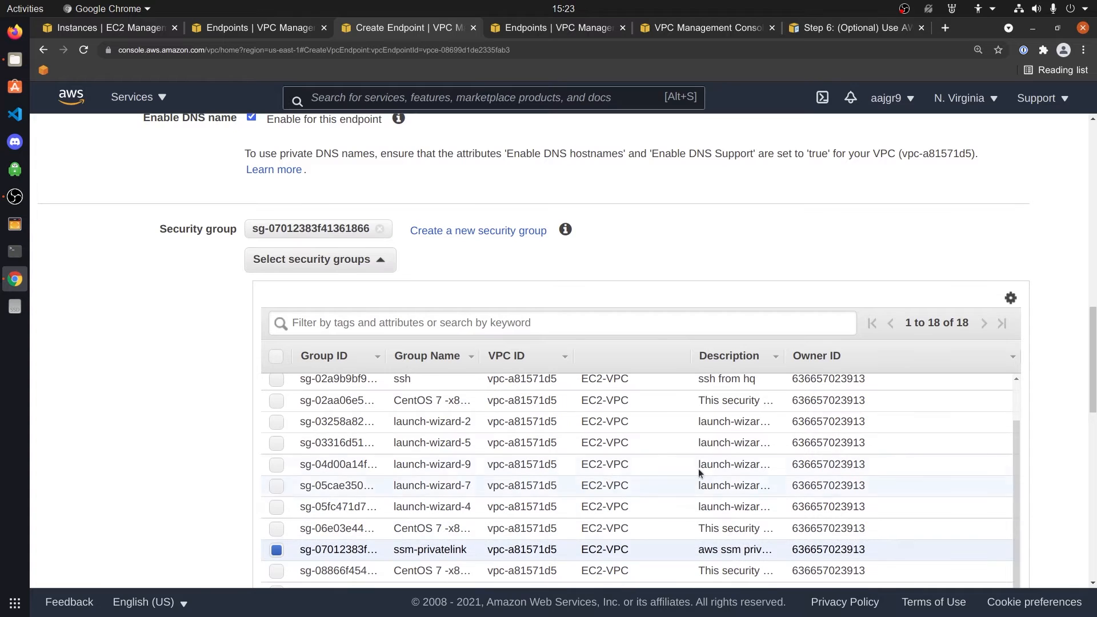
scroll(1032, 466, "down", 7)
left_click(997, 337)
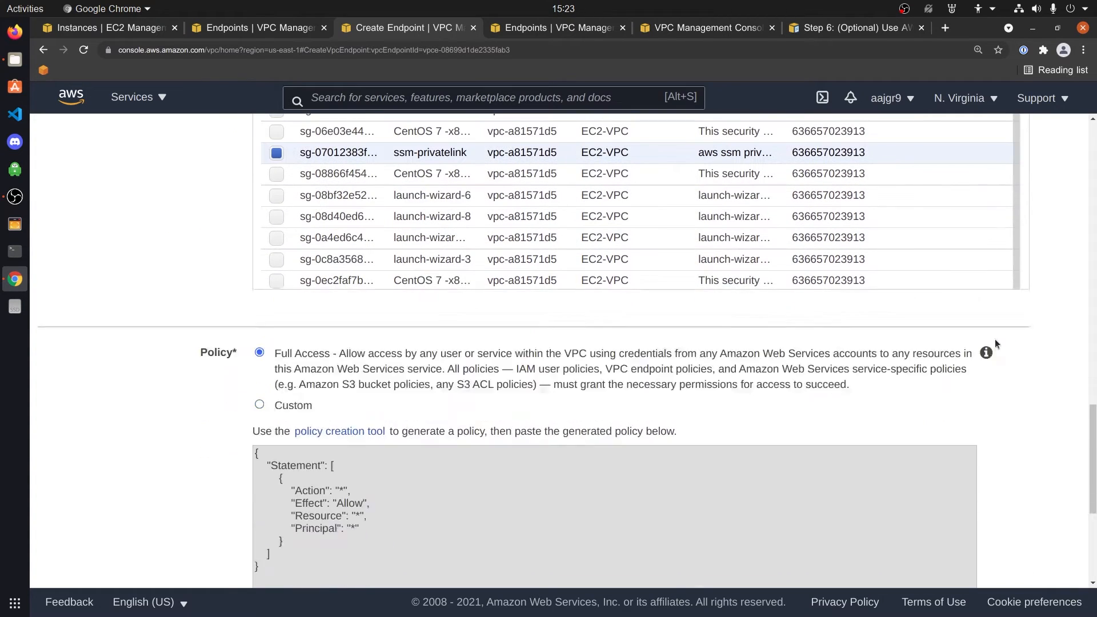
left_click(992, 570)
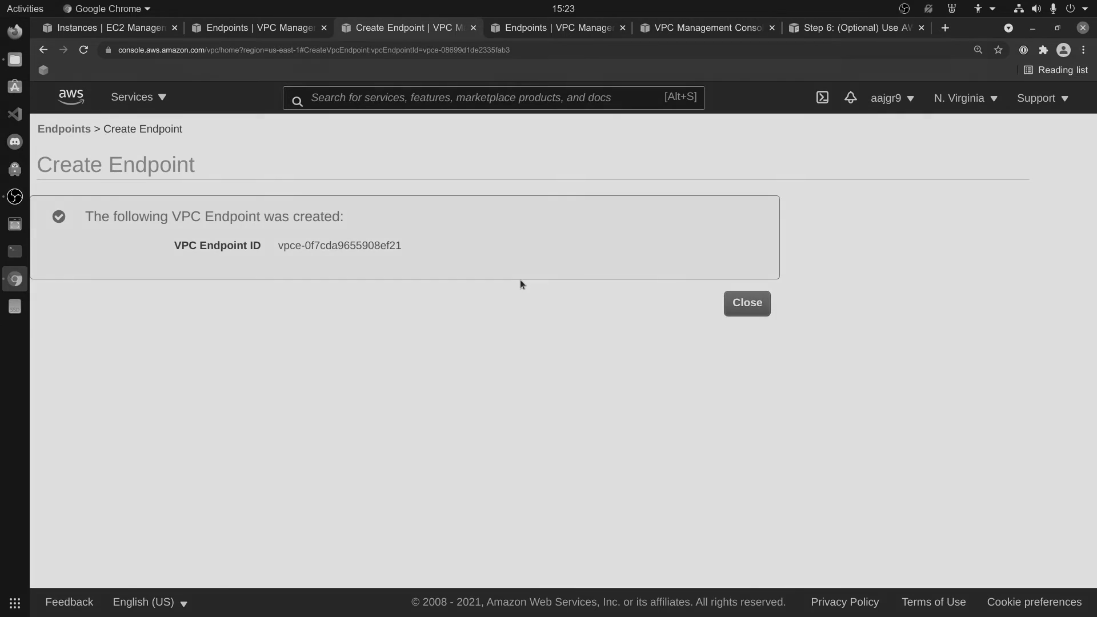
Create a third endpoint for the ssm service filtered by 'ssm'
left_click(740, 303)
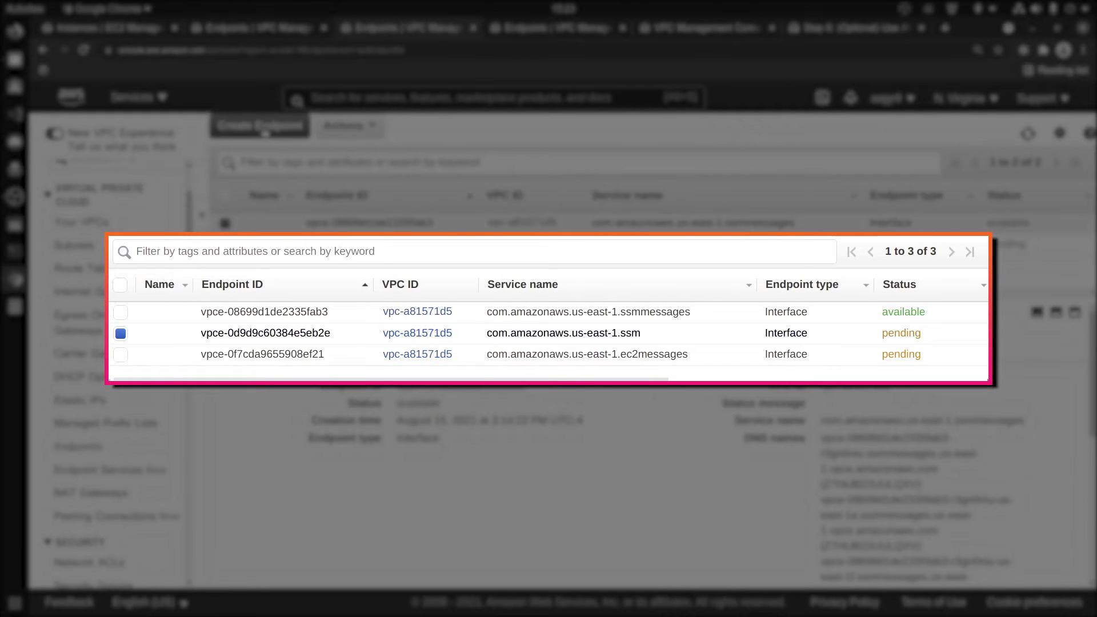
left_click(265, 128)
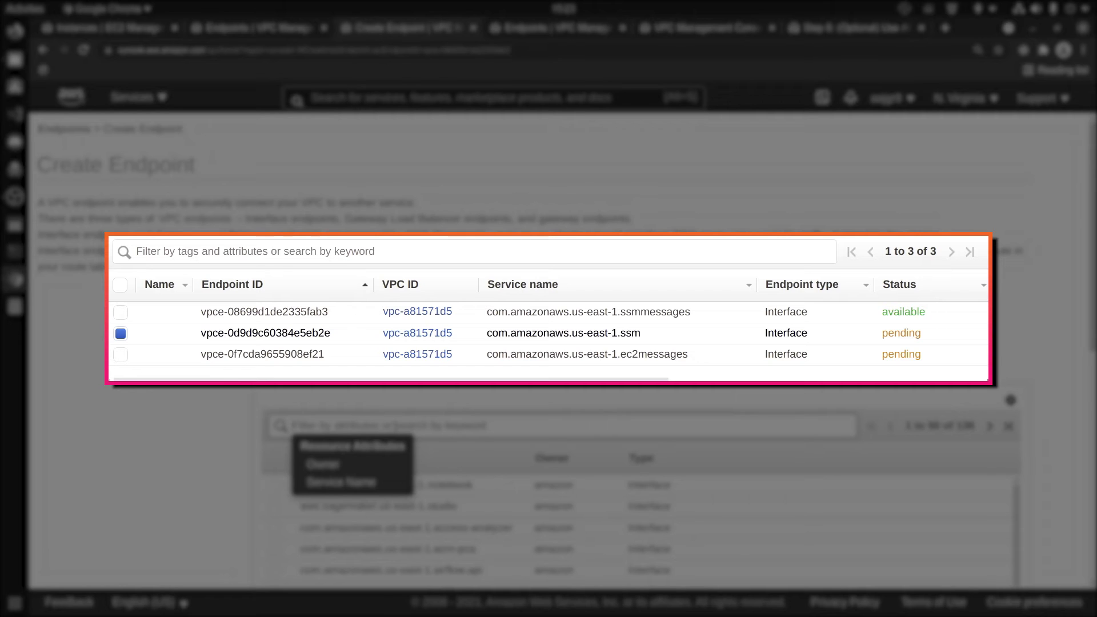
type("ssm")
key("Return")
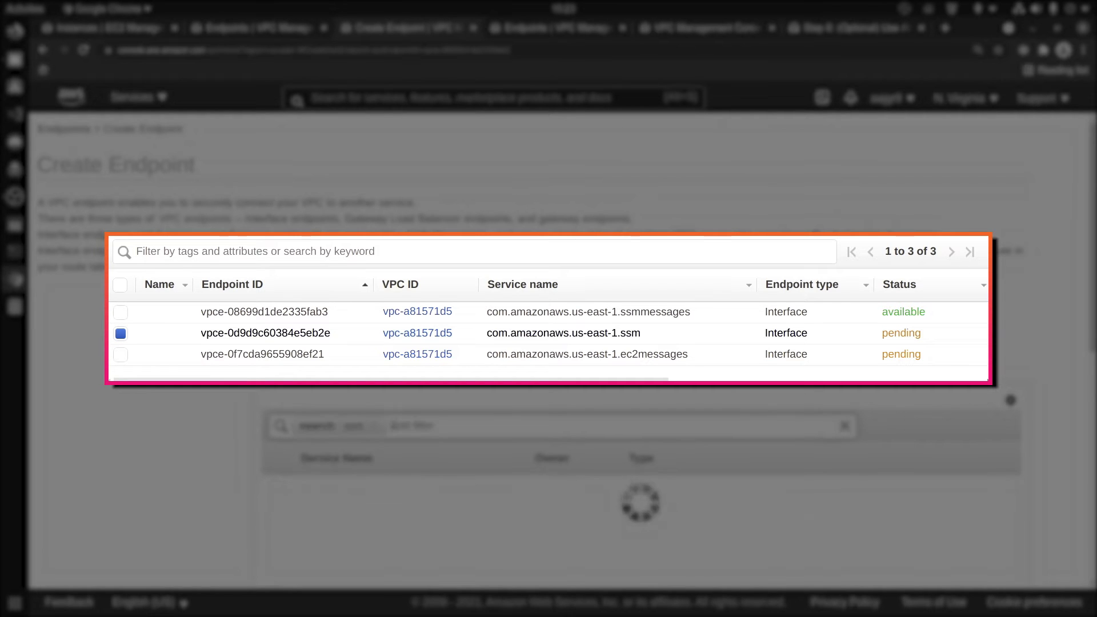
scroll(548, 354, "down", 10)
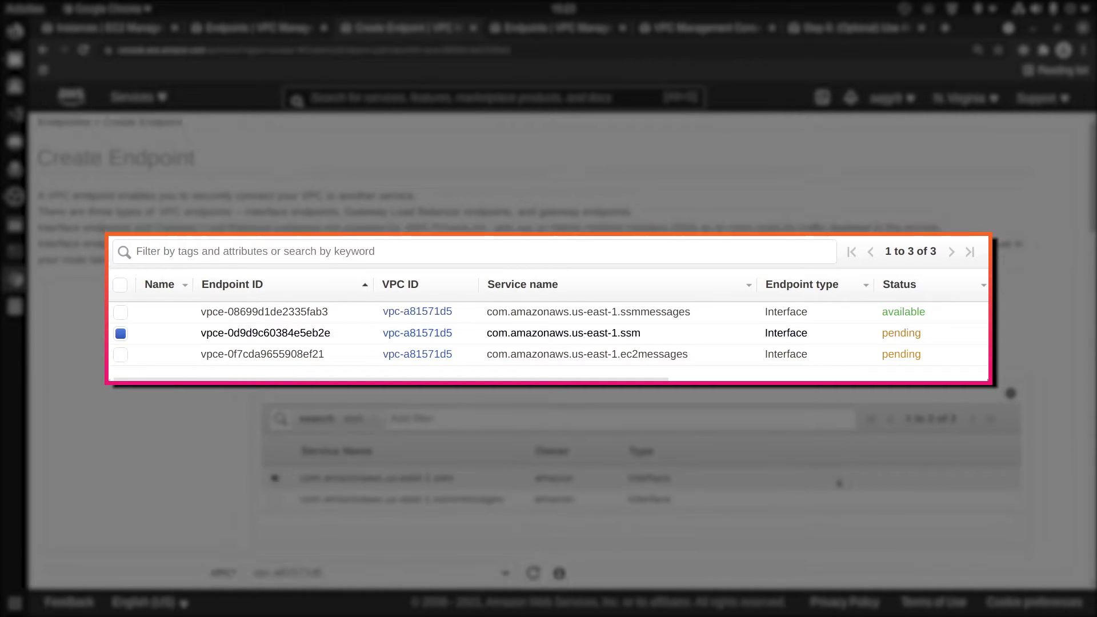
scroll(294, 501, "down", 2)
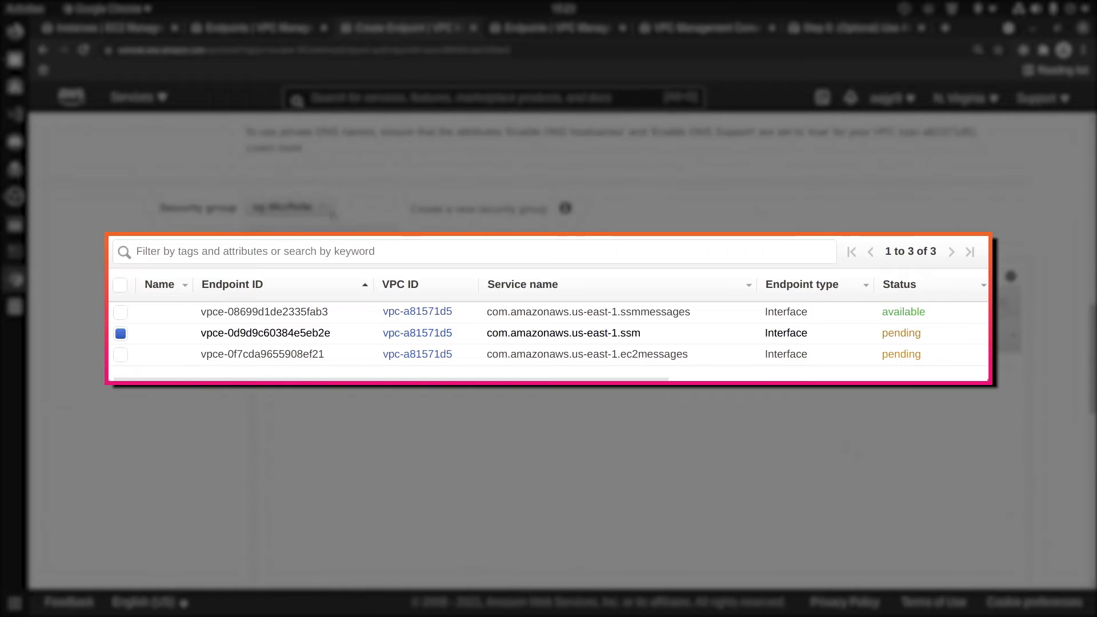
scroll(279, 494, "down", 10)
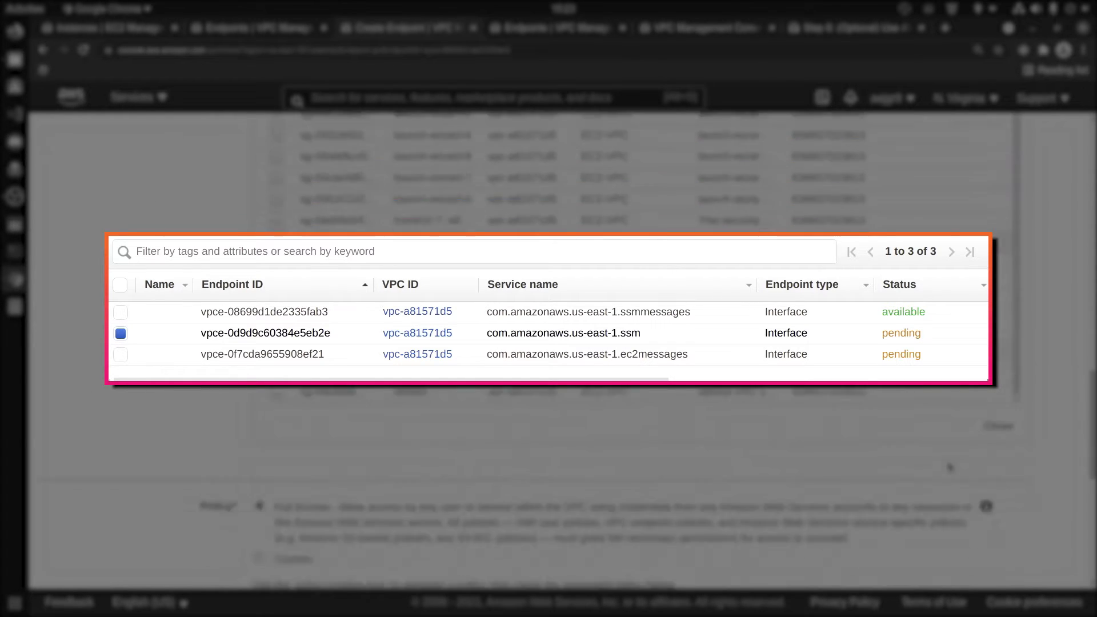
left_click(1005, 562)
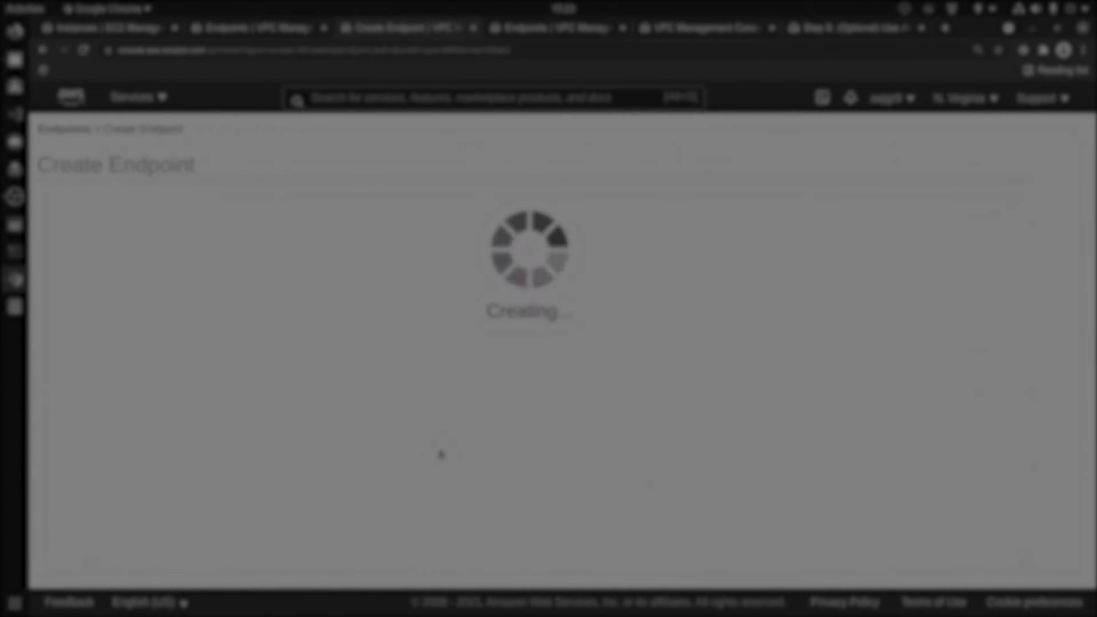
Review the Endpoints list showing the three ssm, ssmmessages and ec2messages endpoints
left_click(746, 301)
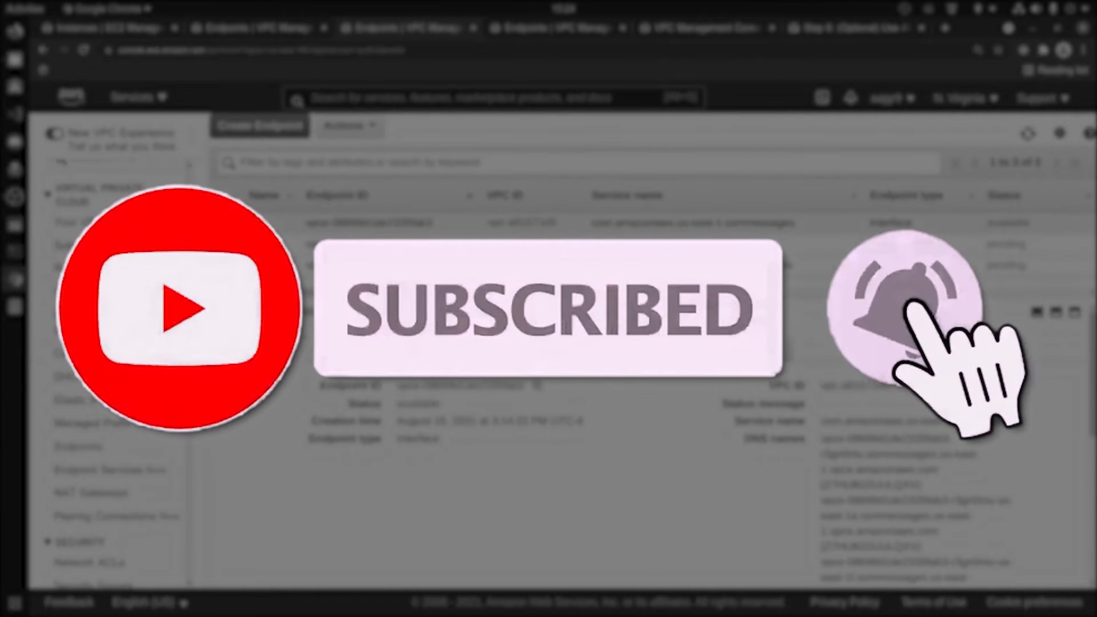
scroll(825, 497, "down", 3)
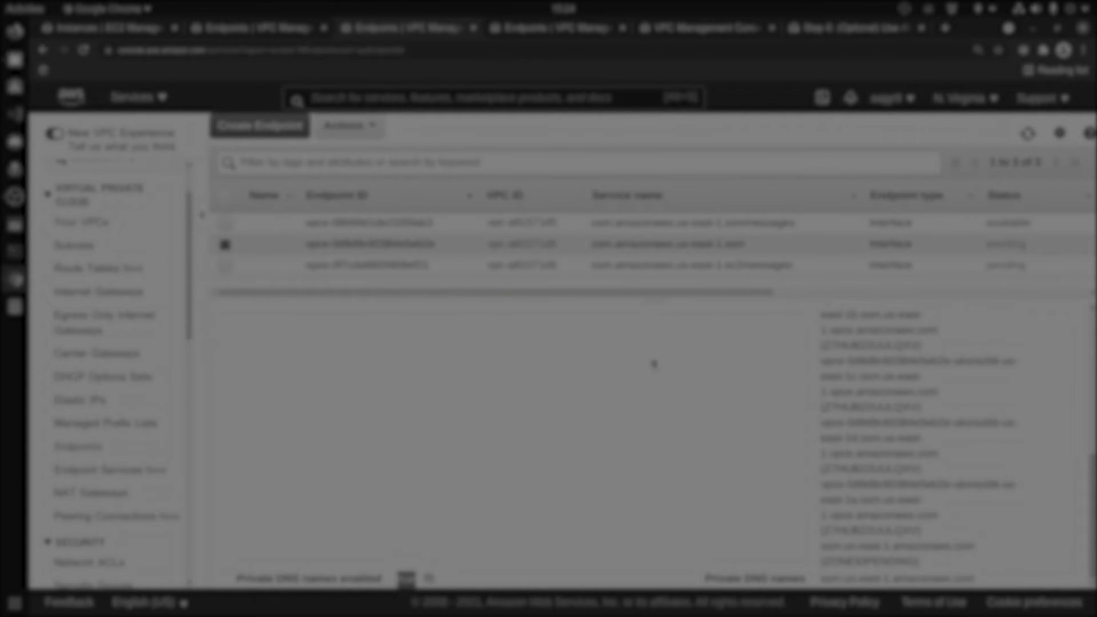
scroll(653, 364, "up", 5)
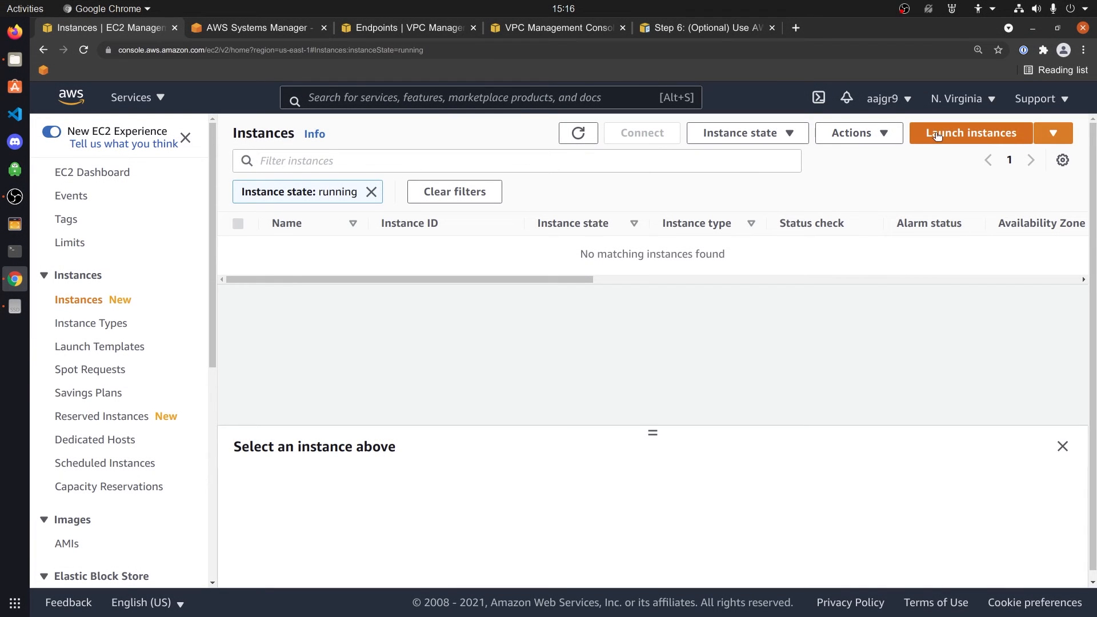
Launch a new instance from the Amazon Linux 2 AMI on t2.micro
left_click(937, 136)
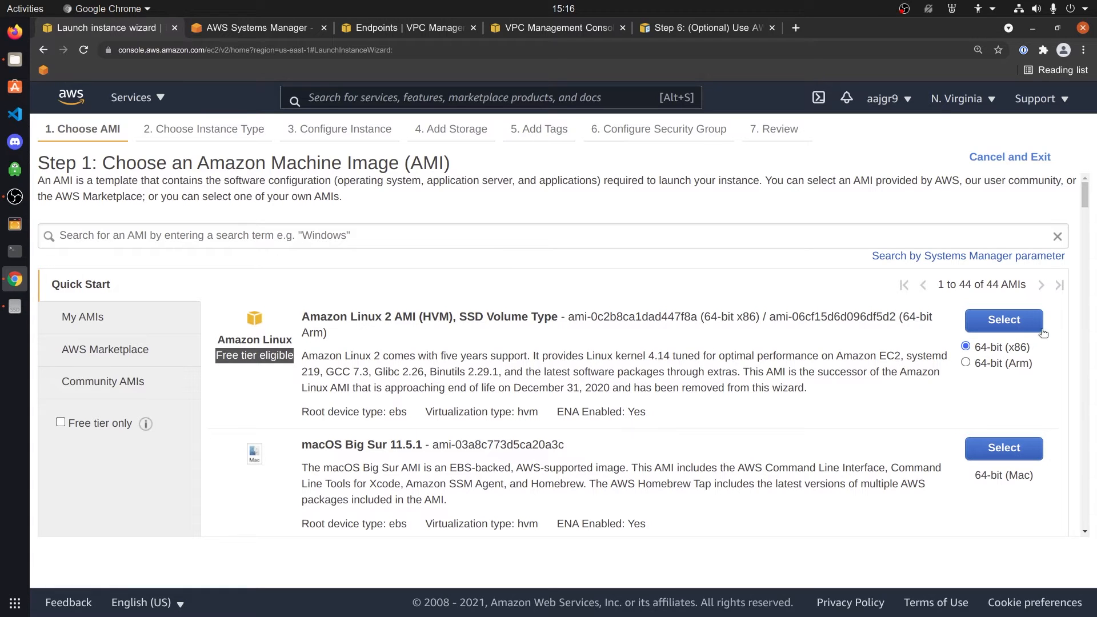
left_click(1004, 320)
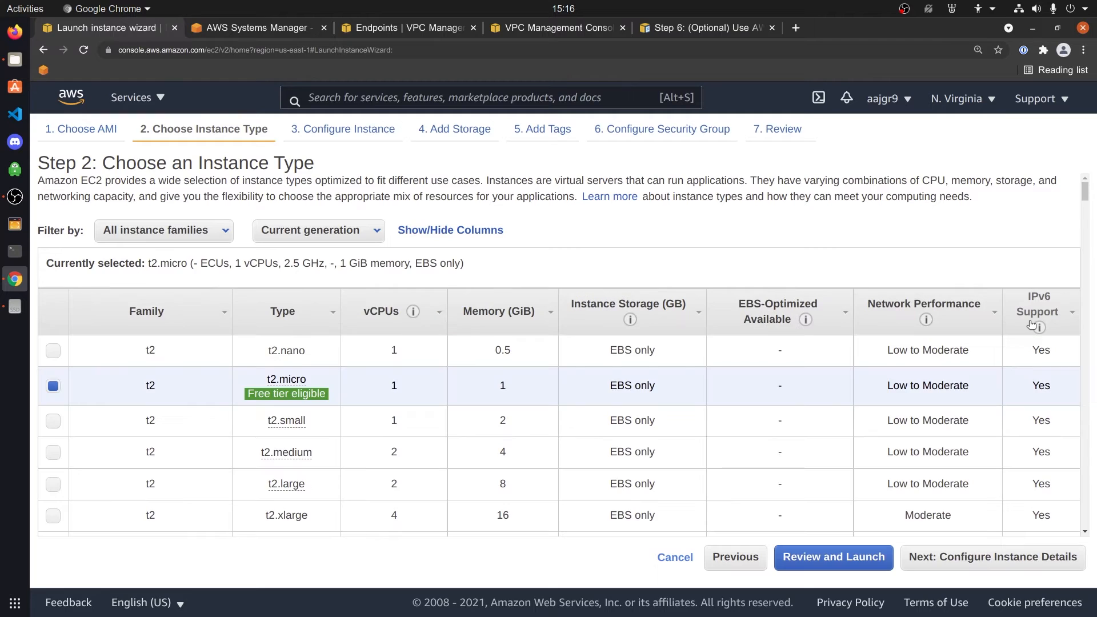
left_click(962, 559)
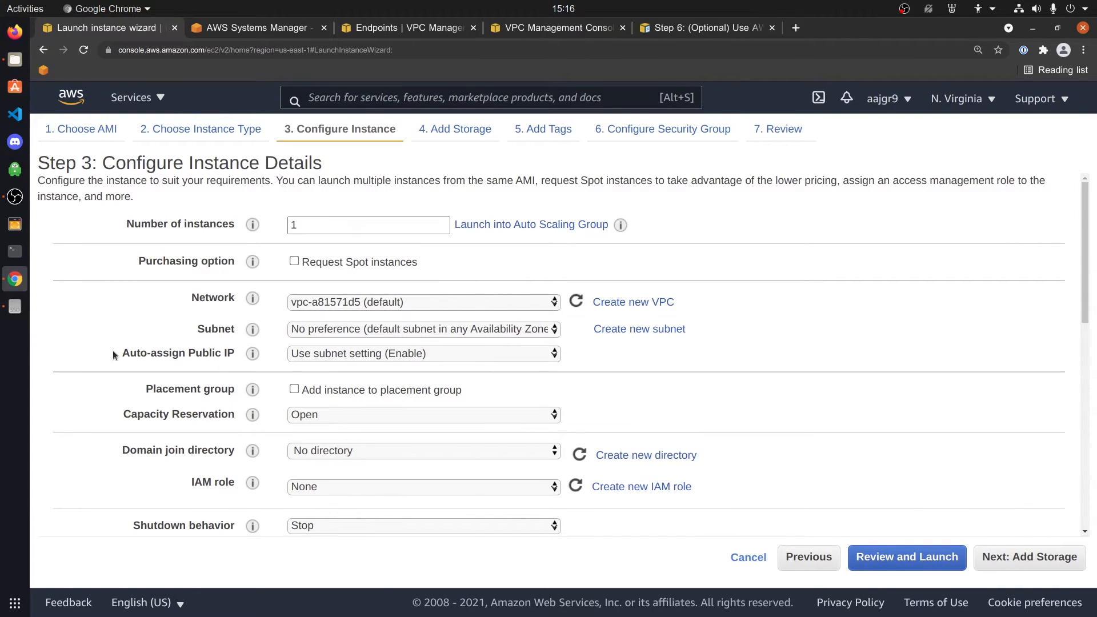
Disable Auto-assign Public IP and attach the ssm IAM role
left_click_drag(114, 353, 234, 354)
left_click(448, 352)
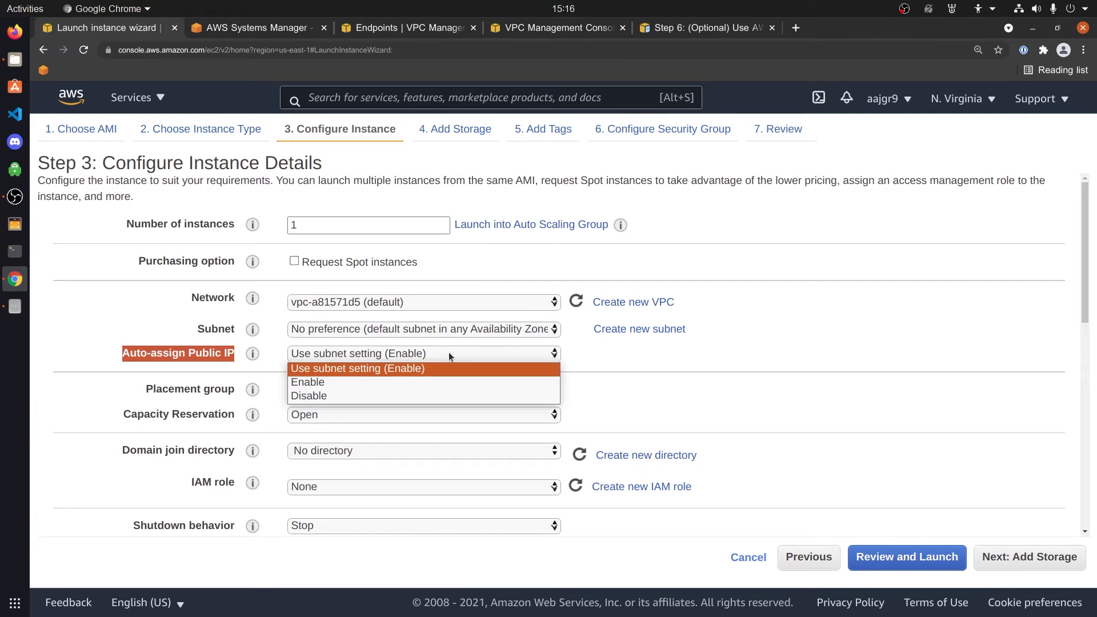
left_click(402, 394)
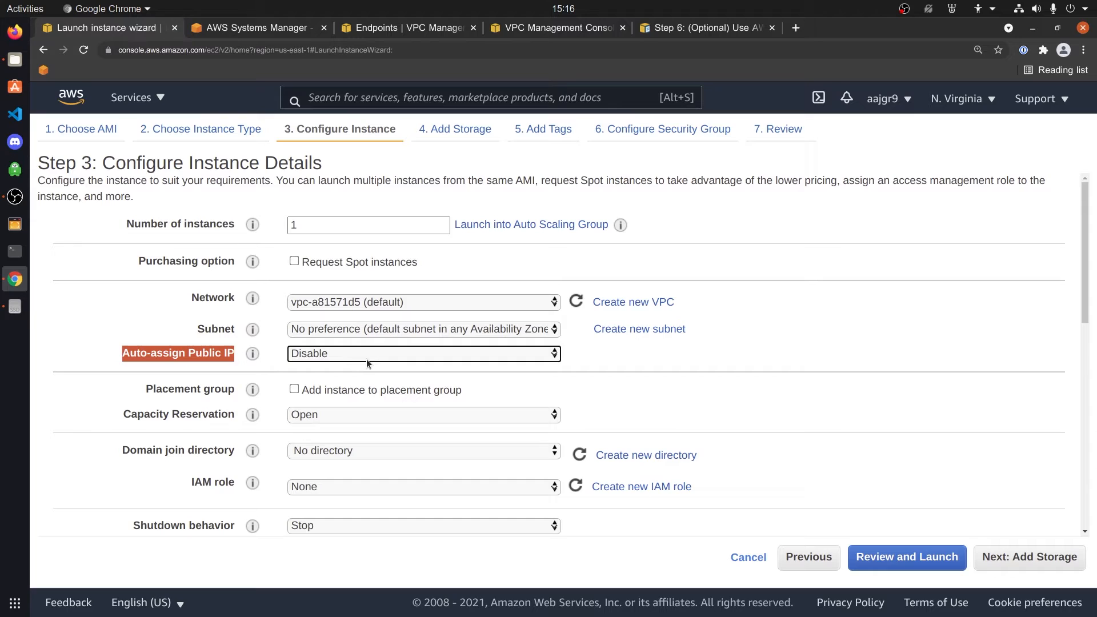
left_click(327, 486)
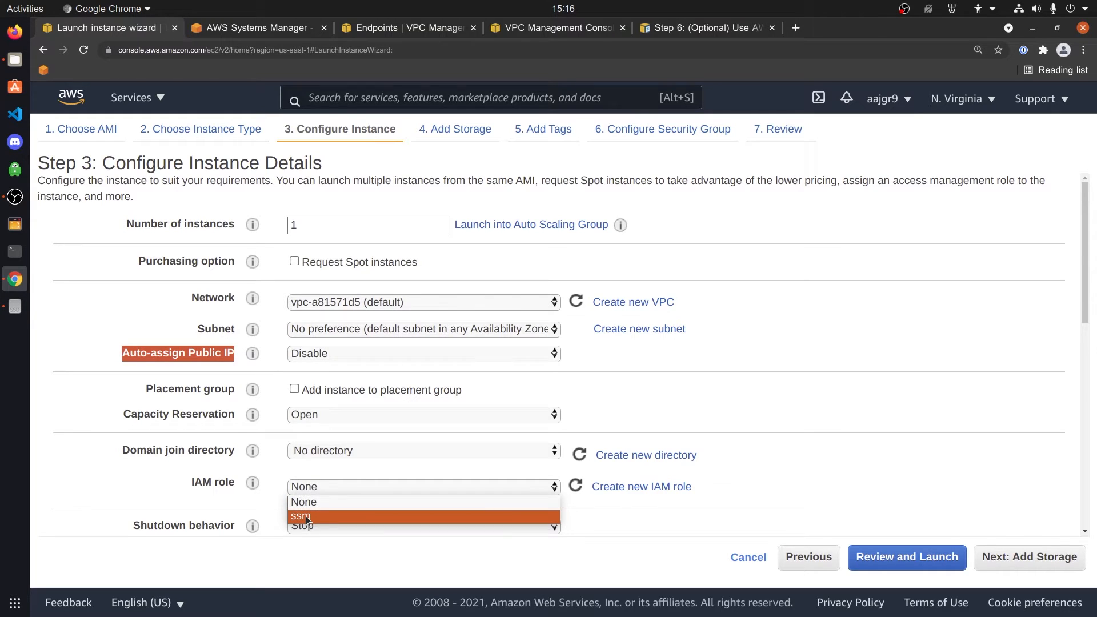
left_click(306, 516)
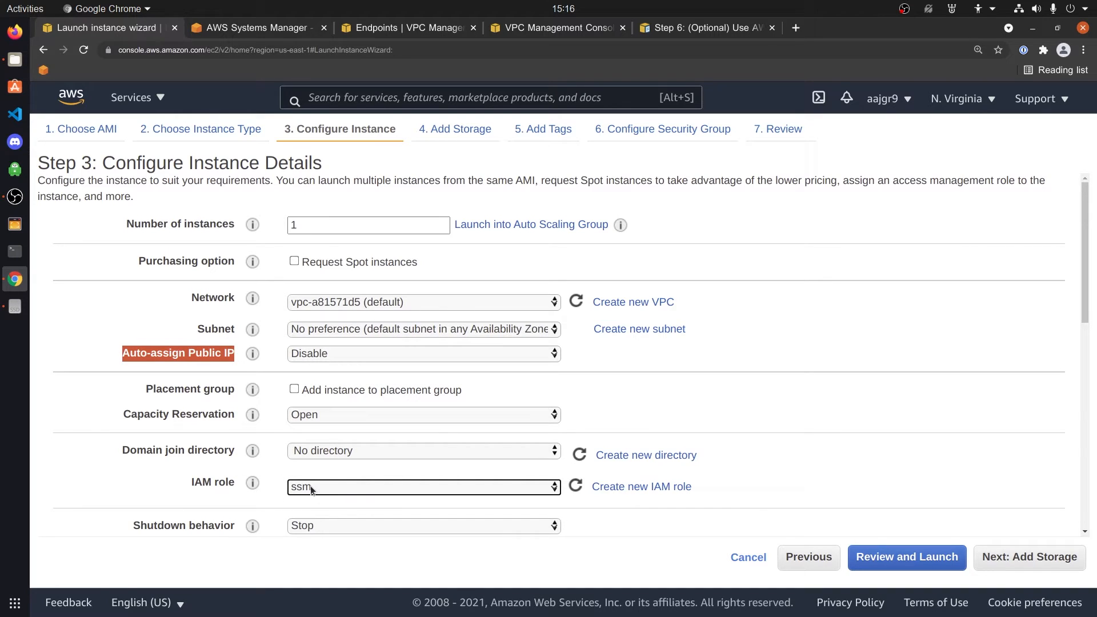
left_click(1057, 564)
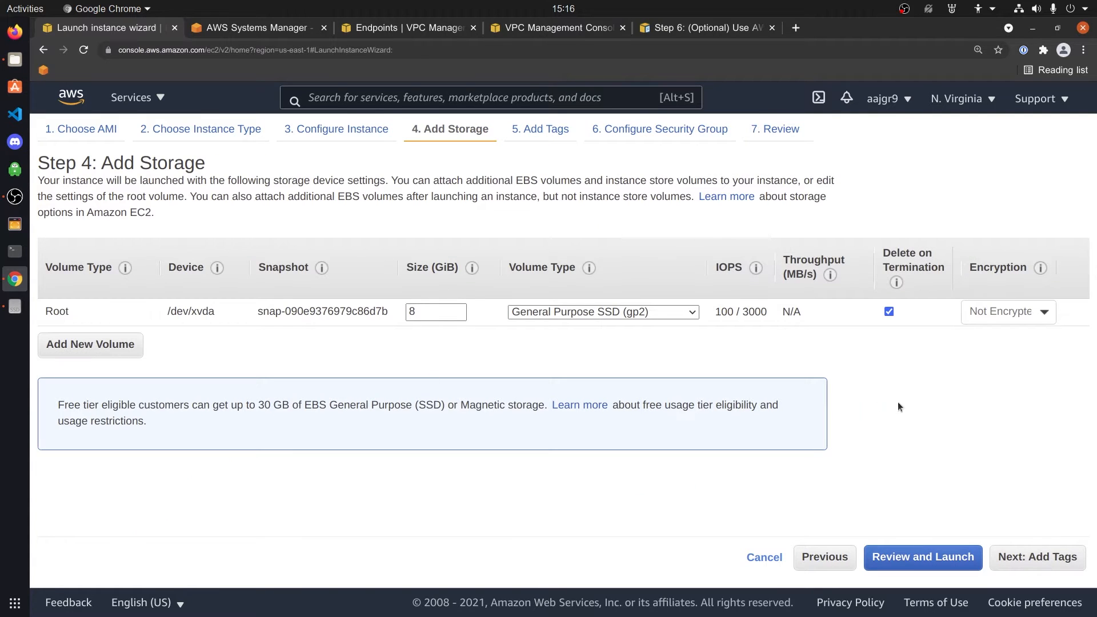
Keep default storage and add the tag Name = ssm-demo-privatelink to the instance
left_click(1021, 567)
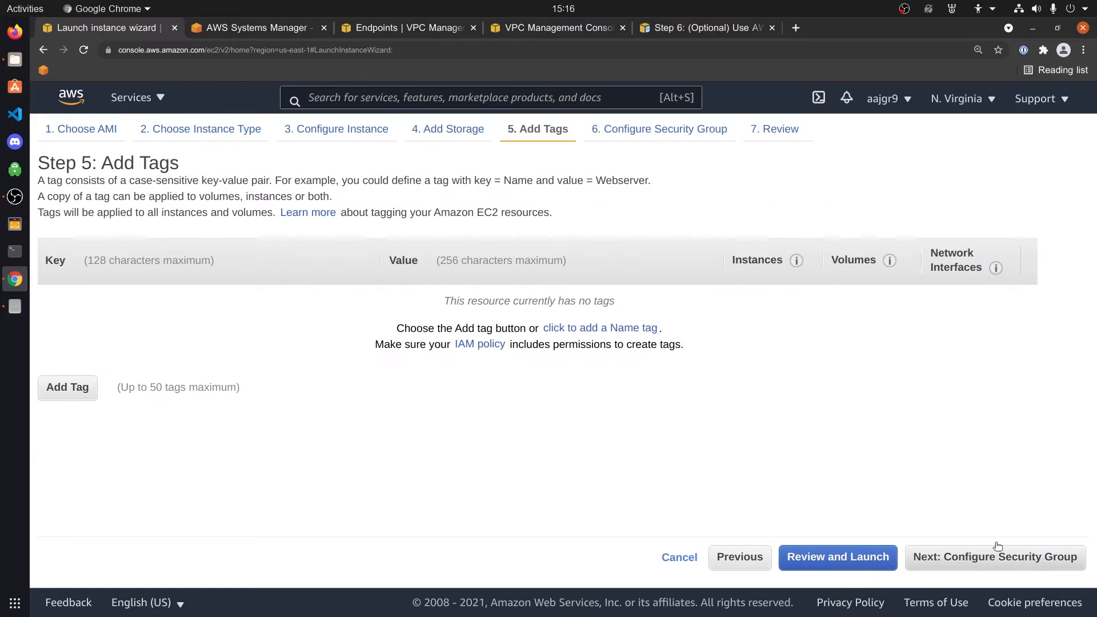
left_click(48, 389)
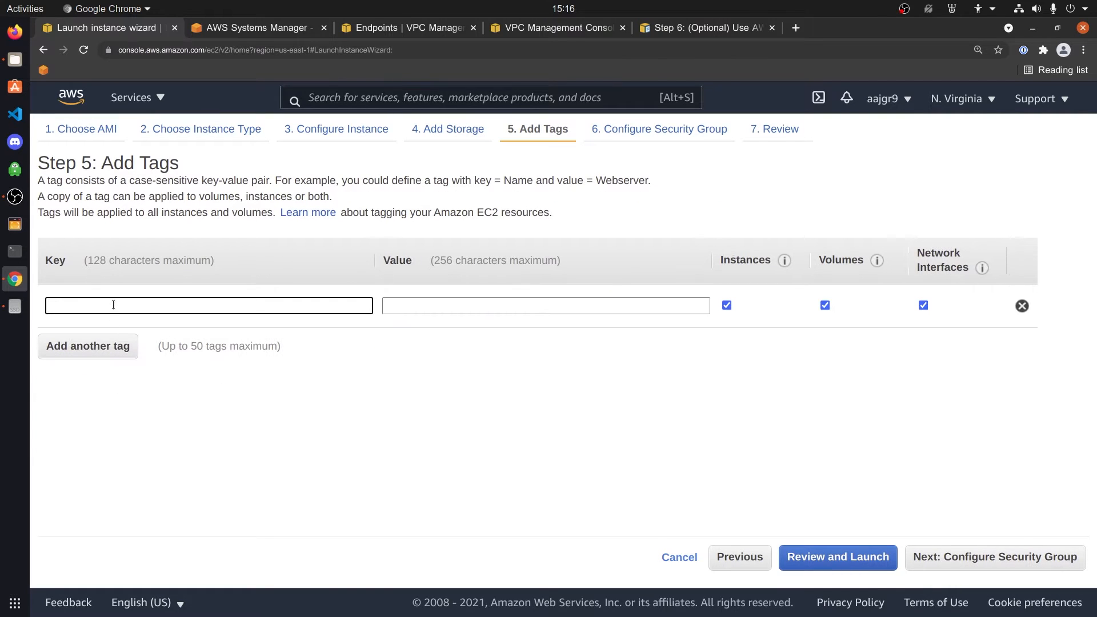
type("Name")
key("Tab")
type("ssm")
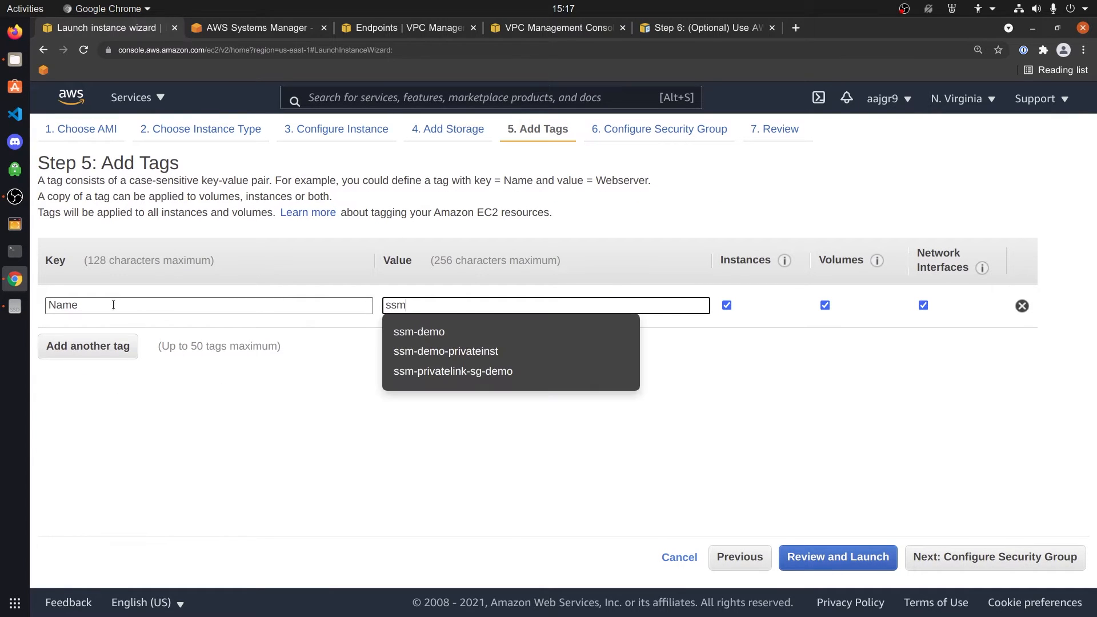
type("-demo-priva")
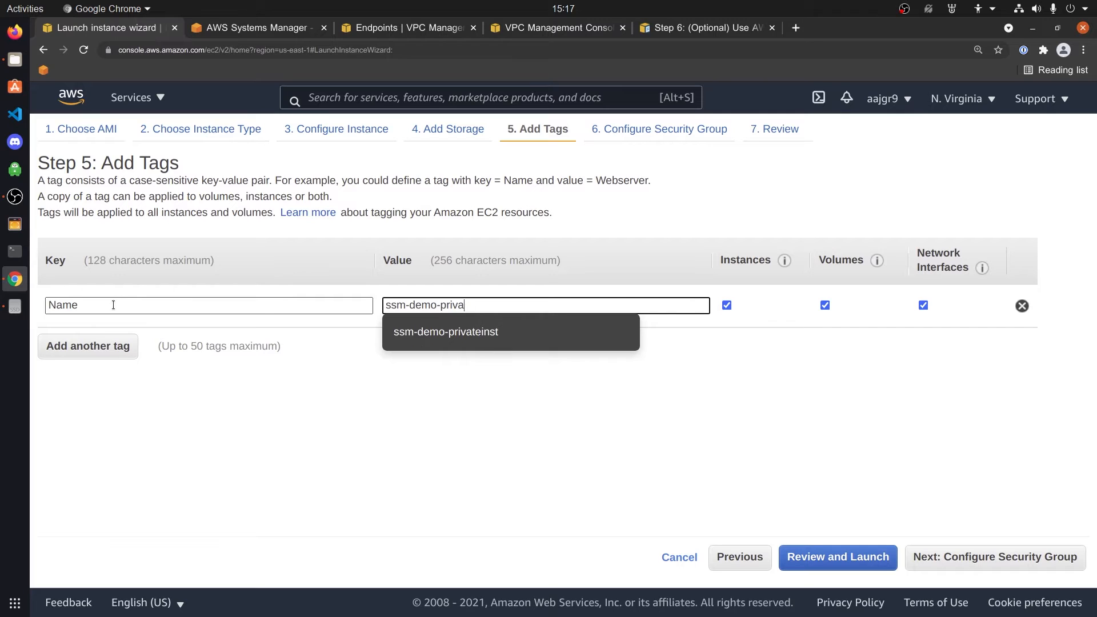
type("telink")
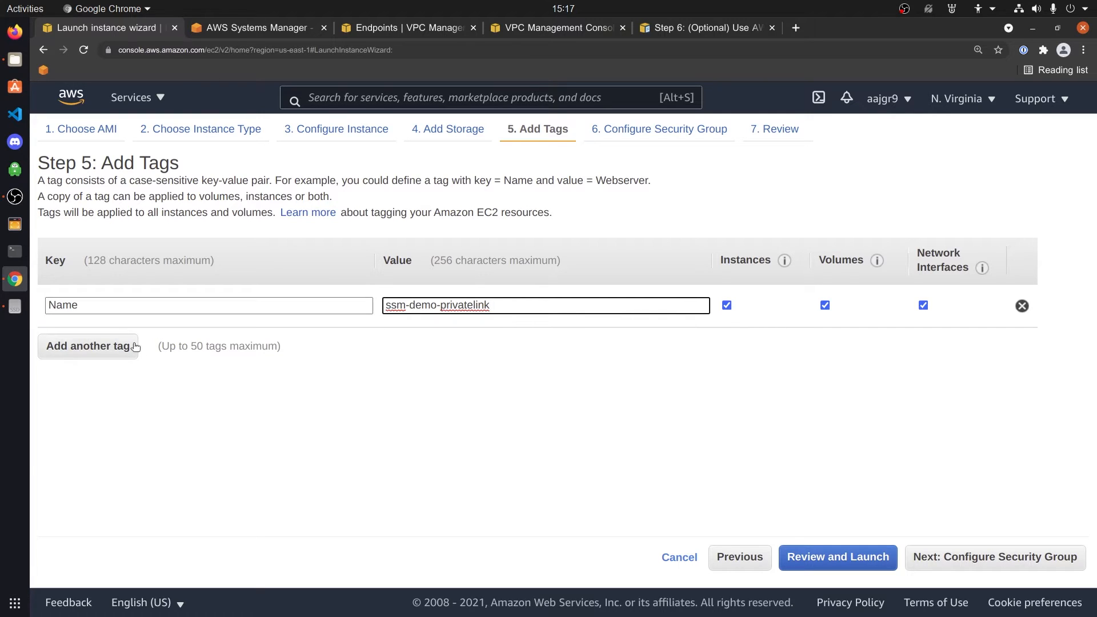
left_click(994, 557)
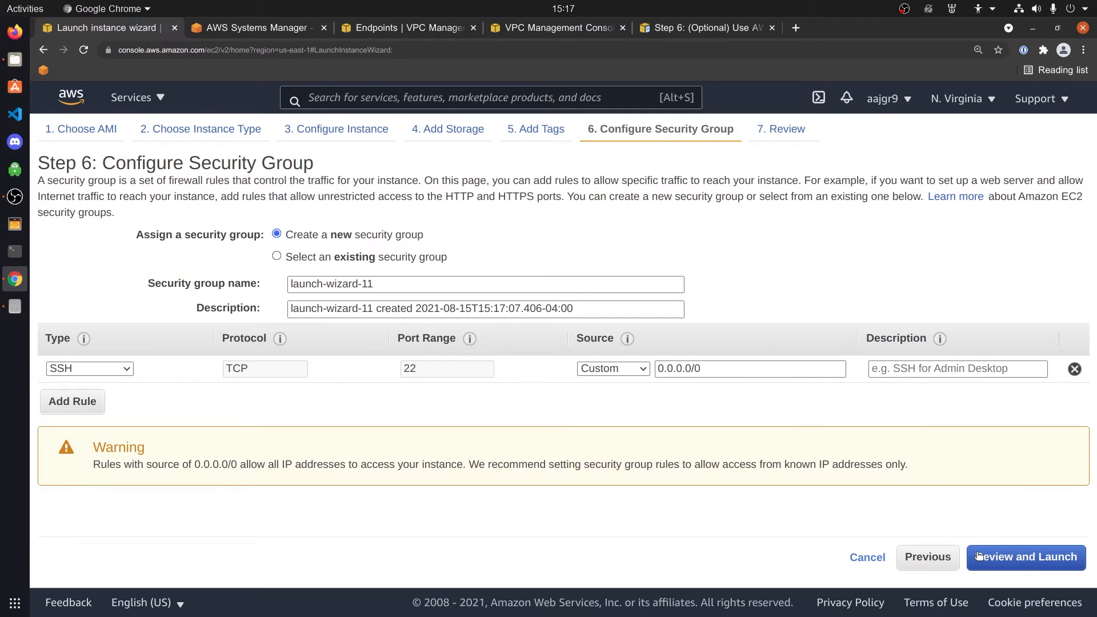
Remove the SSH inbound rule and launch the t2.micro instance with the existing 'ssm' key pair
left_click(1073, 369)
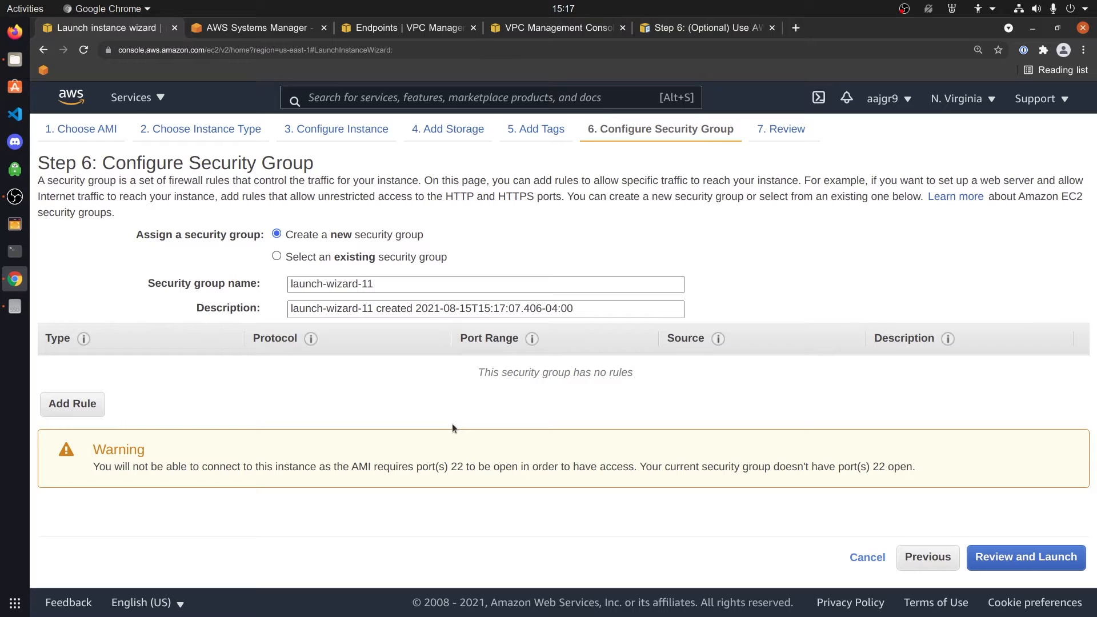
left_click(1018, 564)
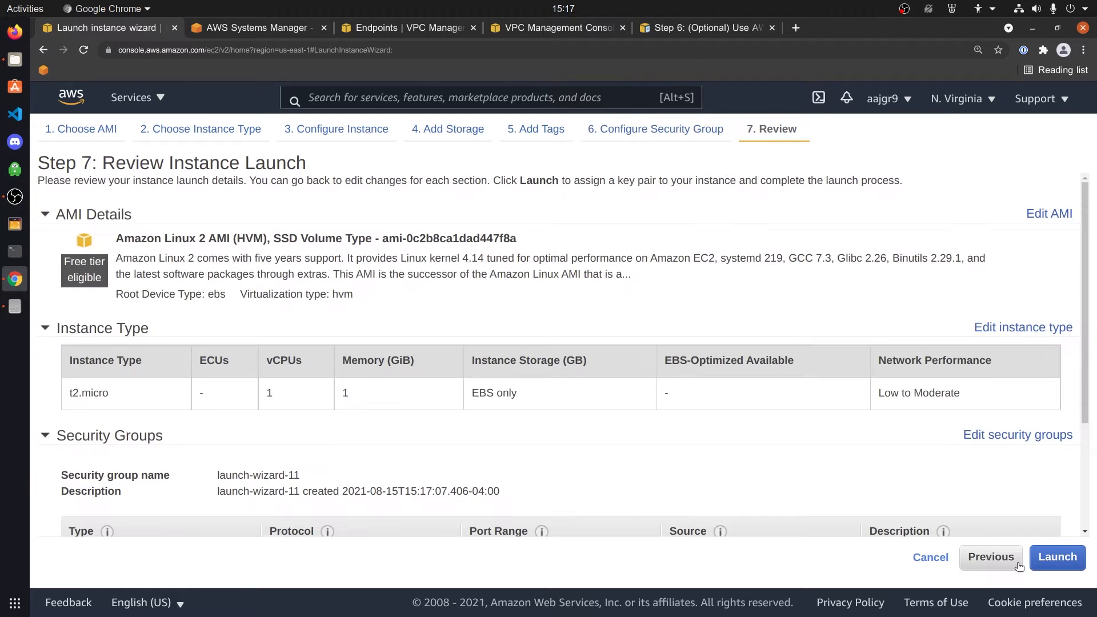
left_click(1047, 560)
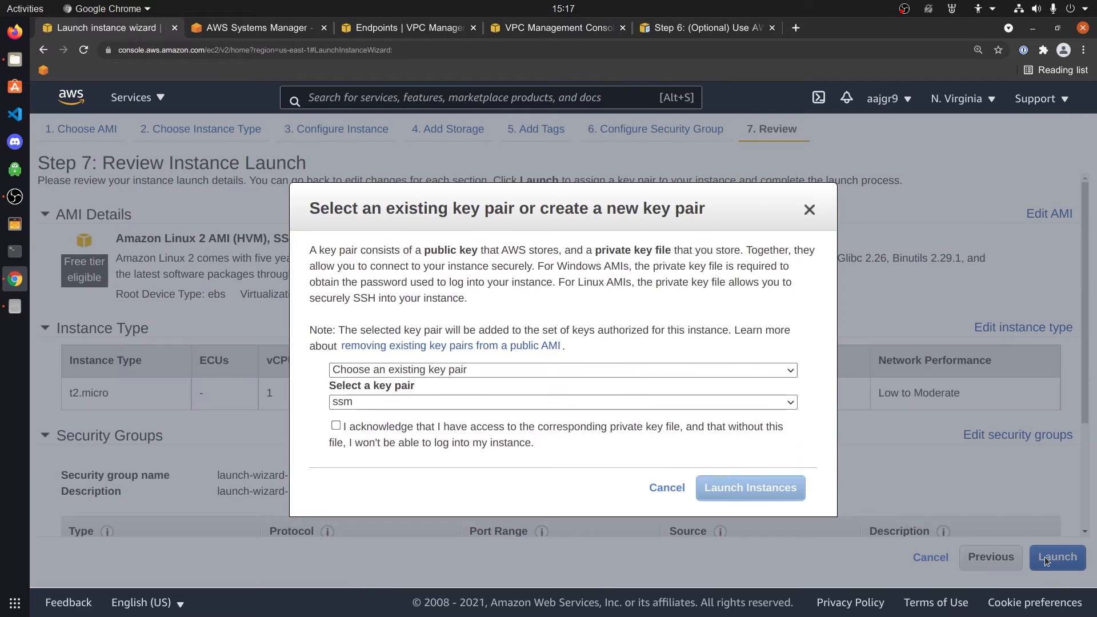
left_click(419, 372)
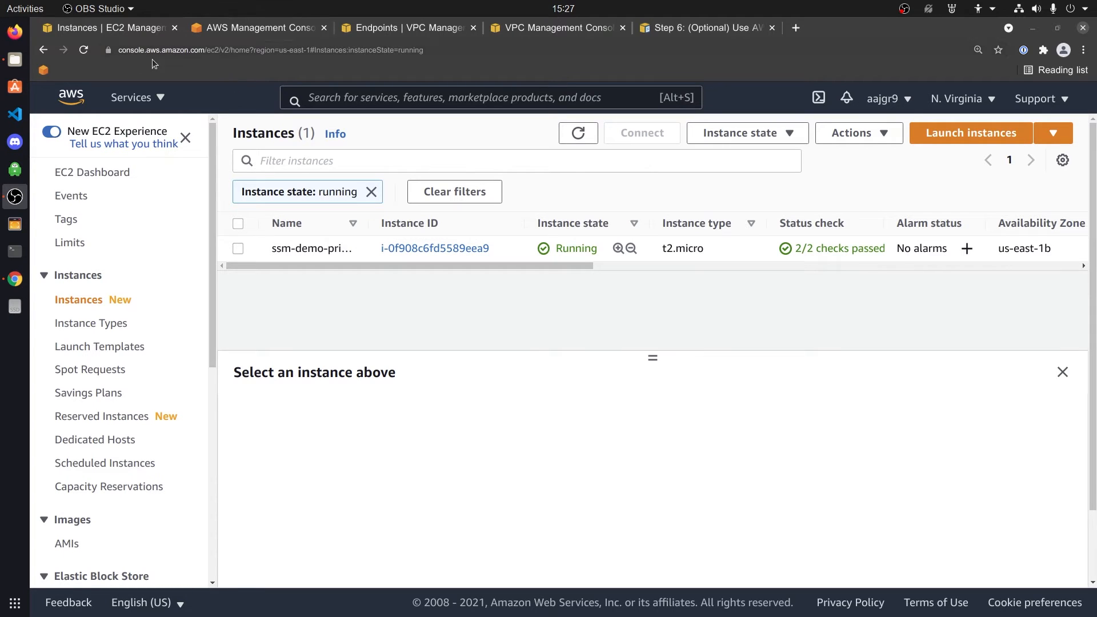
Go from the console home to Systems Manager's Session Manager and begin a new session
left_click(231, 28)
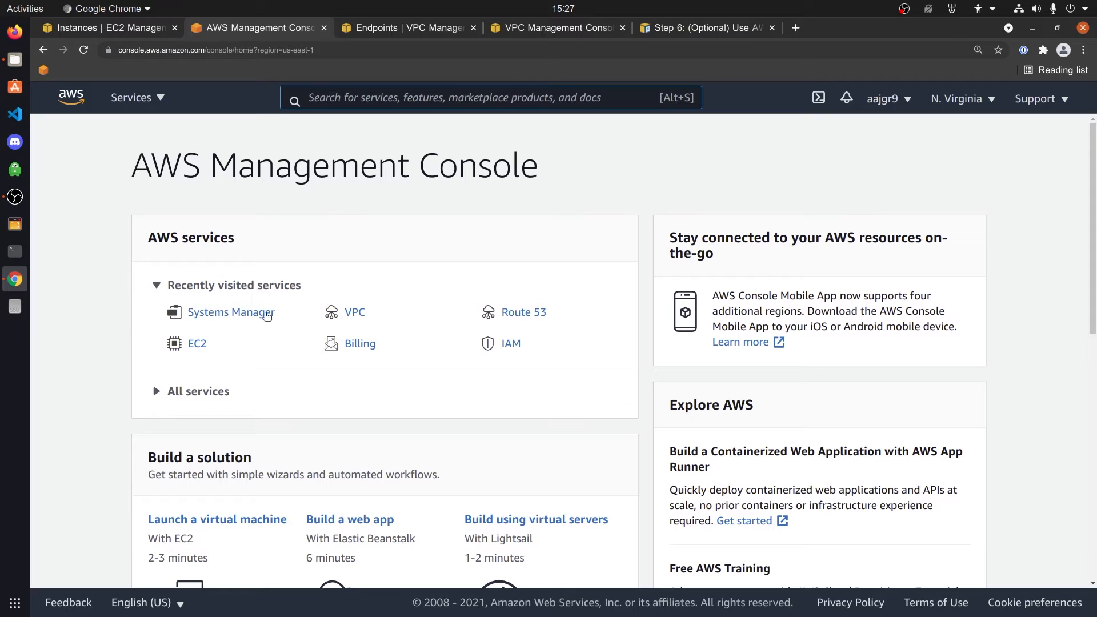
left_click(225, 316)
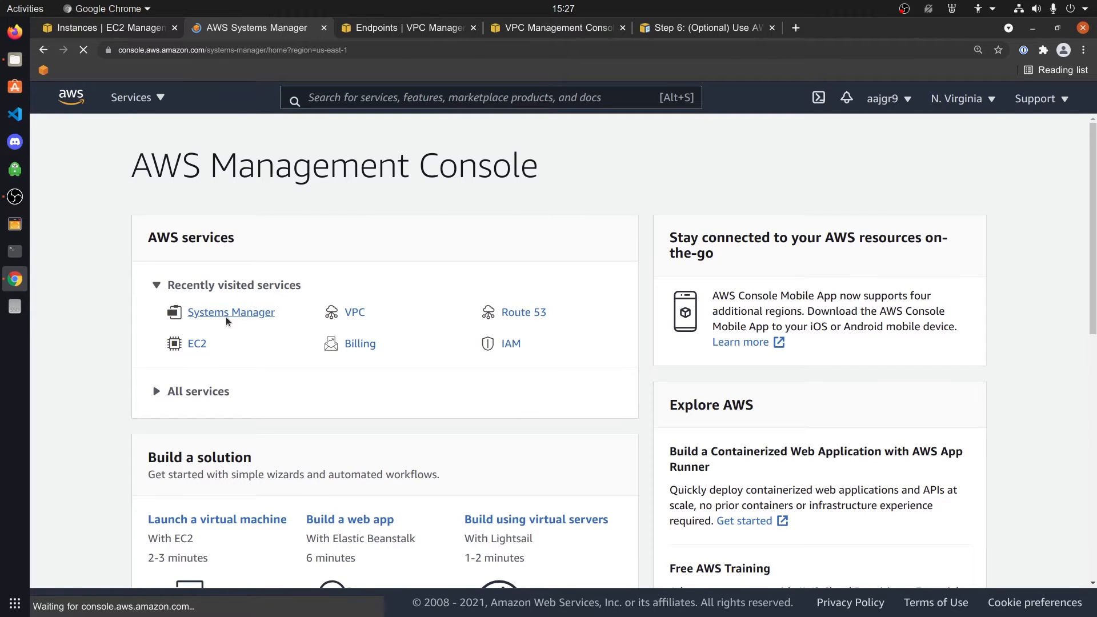
scroll(239, 351, "down", 3)
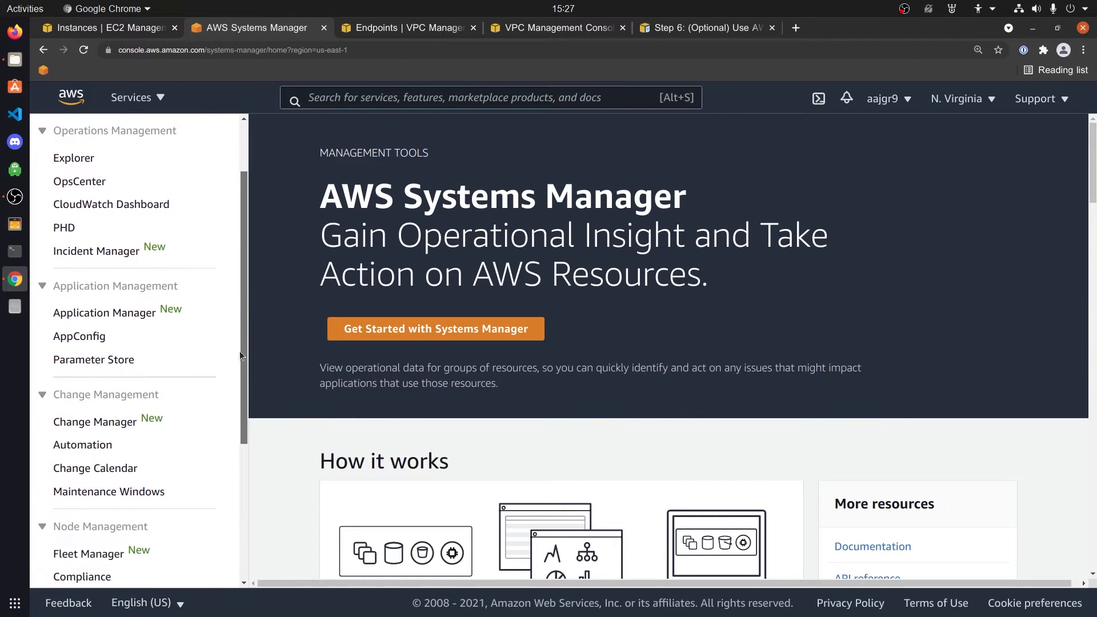
left_click_drag(239, 351, 224, 474)
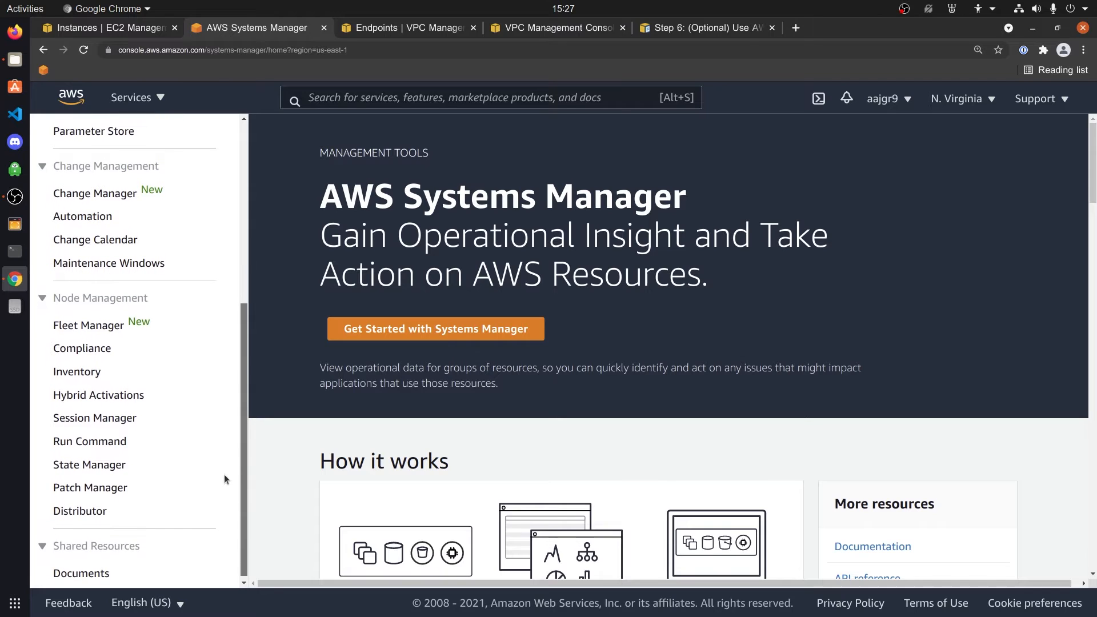
left_click(94, 421)
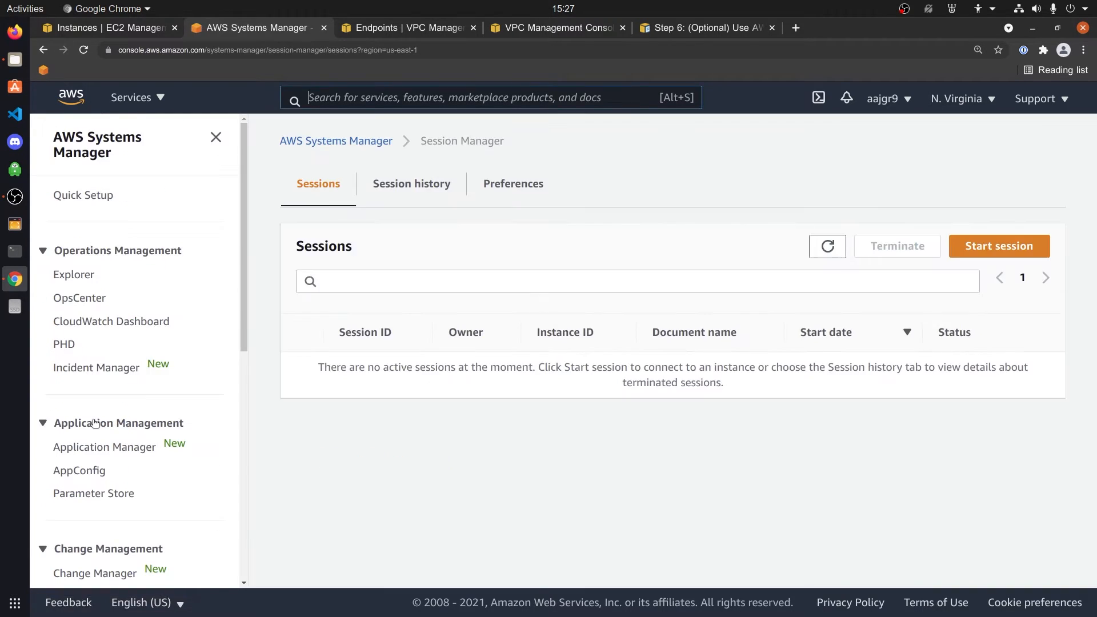
left_click(1018, 253)
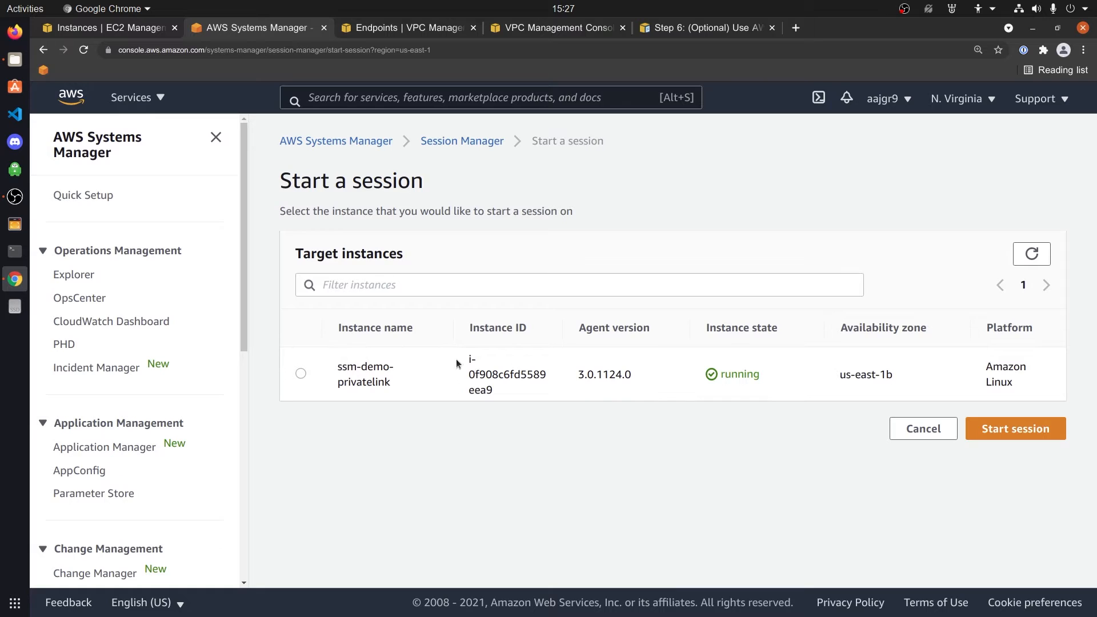
Start a session on ssm-demo-privatelink and become root with 'sudo su -'
left_click(300, 373)
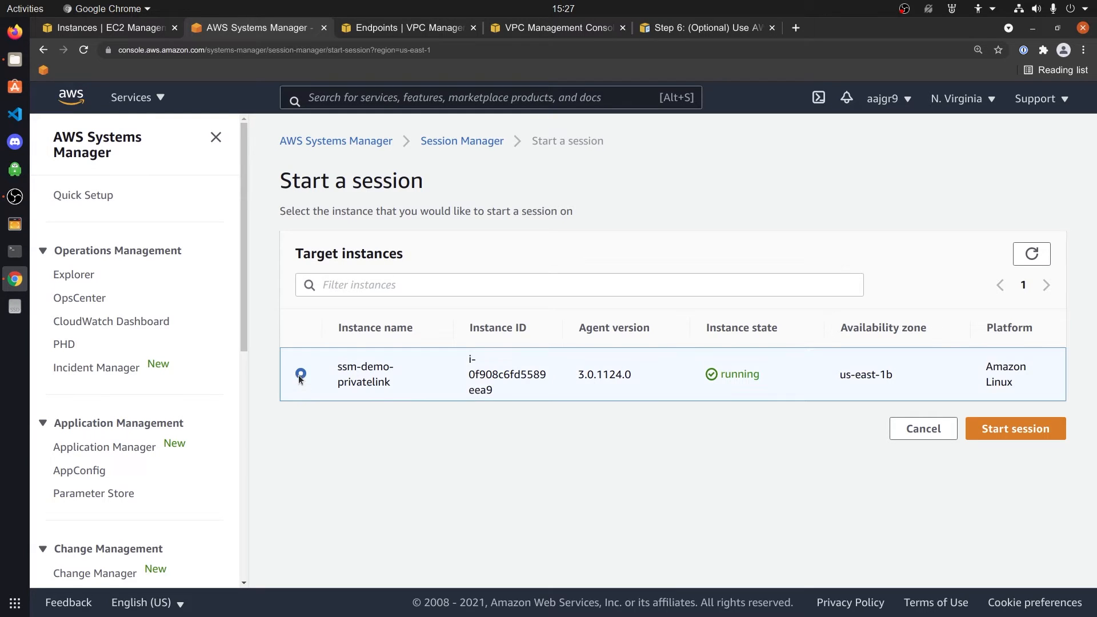
left_click(1022, 432)
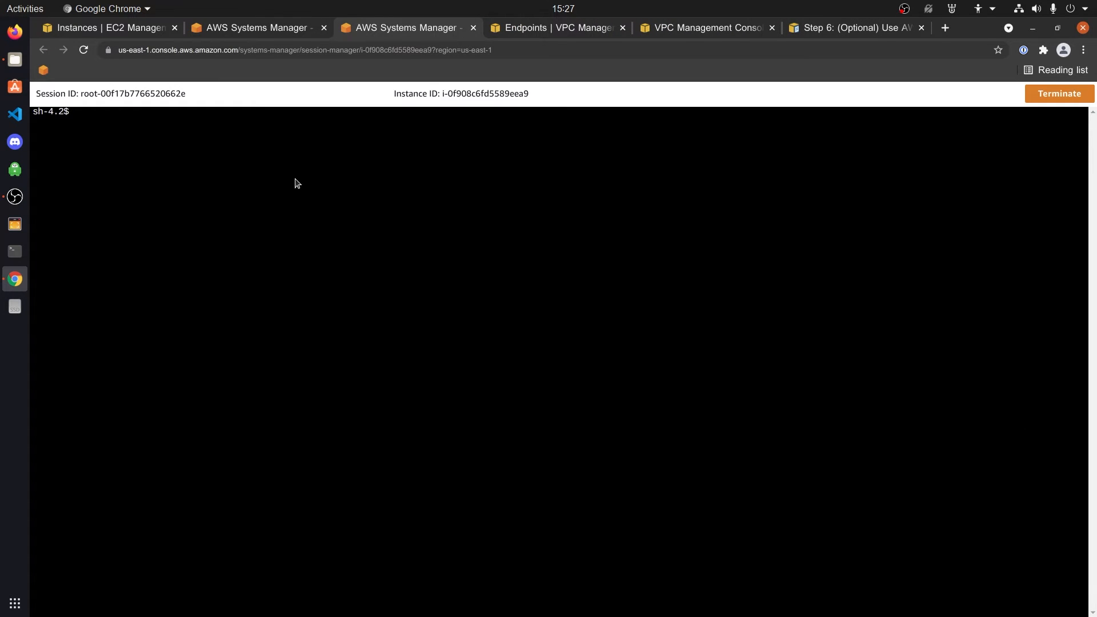
type("sudo su -")
key("Return")
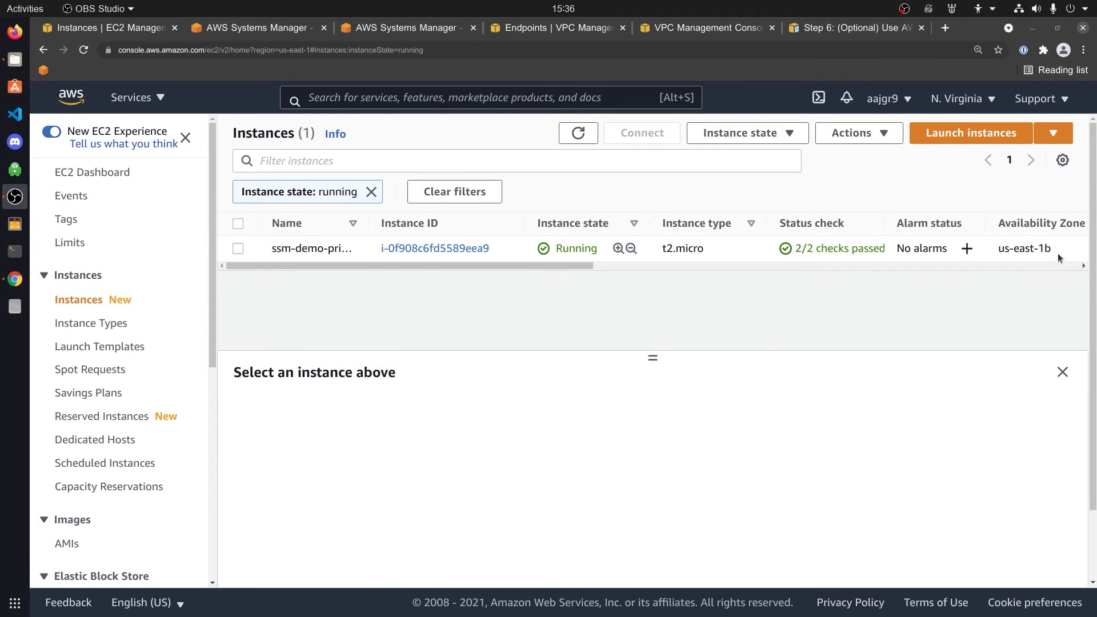
Copy the ssmmessages VPC endpoint's us-east-1b DNS name, then return to the session terminal
left_click_drag(1059, 258, 996, 254)
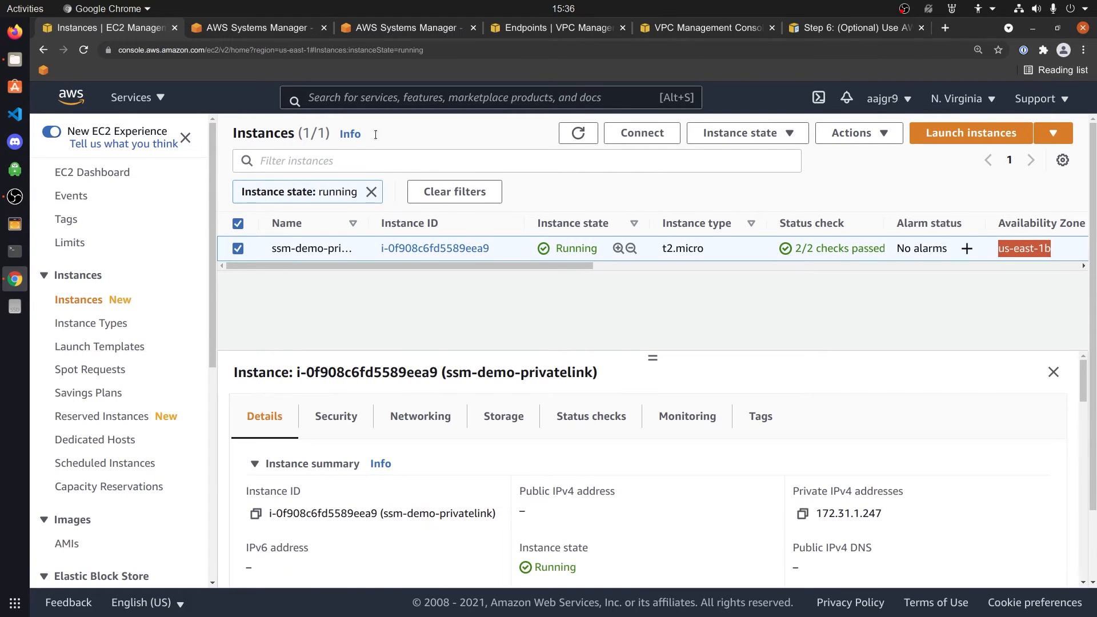
left_click(552, 30)
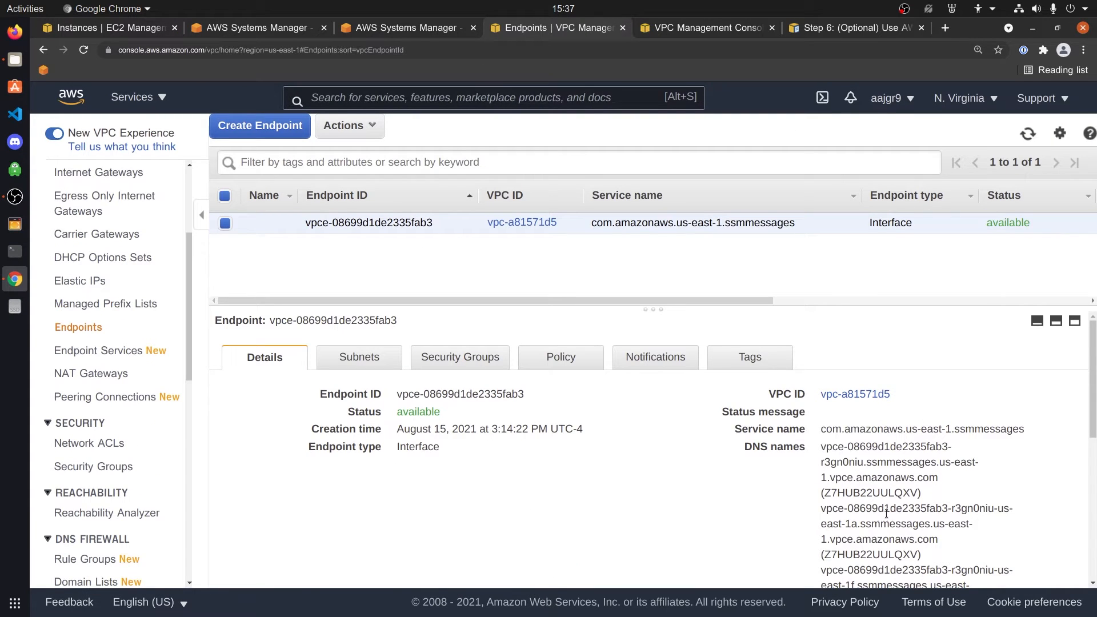
scroll(858, 506, "down", 3)
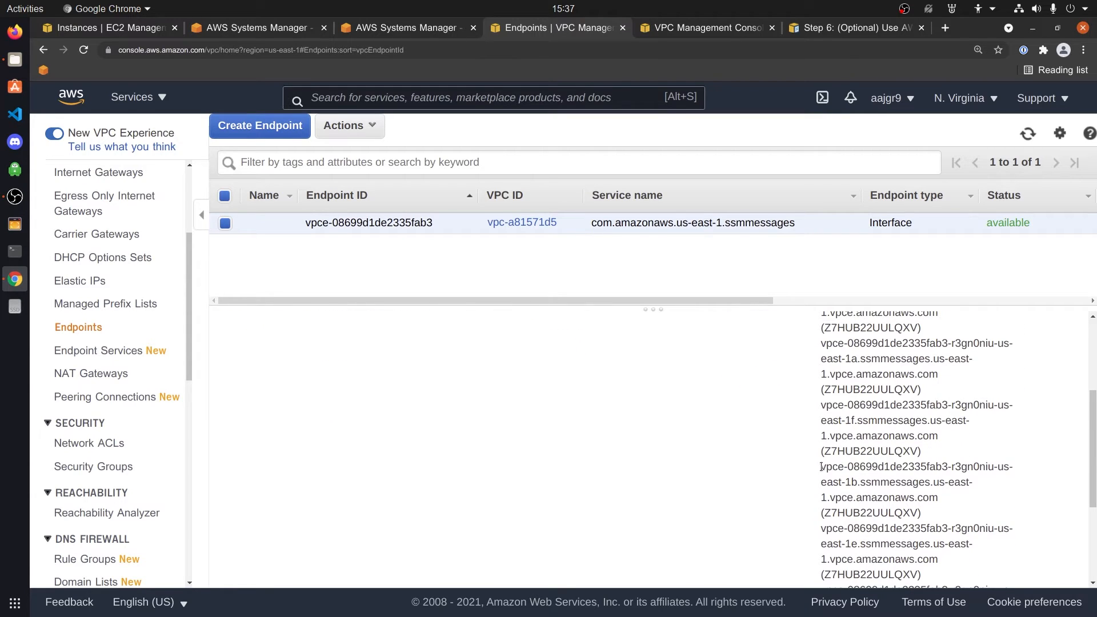
left_click_drag(820, 467, 936, 491)
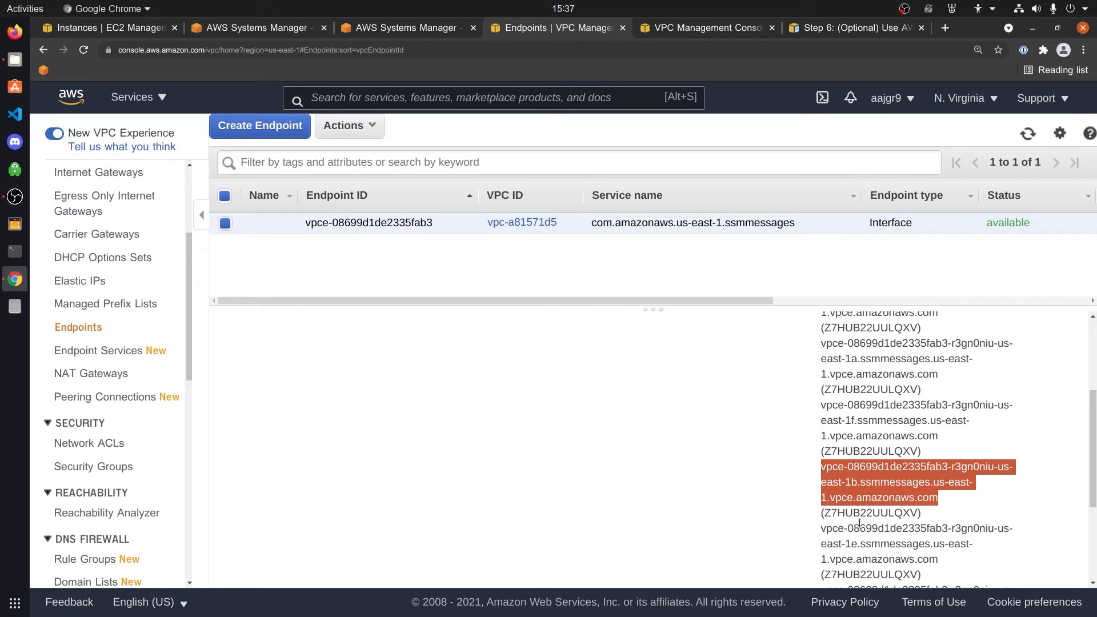
right_click(868, 483)
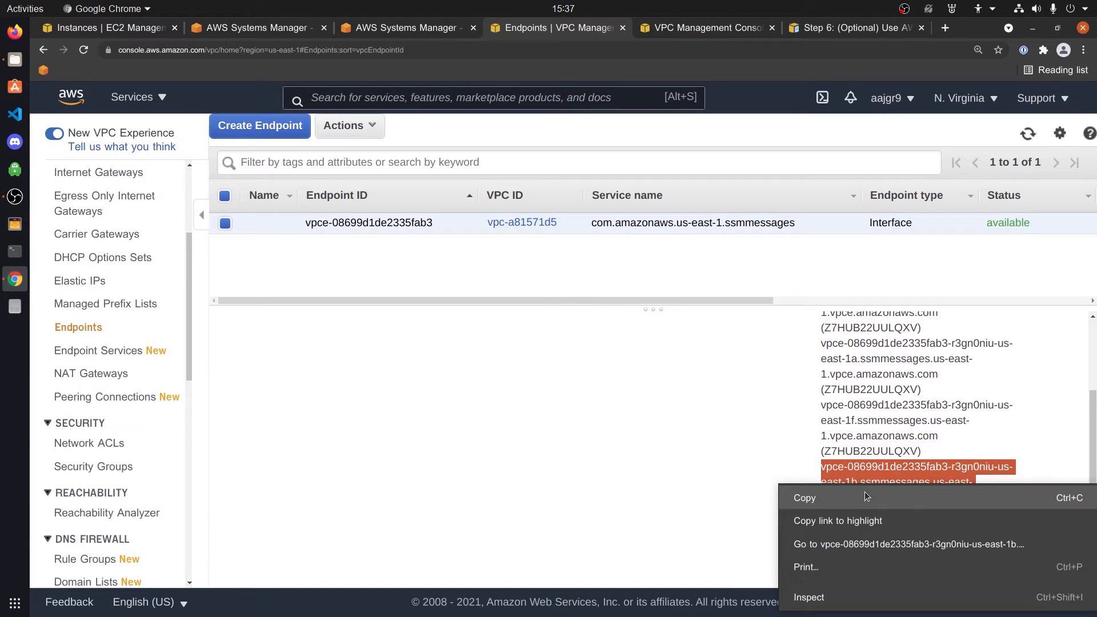
left_click(811, 500)
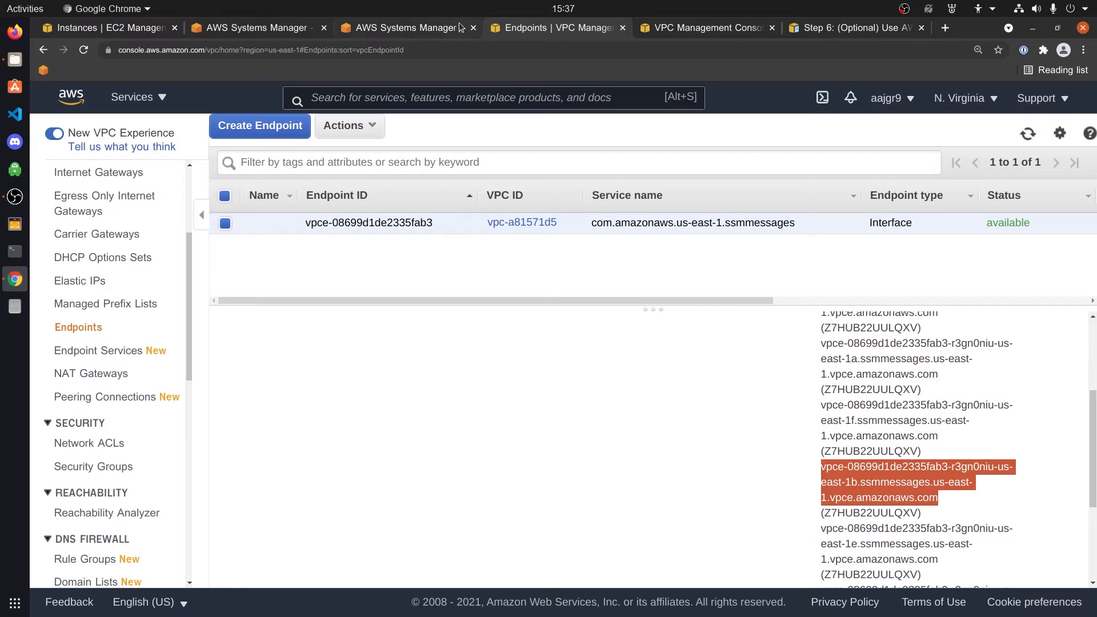
left_click(432, 29)
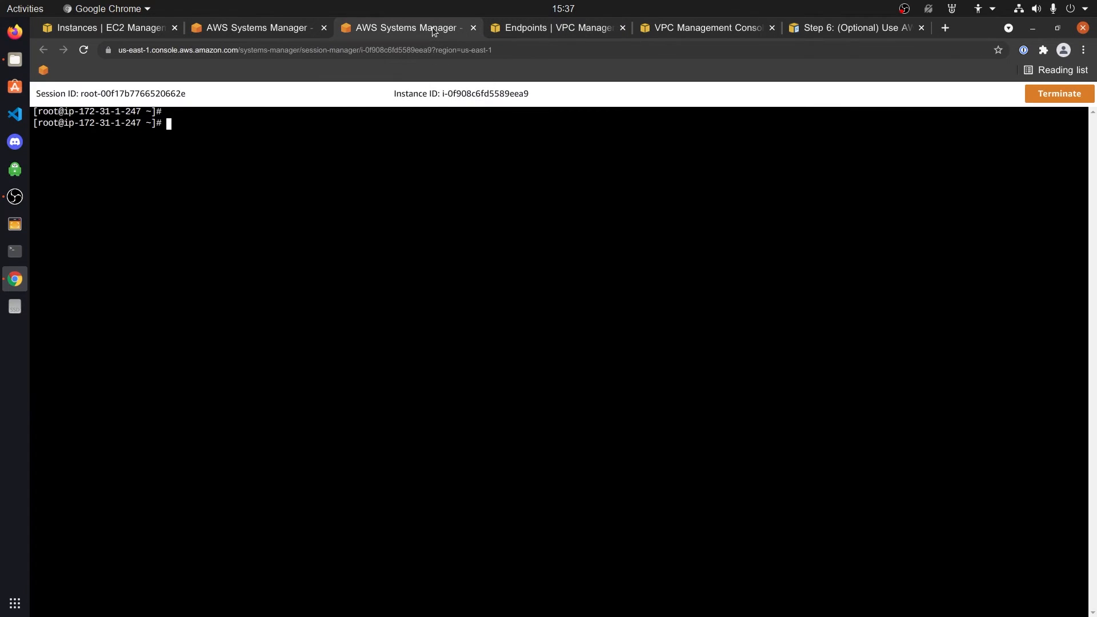
Run nslookup on the pasted endpoint DNS name and check it resolves to 172.31.5.179
type("nslookup")
right_click(275, 142)
left_click(313, 252)
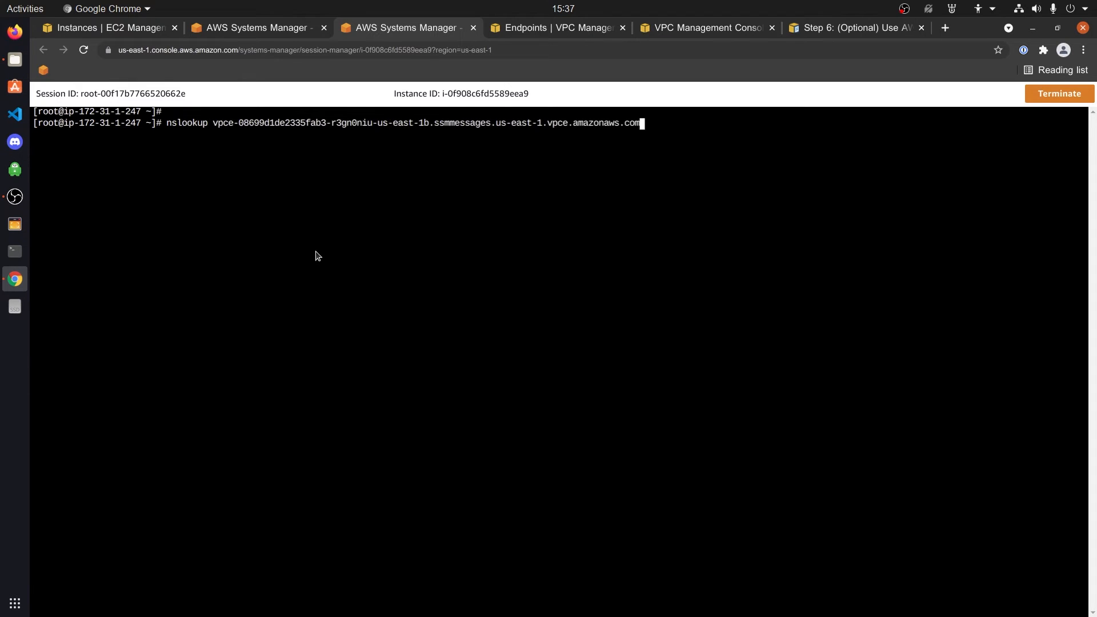
key("Return")
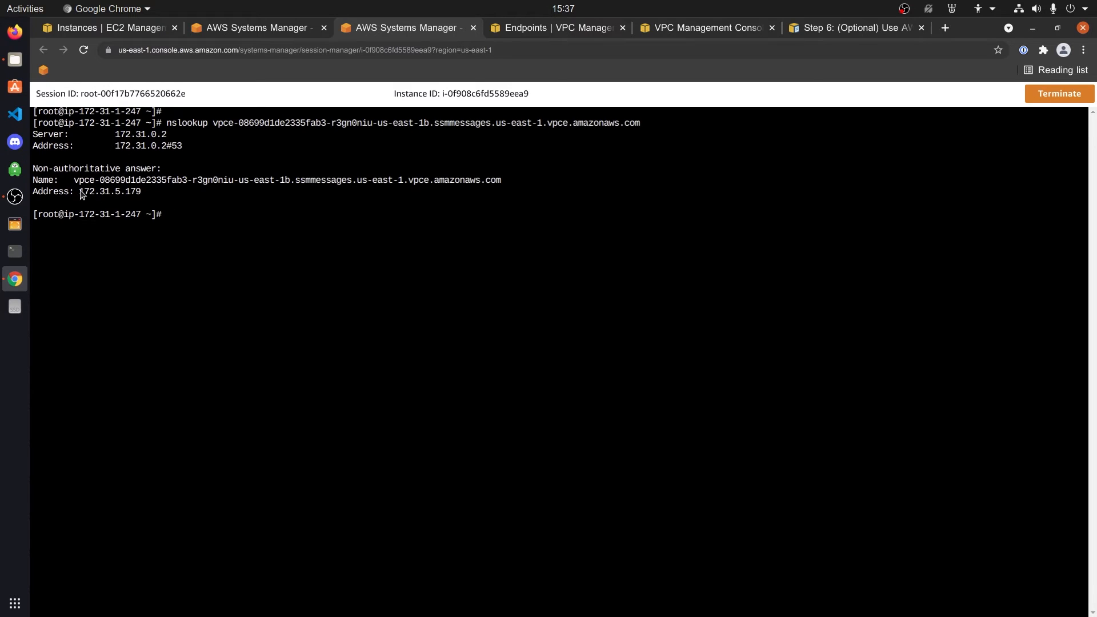
mouse_move(79, 191)
left_mouse_down()
mouse_move(152, 192)
mouse_move(80, 195)
left_mouse_up()
left_click(222, 231)
Run 'nslookup ssmmessages.us-east-1.amazonaws.com' and confirm it returns private 172.31.x.x addresses
type("nslookup ssmmessages.us-e")
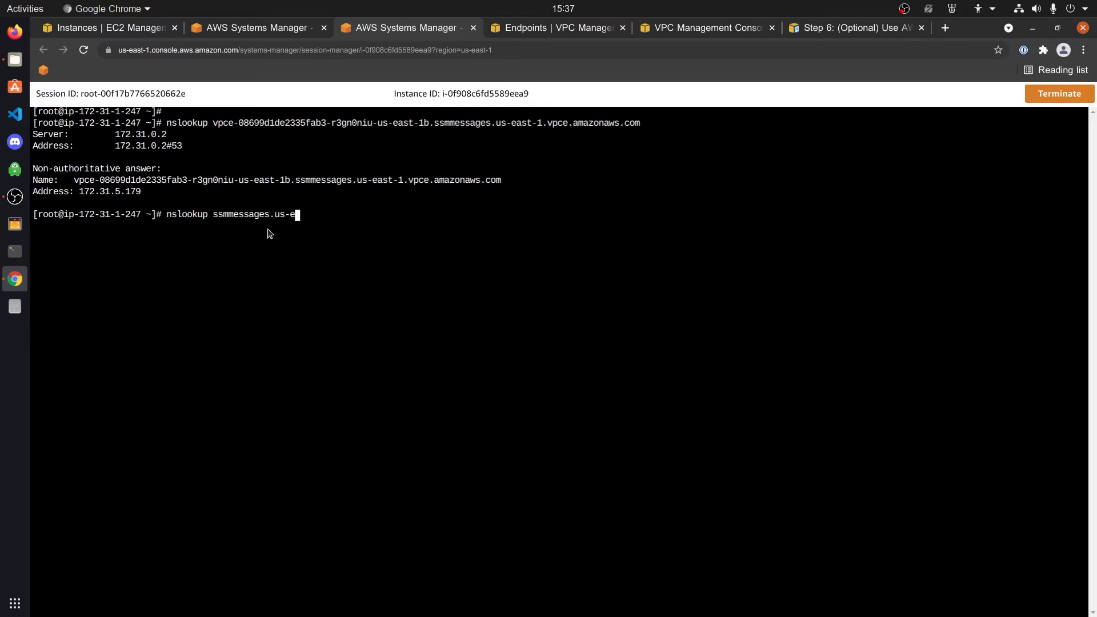
type("ast-1.amazonaws.com")
key("Return")
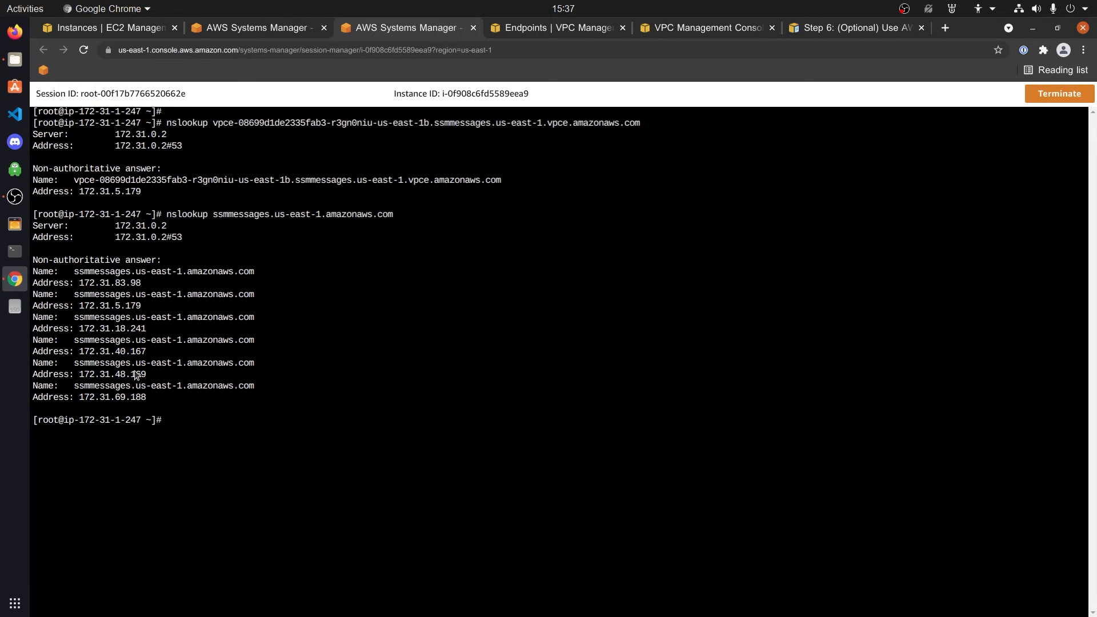
left_click_drag(147, 306, 80, 308)
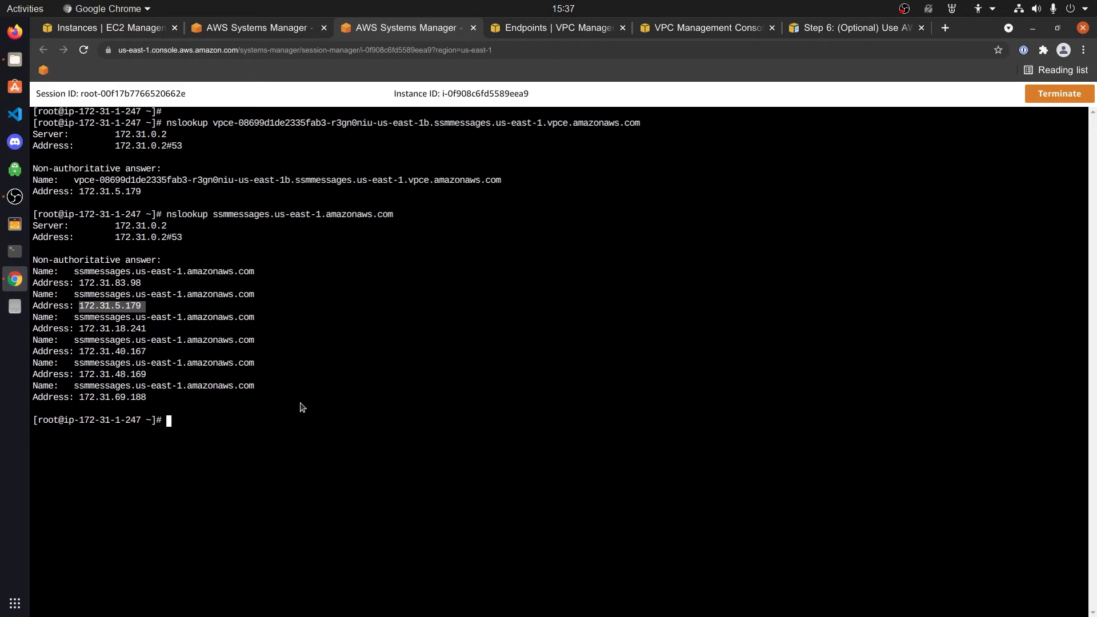
left_click_drag(85, 398, 108, 401)
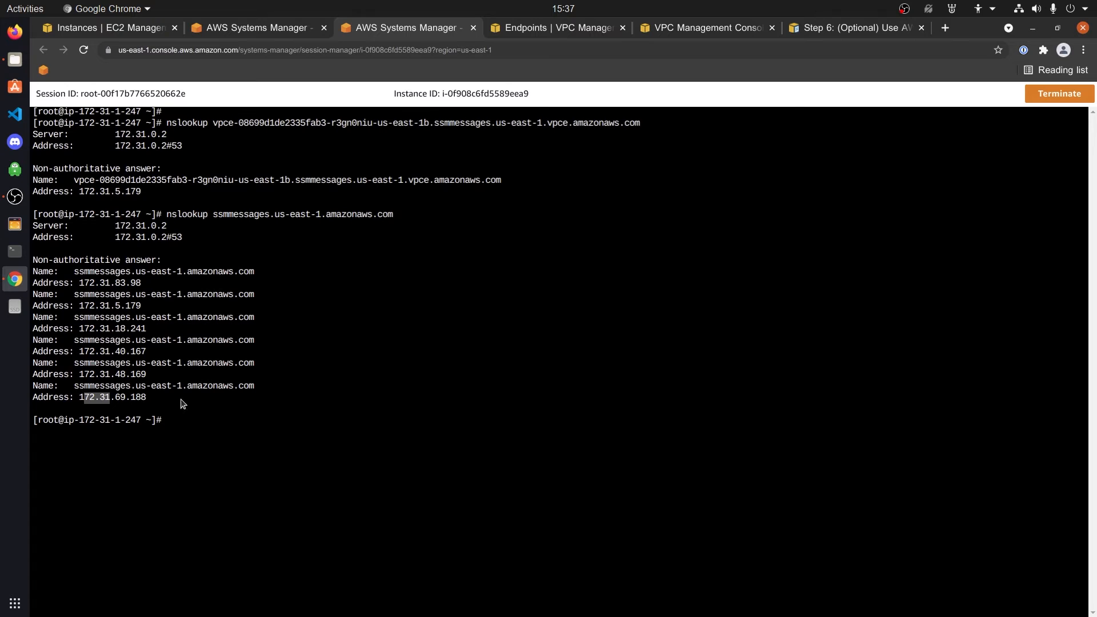
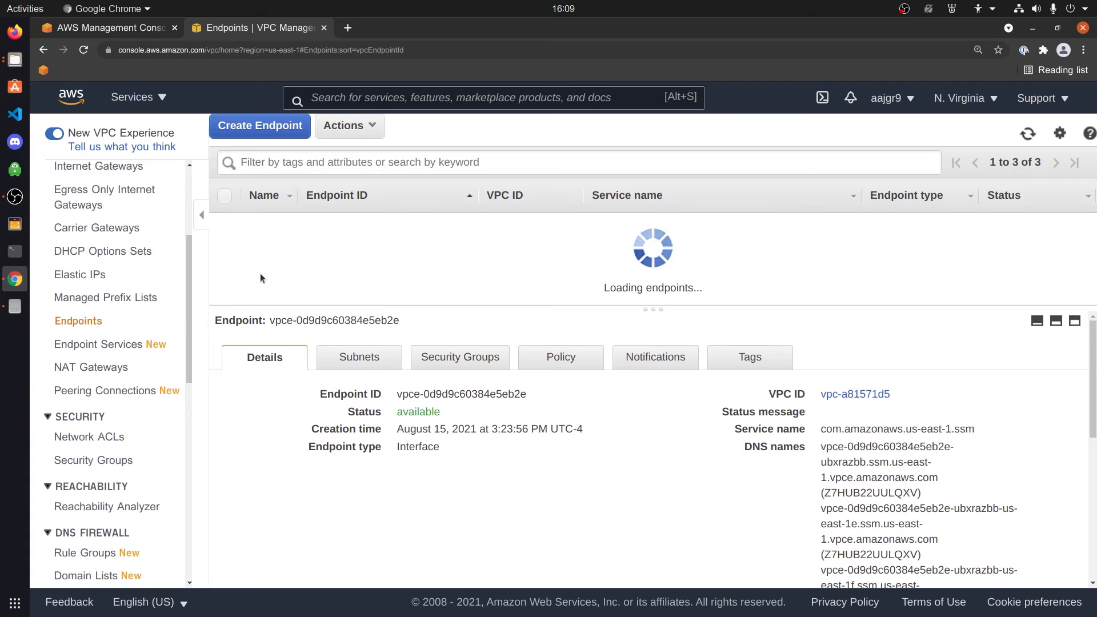
Delete the ec2messages VPC endpoint so it joins the ssm endpoint in deleting
left_click(225, 265)
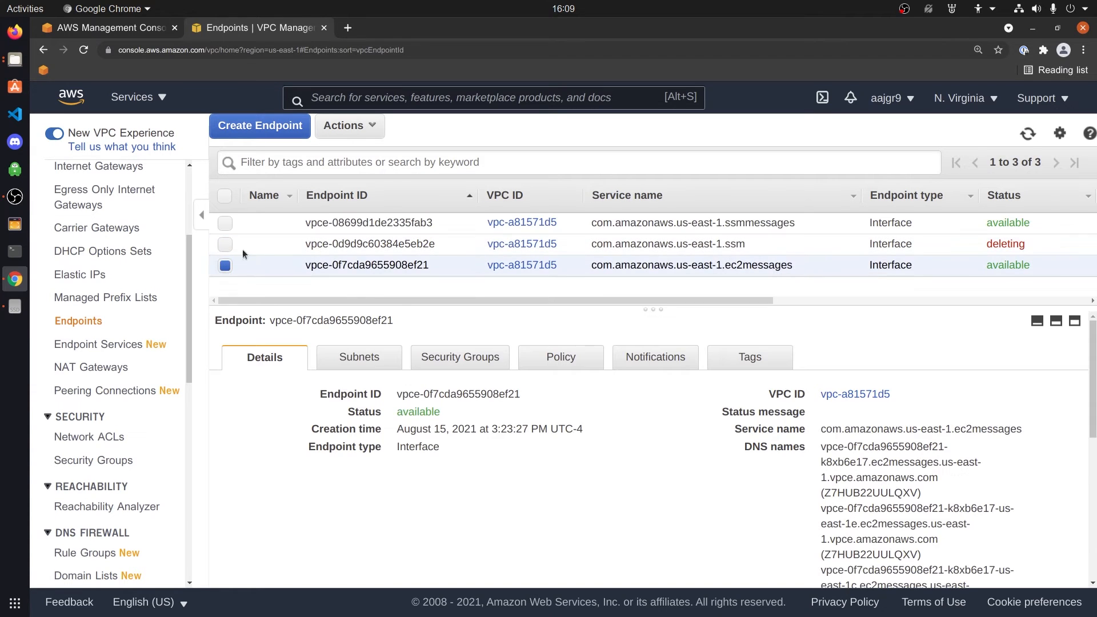
left_click(349, 125)
left_click(343, 208)
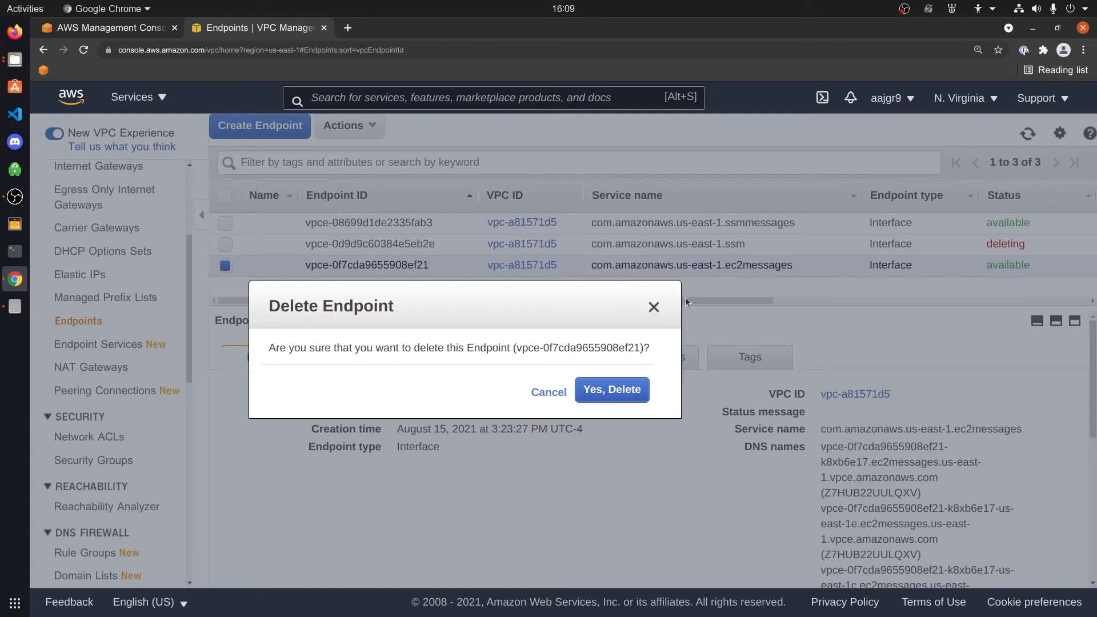
left_click(632, 391)
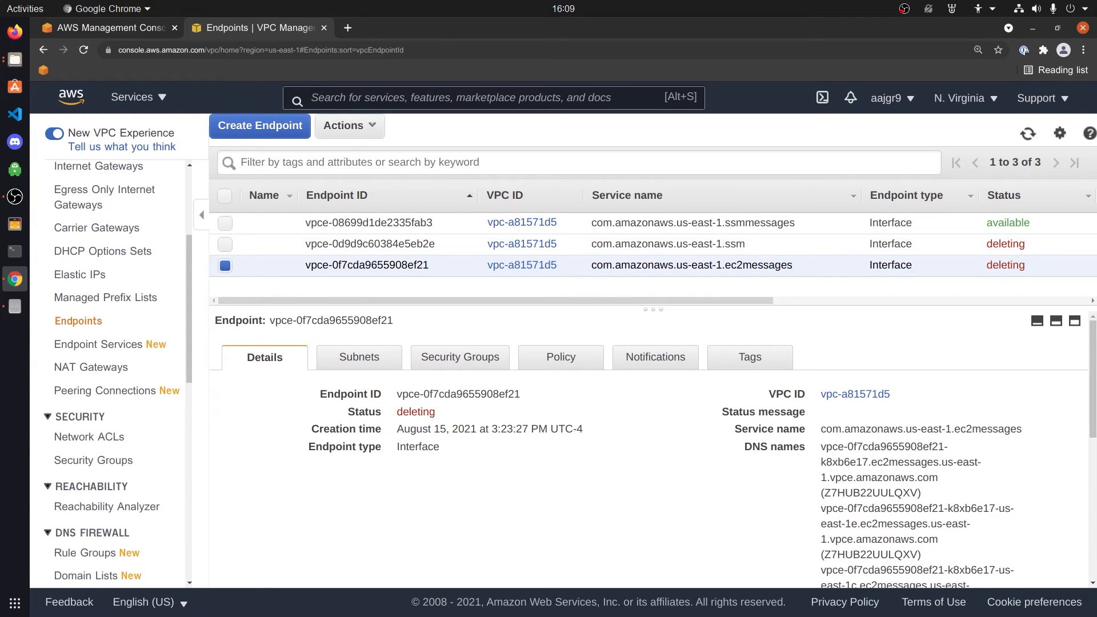
key("alt+Tab")
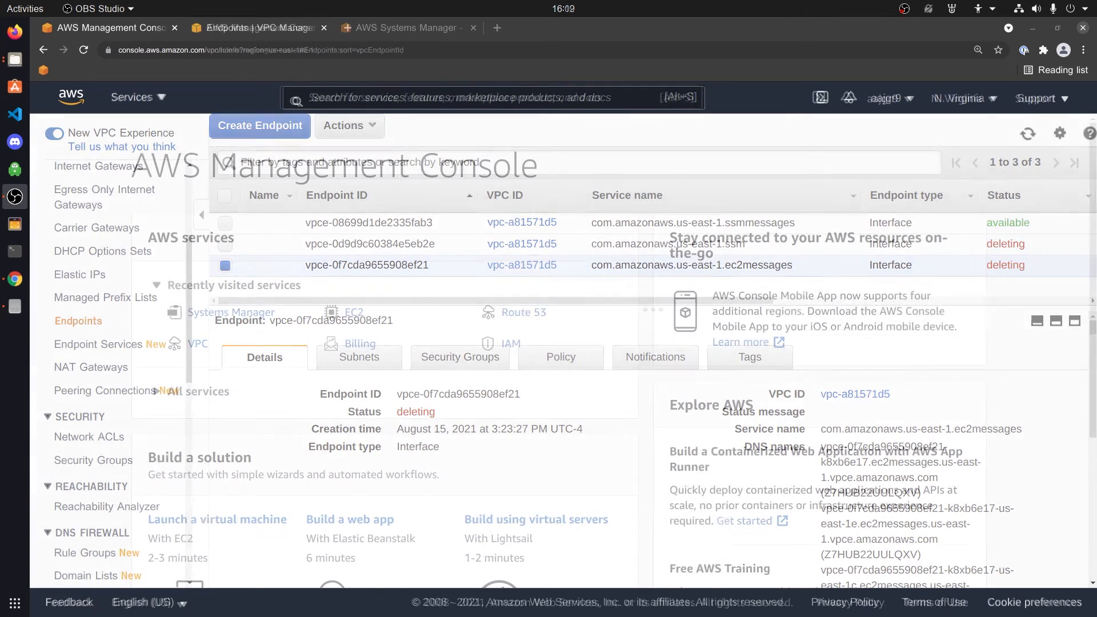
Start a new EC2 instance launch with the default machine image and t2.micro type
key("alt+Tab")
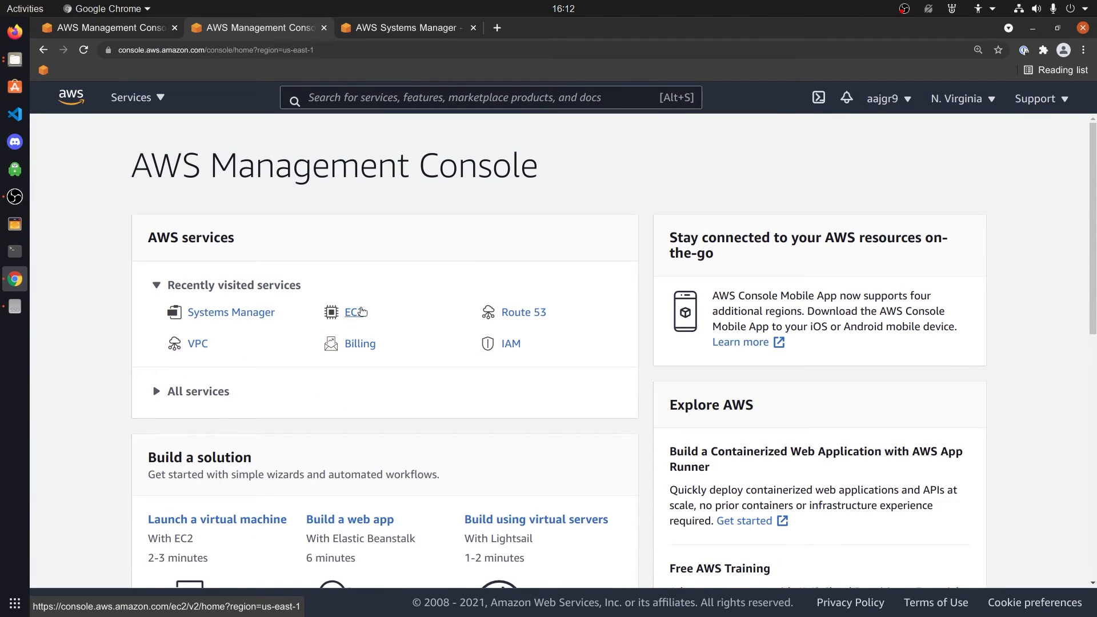
left_click(361, 311)
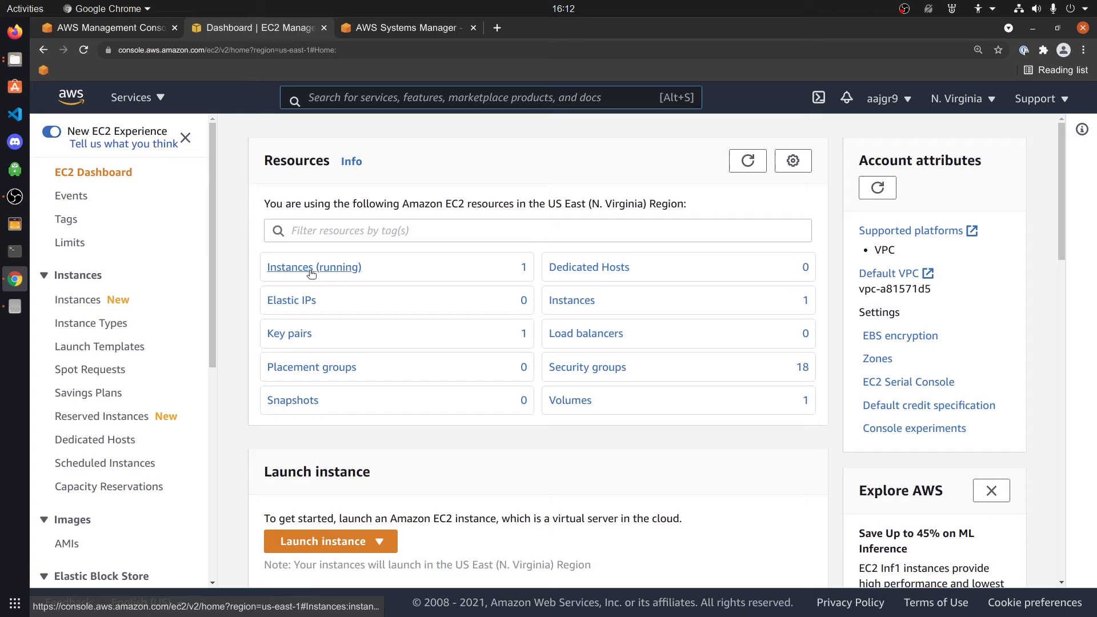
left_click(311, 269)
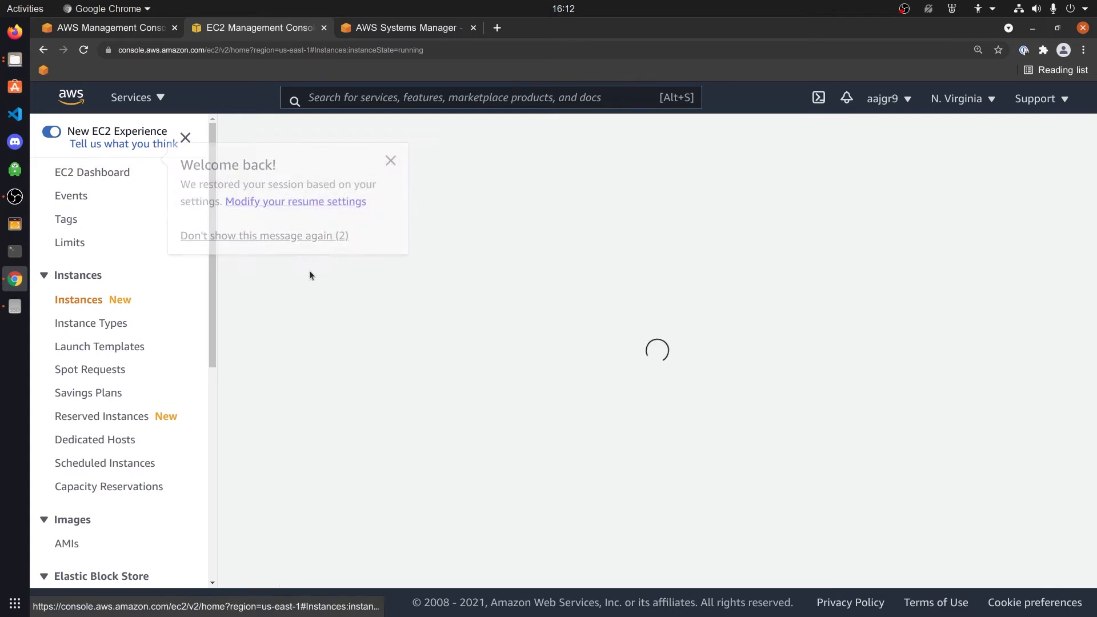
left_click(939, 136)
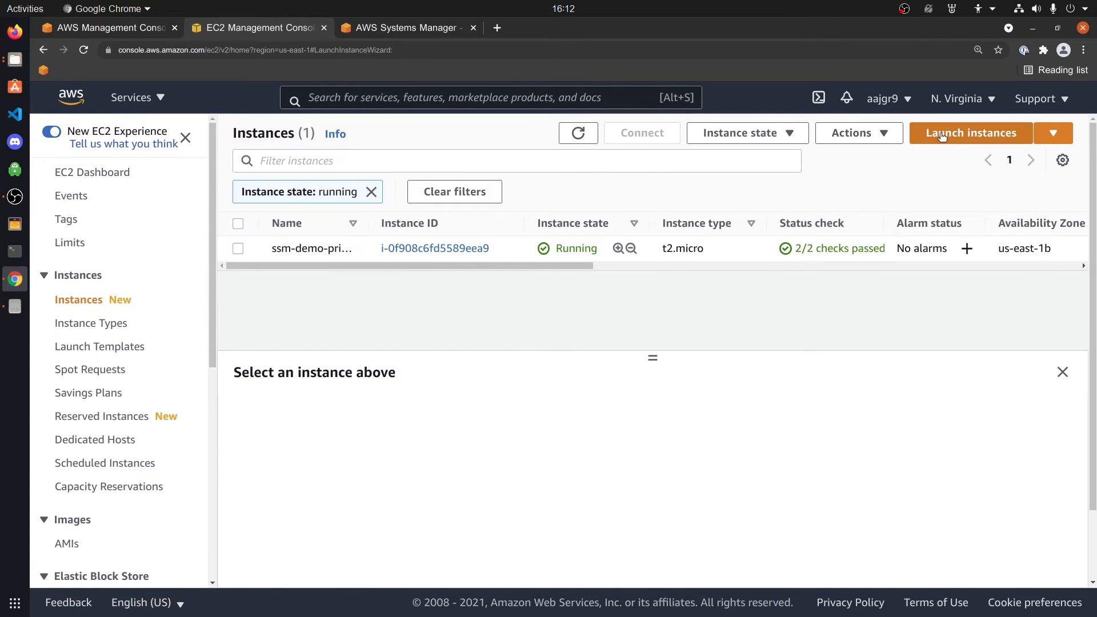
left_click(994, 326)
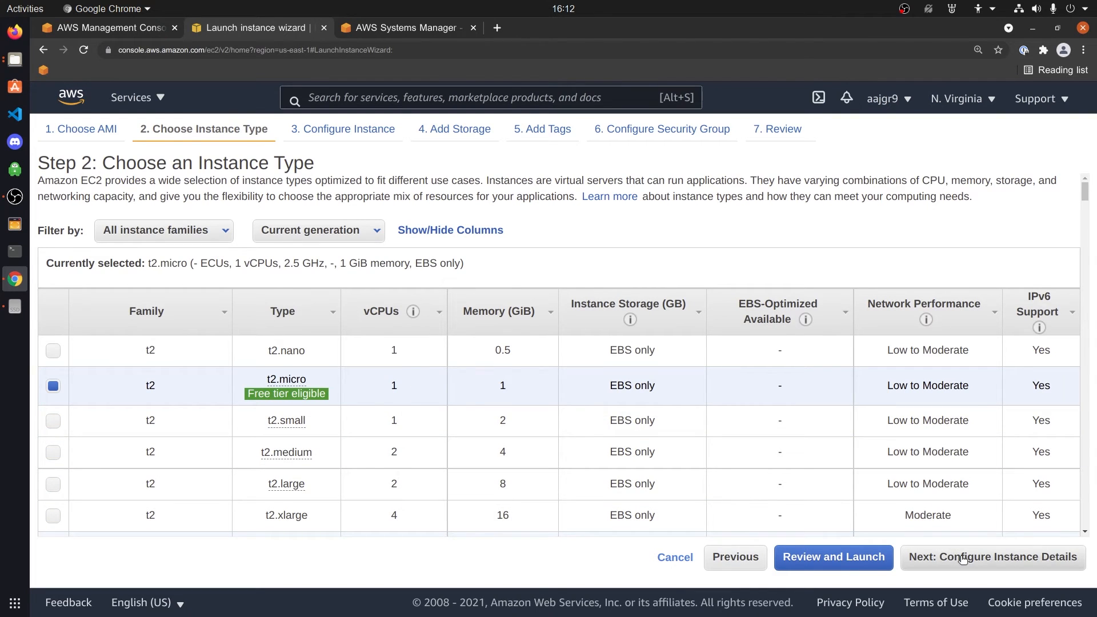
left_click(962, 558)
Disable auto-assigned public IP and attach the ssm IAM role, keeping default storage
left_click(423, 353)
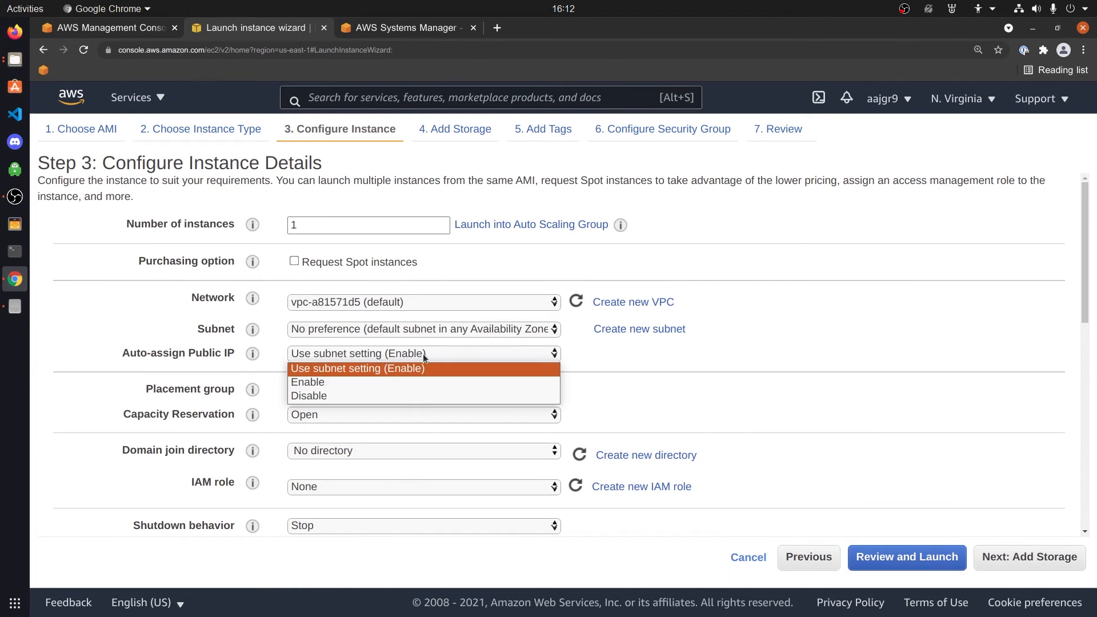
left_click(339, 396)
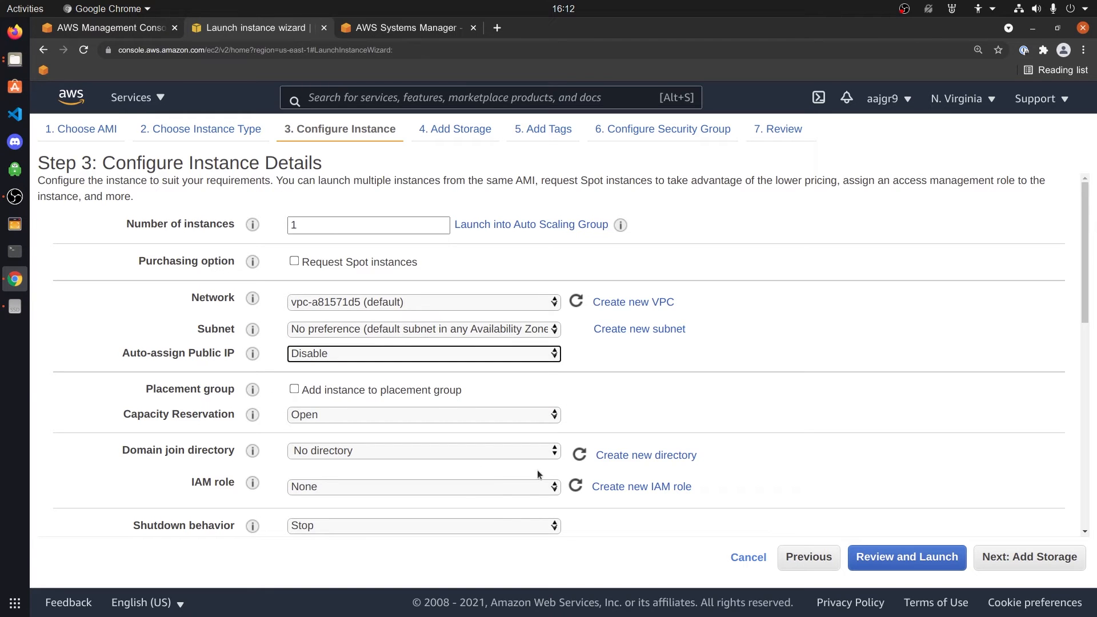
left_click(456, 487)
left_click(395, 511)
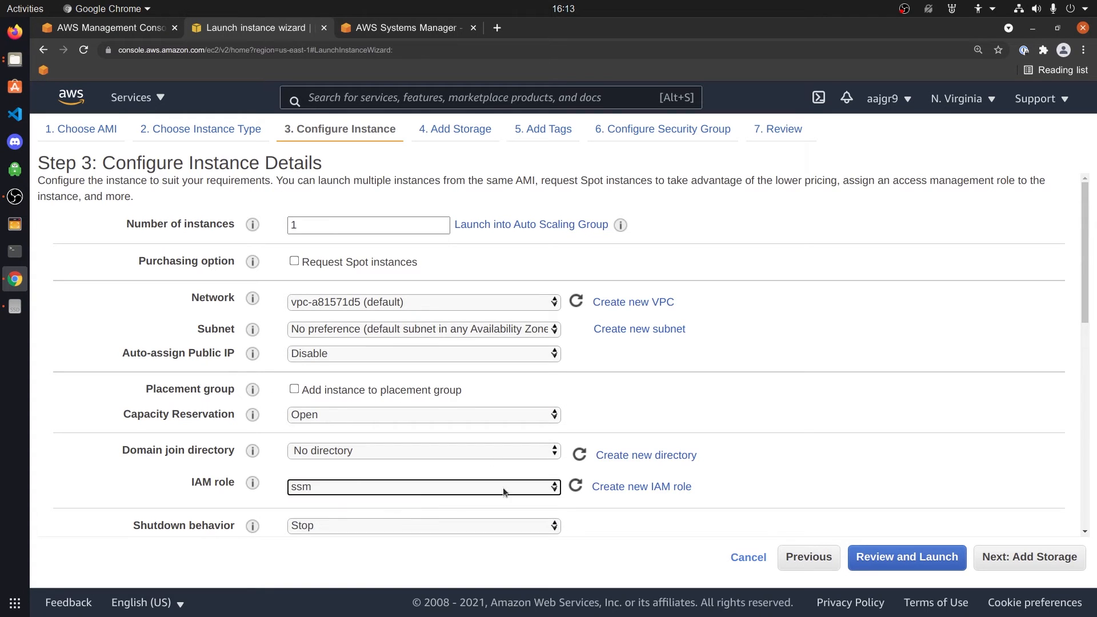
scroll(710, 471, "down", 5)
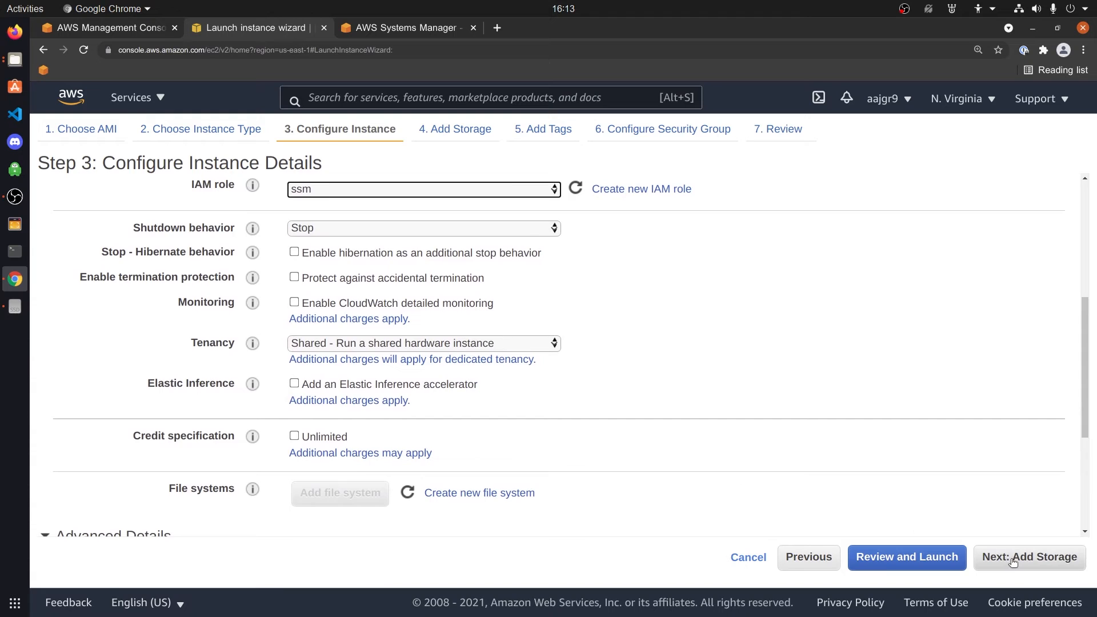
left_click(1008, 557)
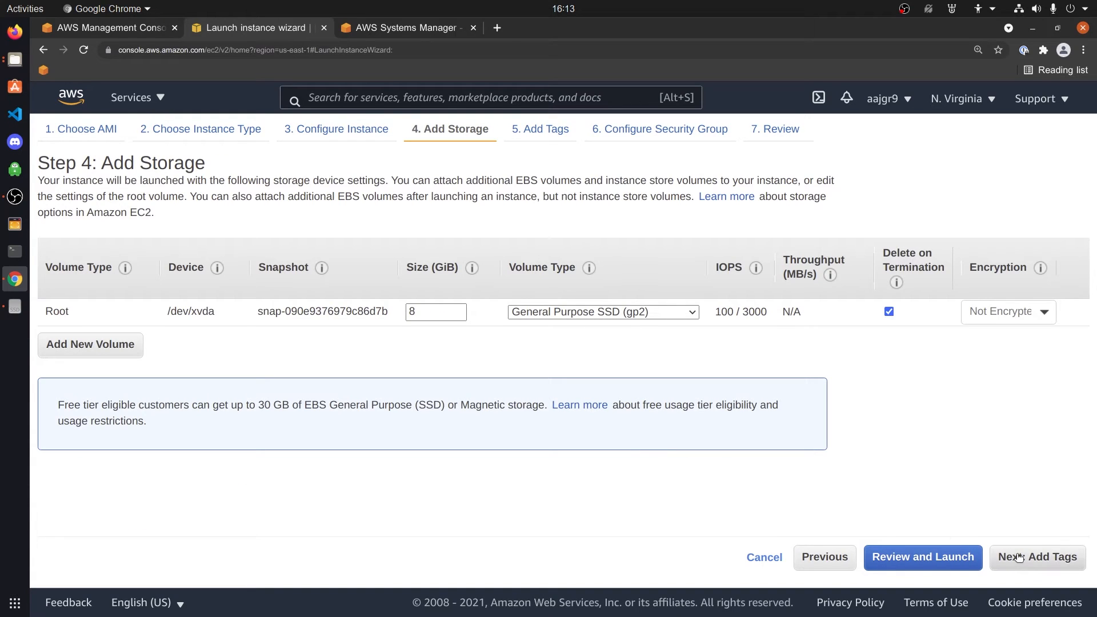
left_click(1037, 557)
Add a Name tag with value ssm-demo-privatelink-test-troubleshooting
left_click(63, 392)
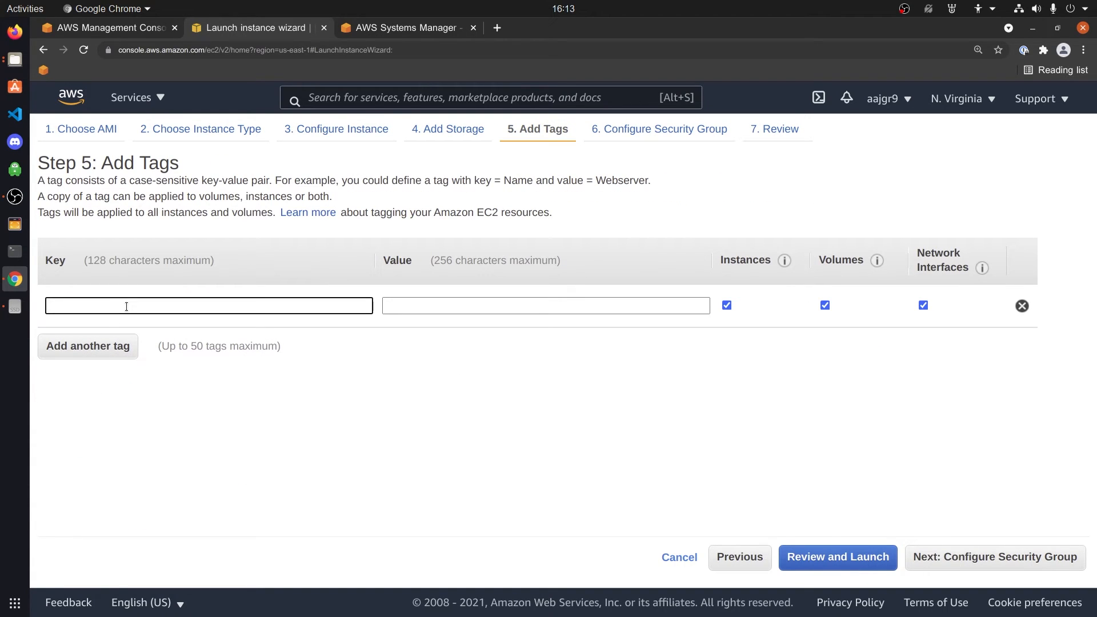
type("Name")
key("Tab")
type("ssm")
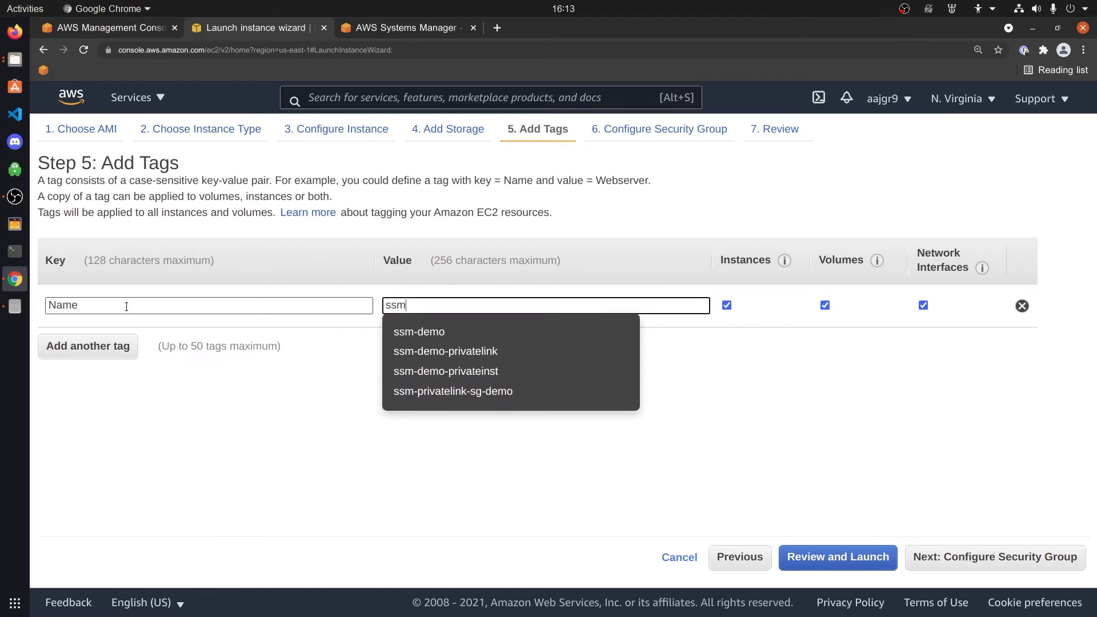
type("-dem")
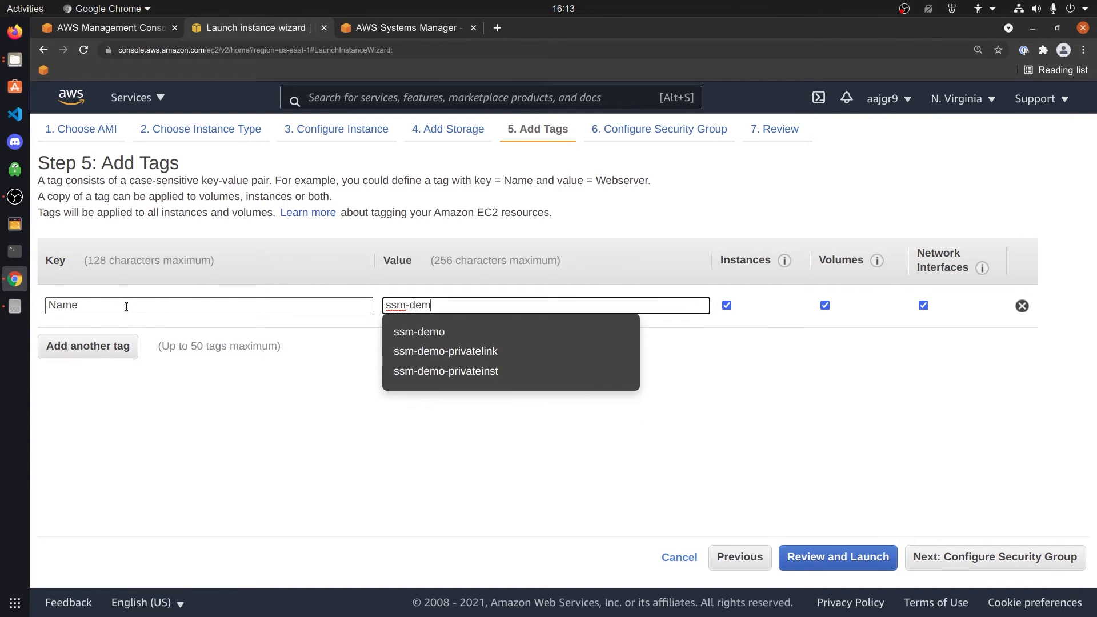
type("o-privat")
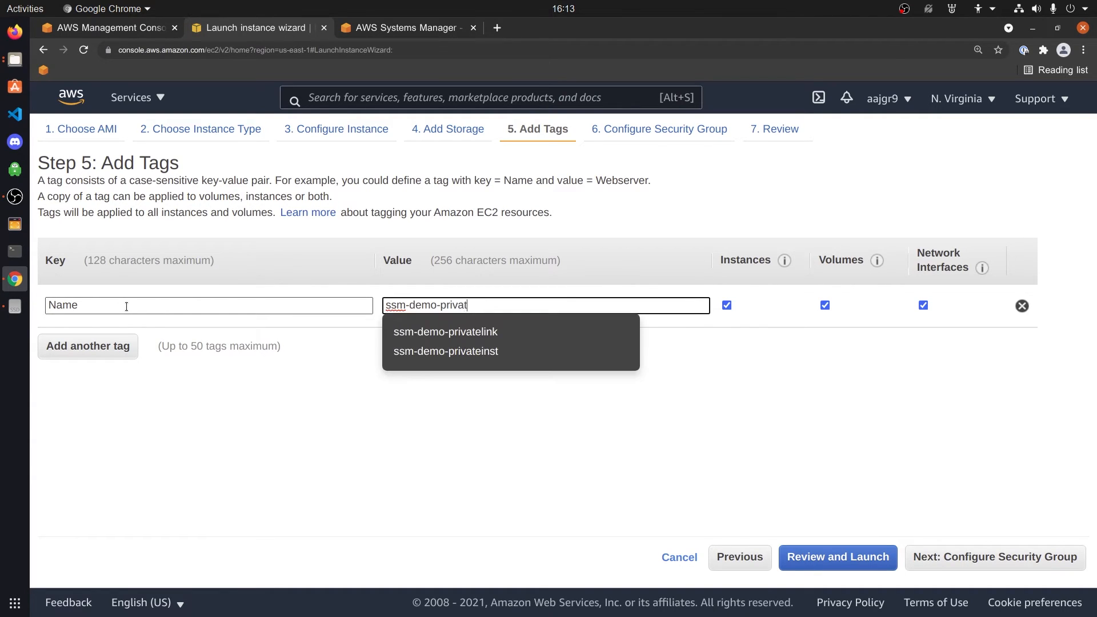
type("elink-test-t")
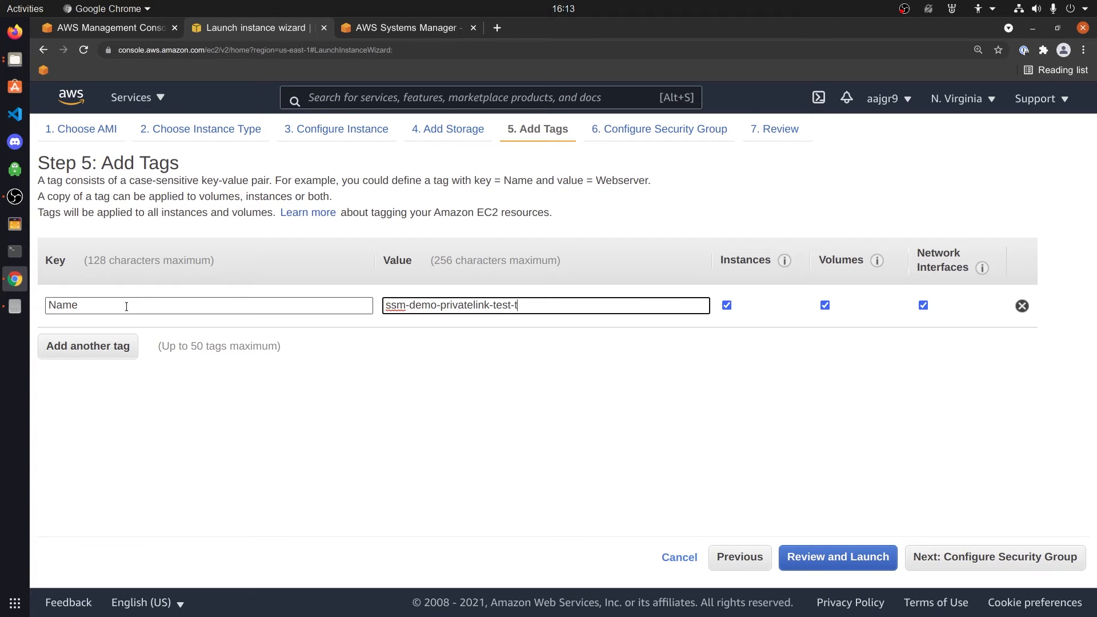
type("roubleshooting")
Remove the SSH rule from the new security group and launch the instance
left_click(950, 556)
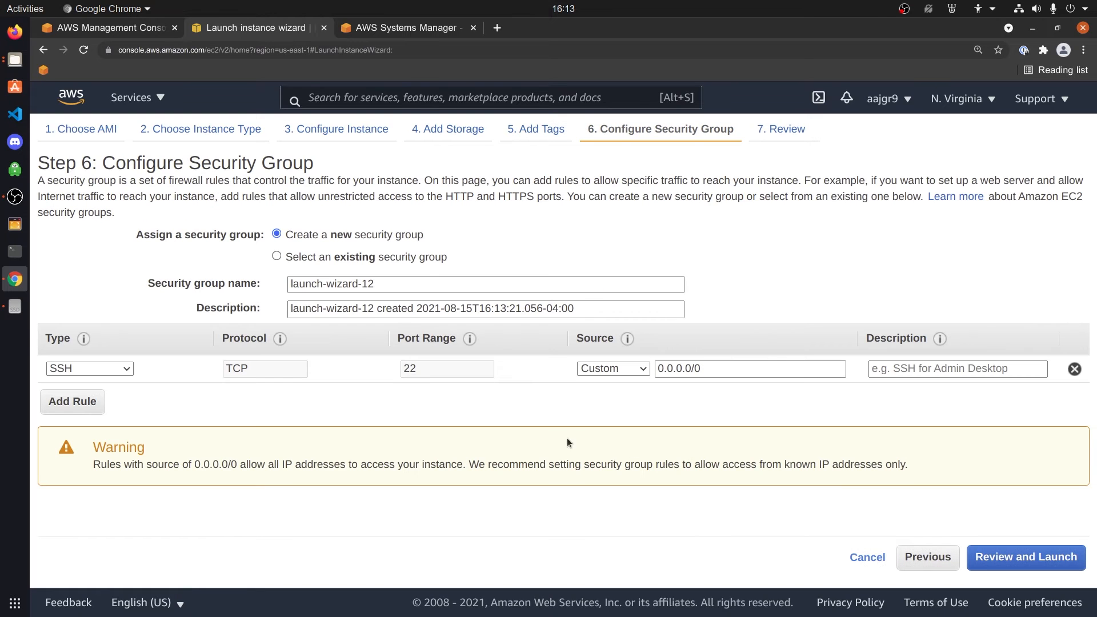
left_click(1074, 368)
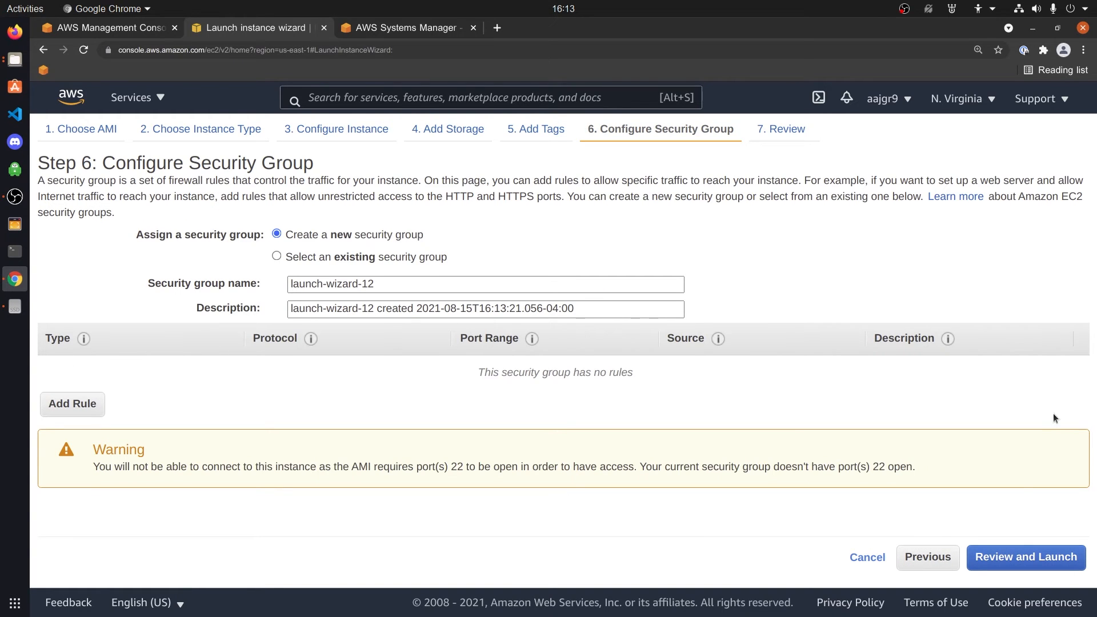
left_click(1013, 557)
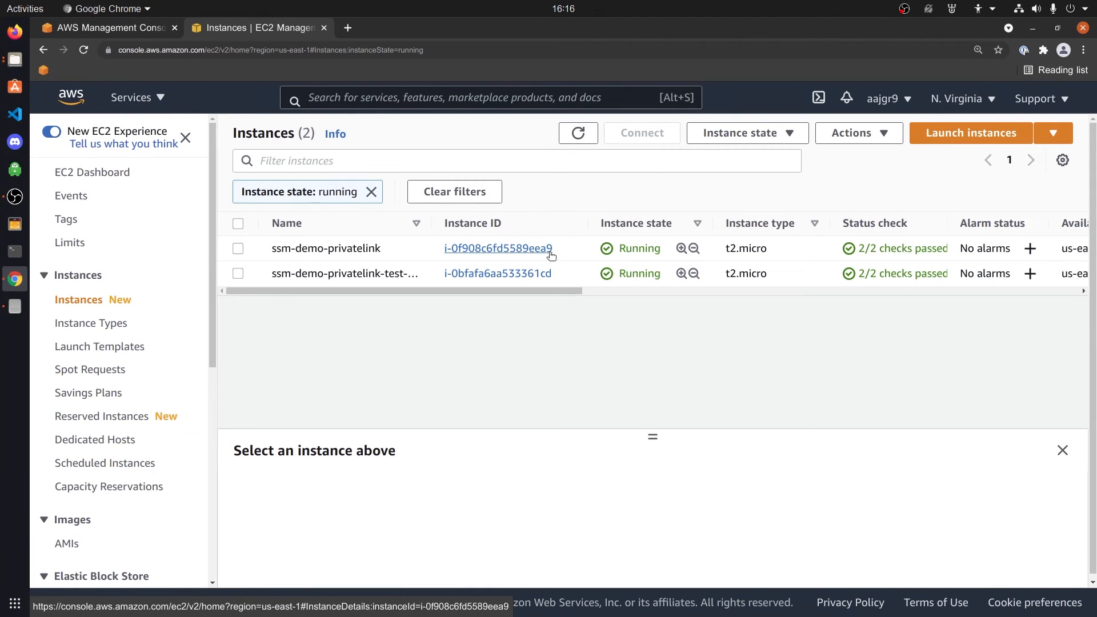
Open Session Manager's Start session page and refresh targets, finding only ssm-demo-privatelink listed
left_click(70, 99)
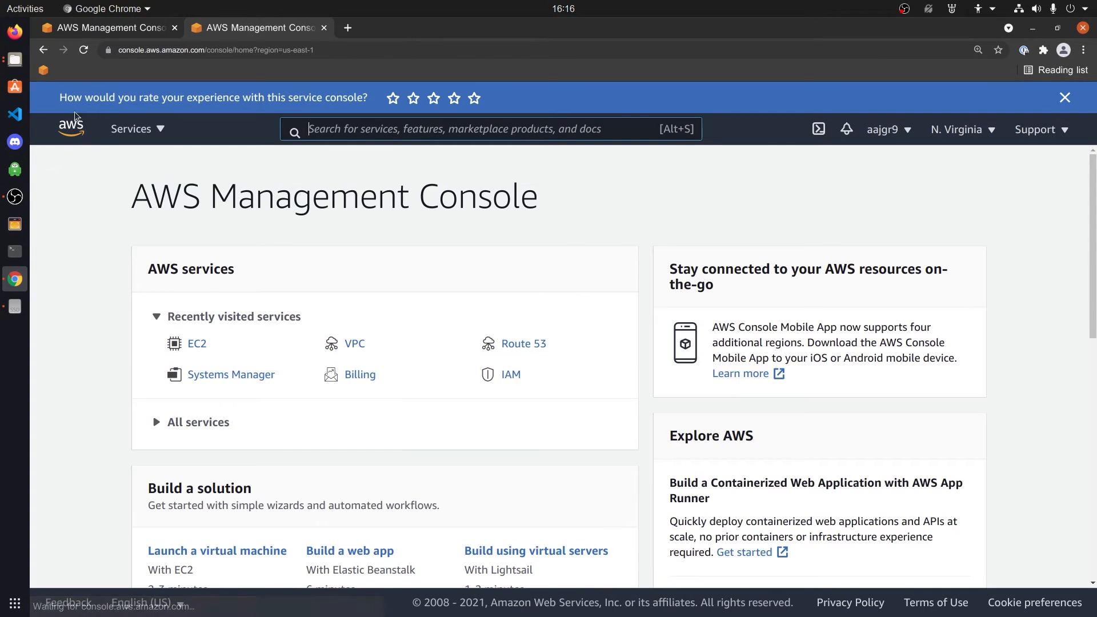
left_click(213, 375)
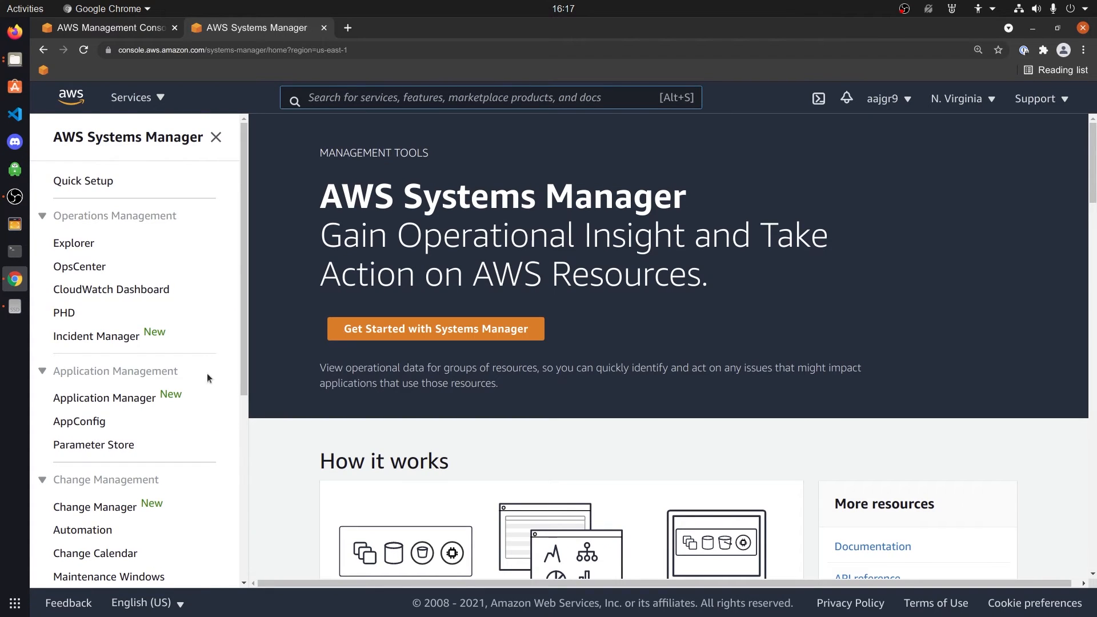
scroll(151, 443, "down", 5)
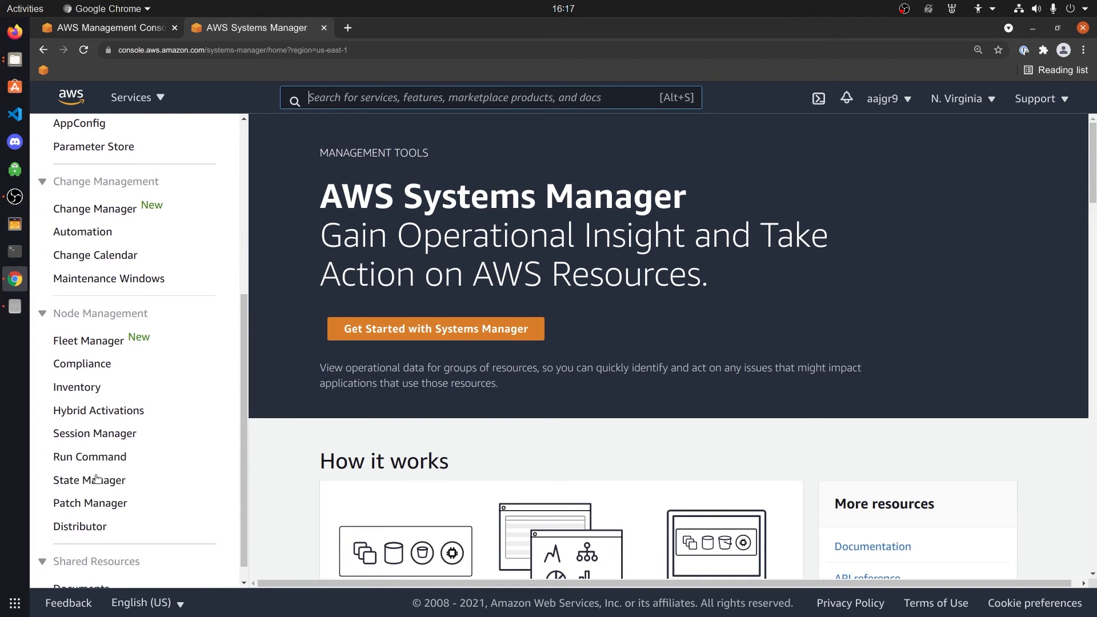
left_click(82, 433)
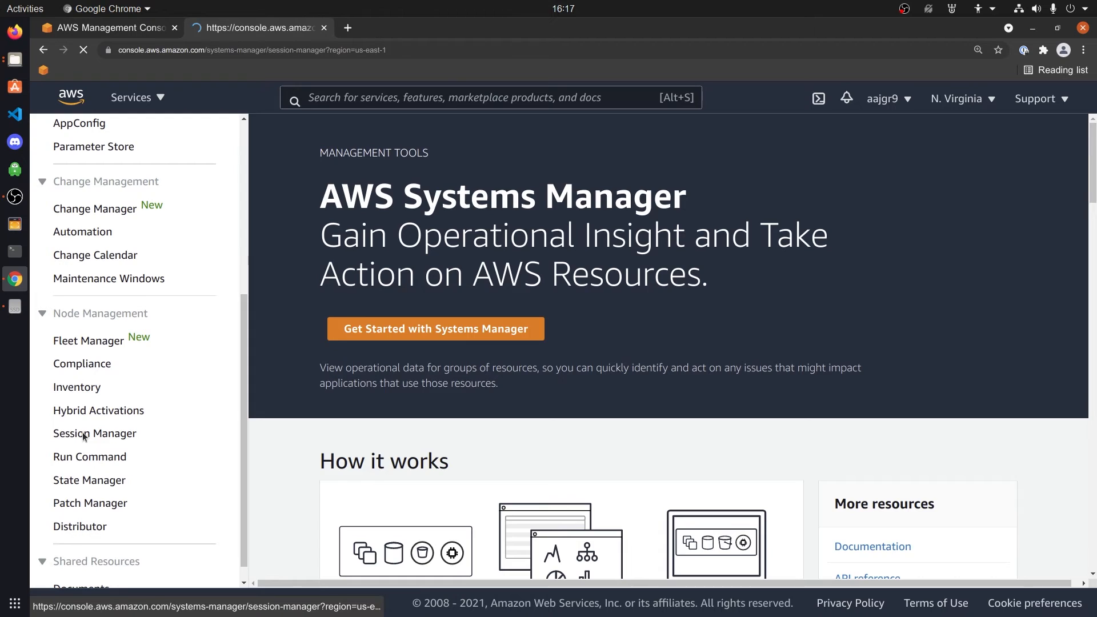
left_click(1005, 247)
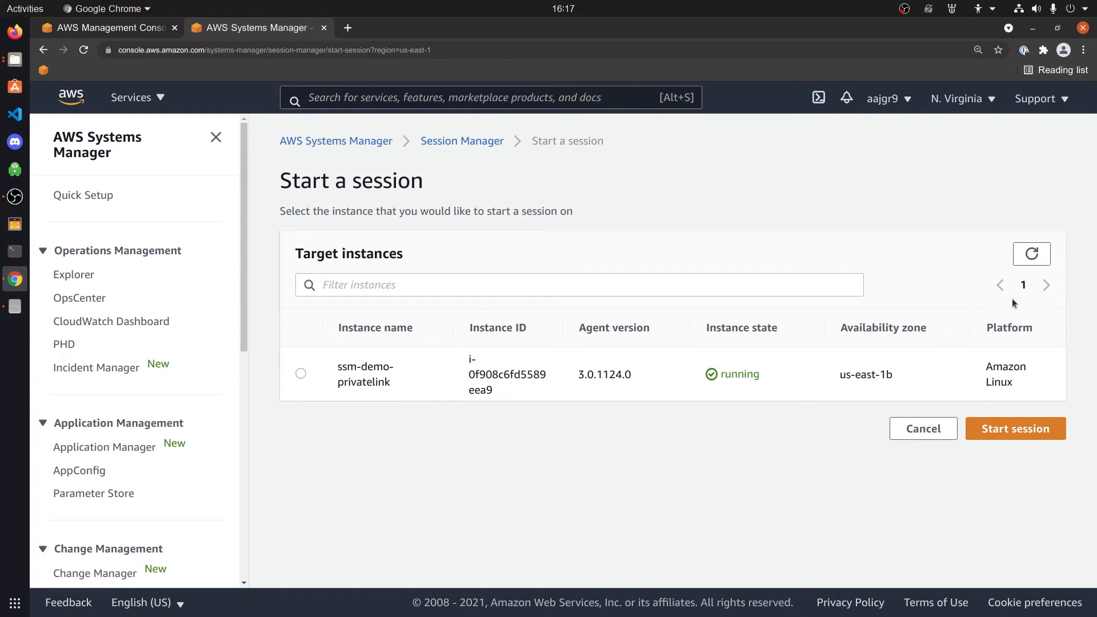
left_click(1035, 255)
left_click(1036, 255)
left_click(1030, 254)
left_click(1031, 253)
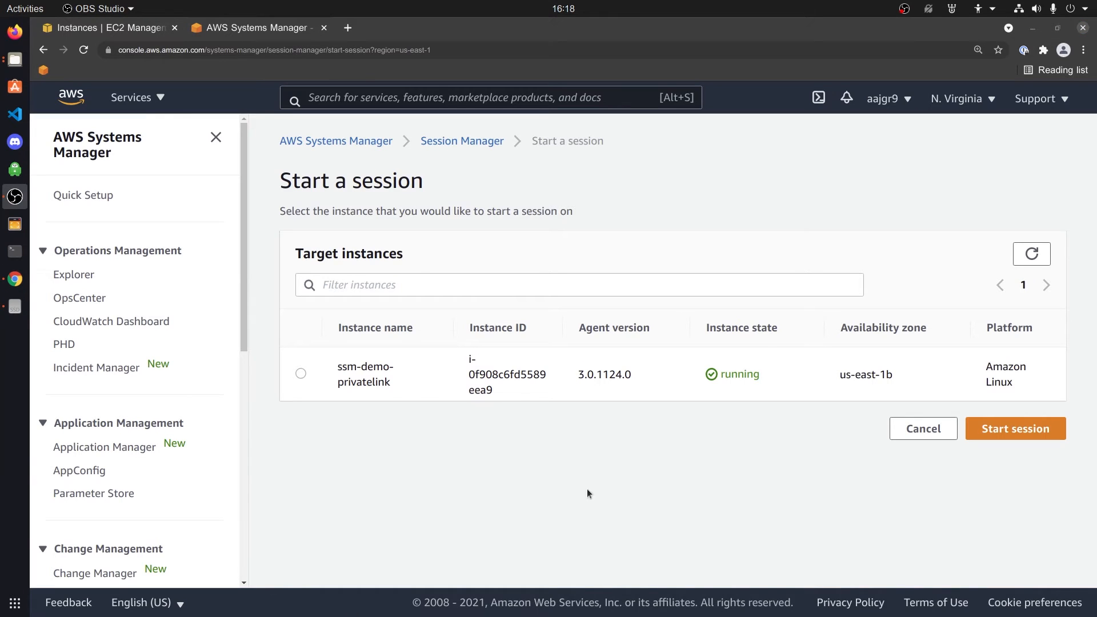
Open the console in a new tab and go to the VPC Endpoints list
right_click(69, 101)
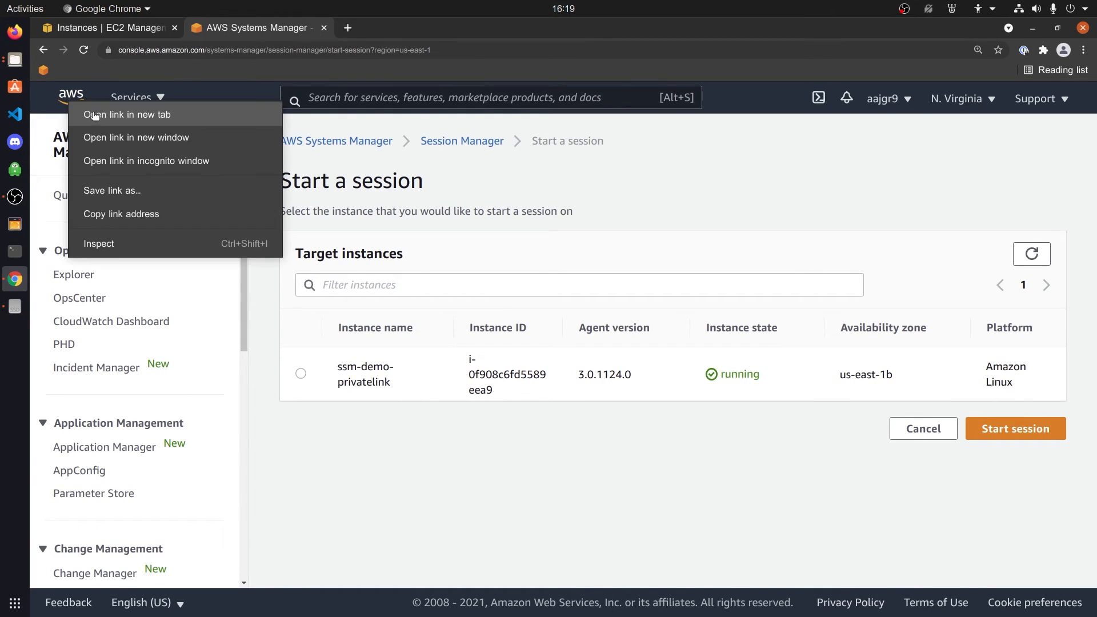
left_click(92, 112)
left_click(379, 28)
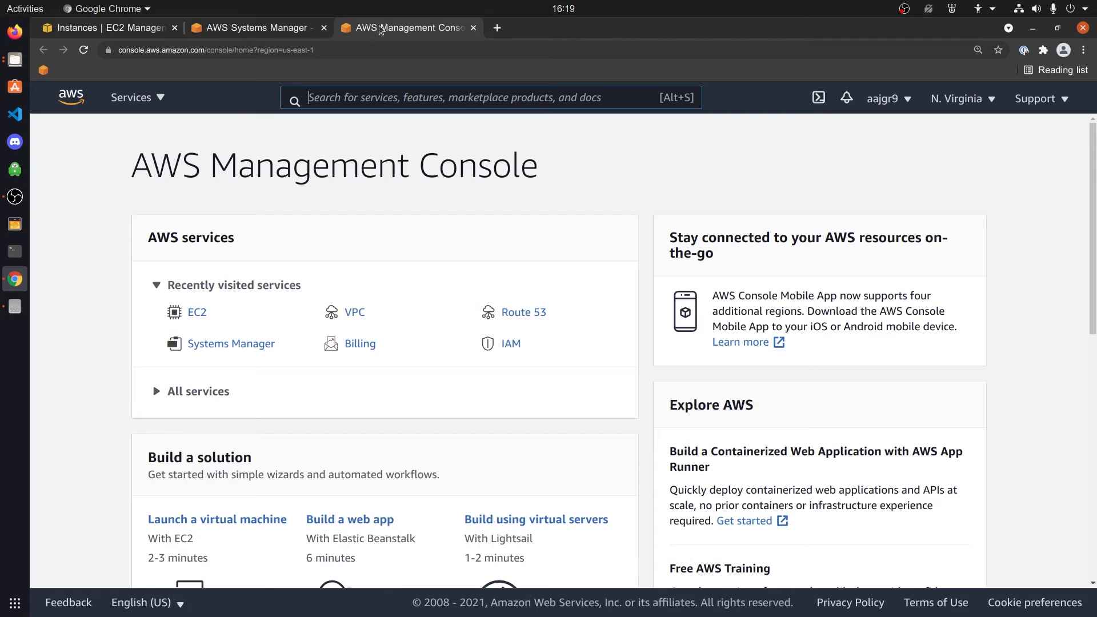
left_click(355, 311)
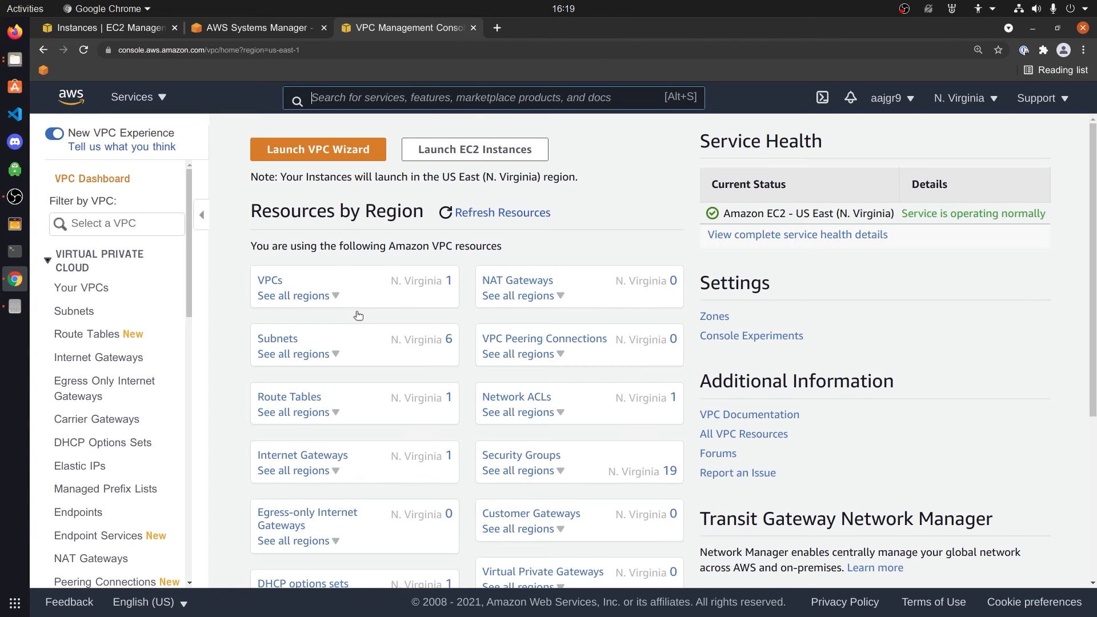
left_click(69, 512)
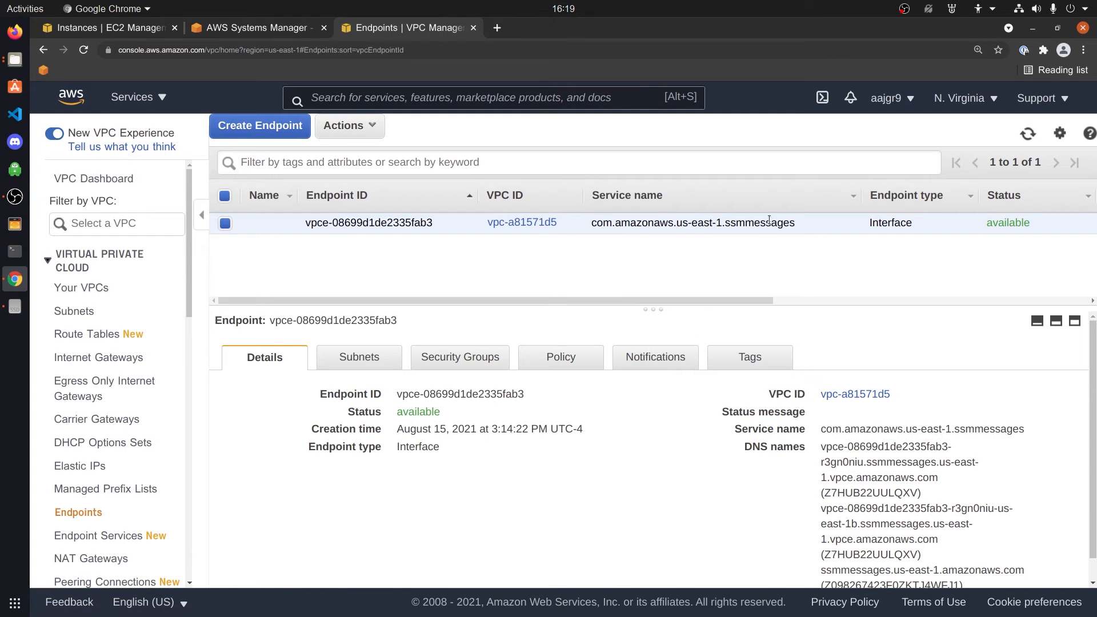
left_click_drag(729, 225, 777, 227)
left_click(761, 263)
Start a new endpoint and select the com.amazonaws.us-east-1.ssm service
left_click(264, 138)
left_click(371, 424)
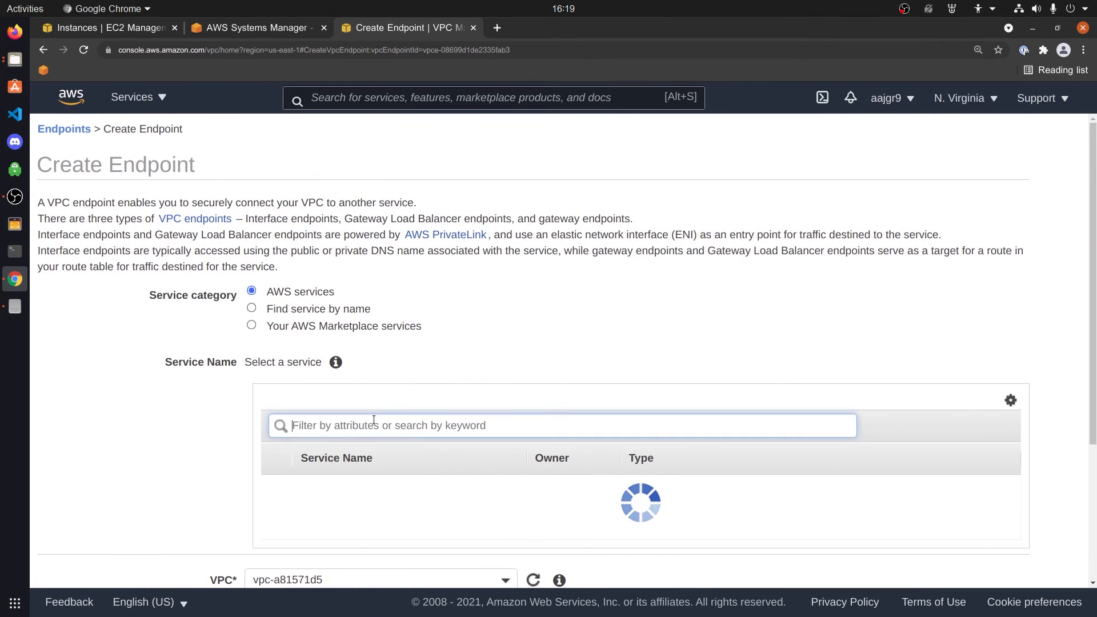
type("s")
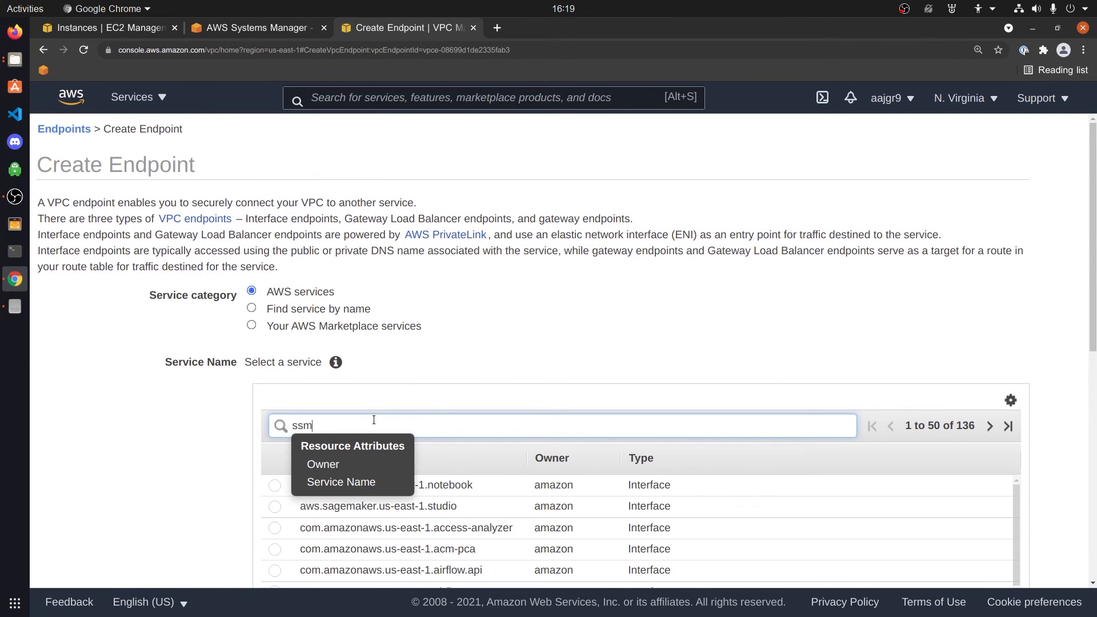
type("sm")
key("Return")
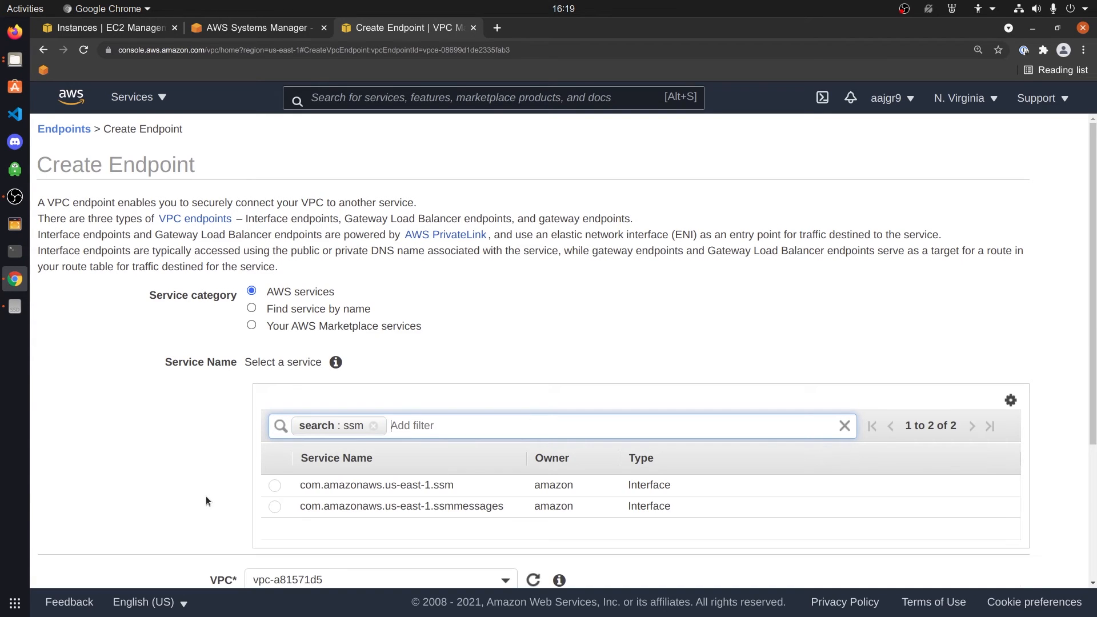
left_click(274, 485)
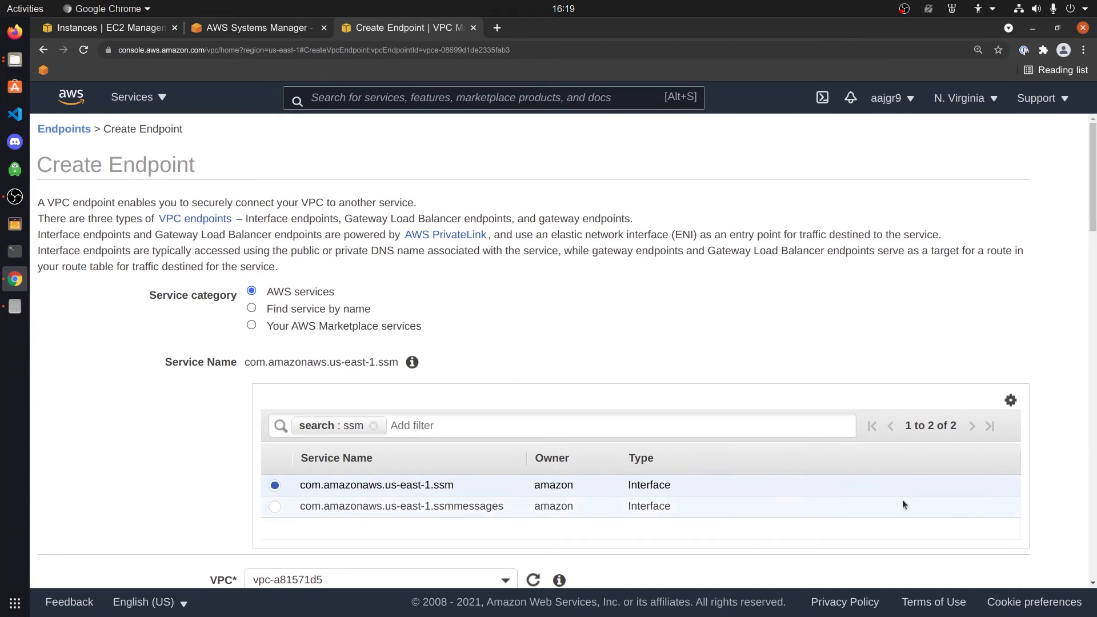
scroll(902, 505, "down", 5)
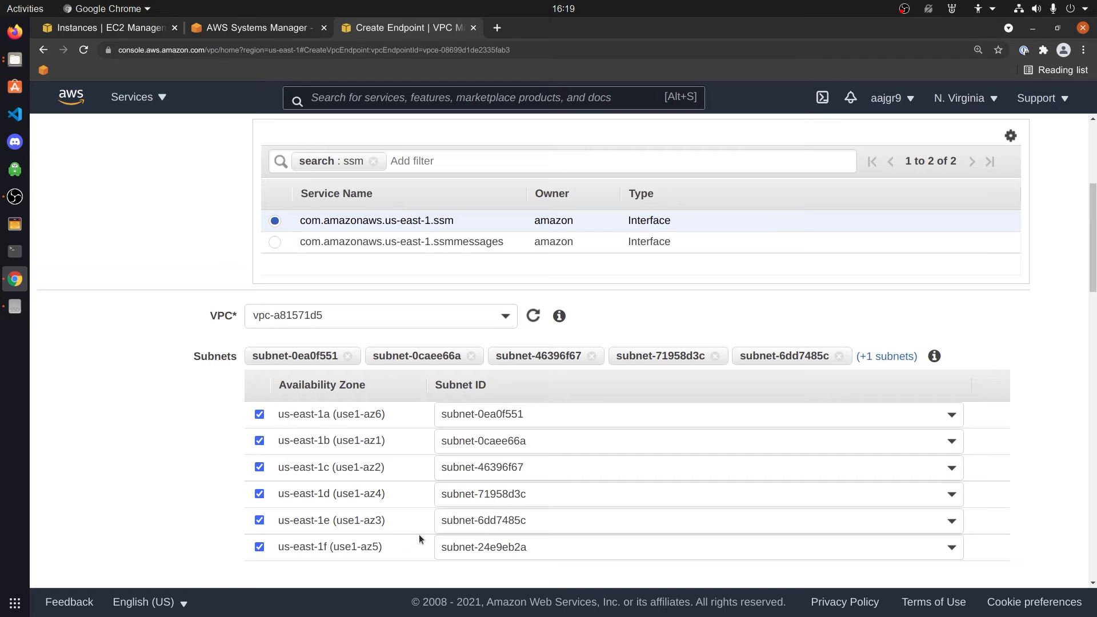
scroll(419, 533, "down", 2)
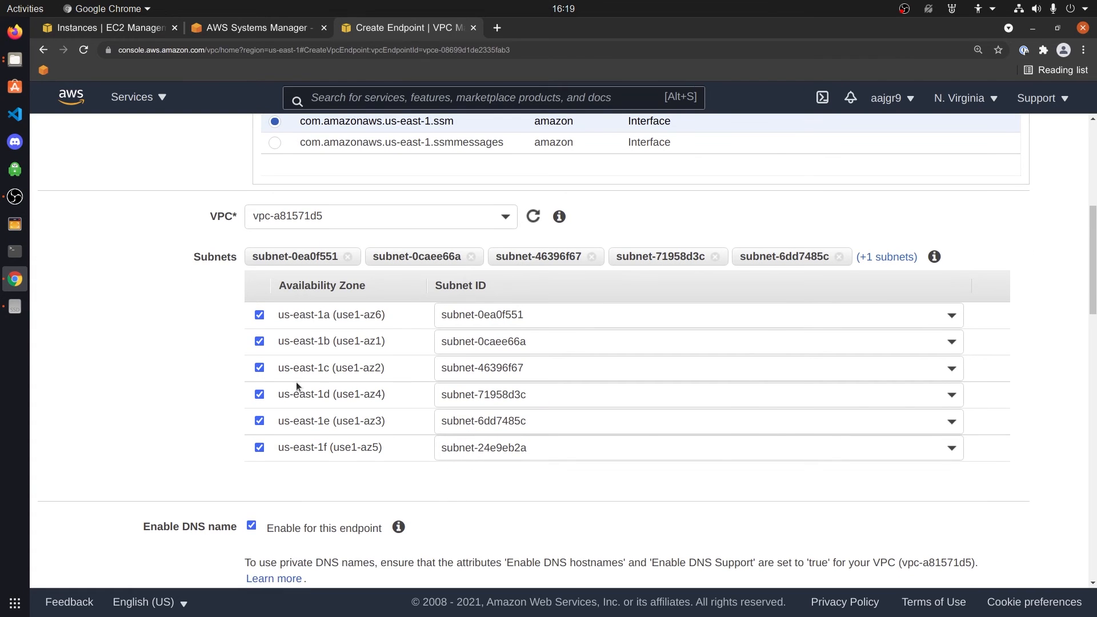
Deselect subnets us-east-1a, c, d, e and f, keeping only us-east-1b
left_click(260, 368)
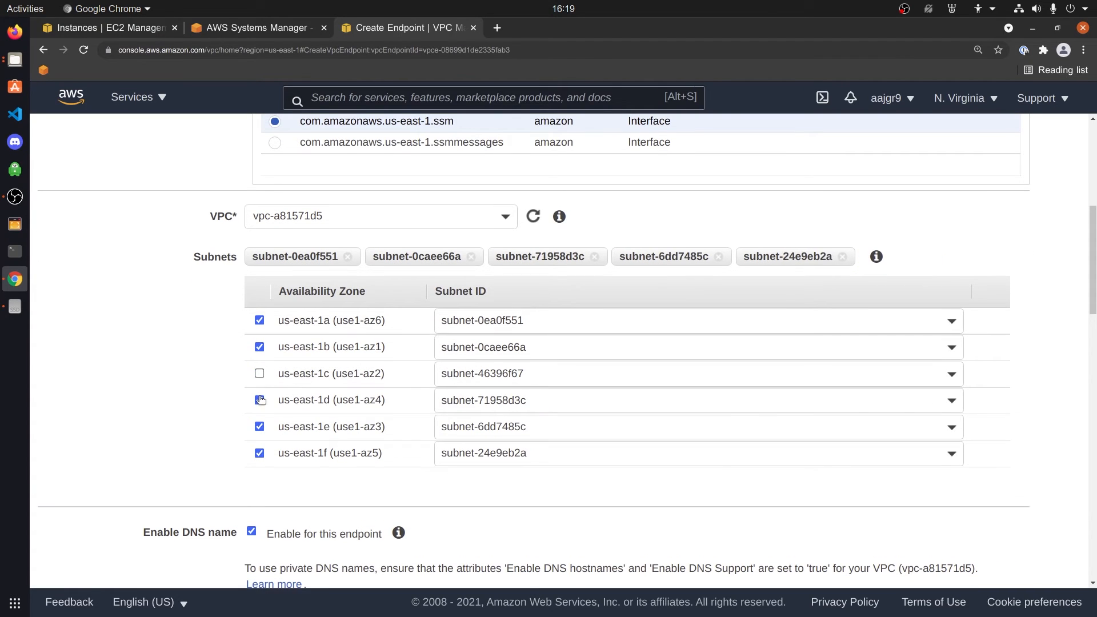
left_click(259, 426)
left_click(259, 453)
left_click(260, 400)
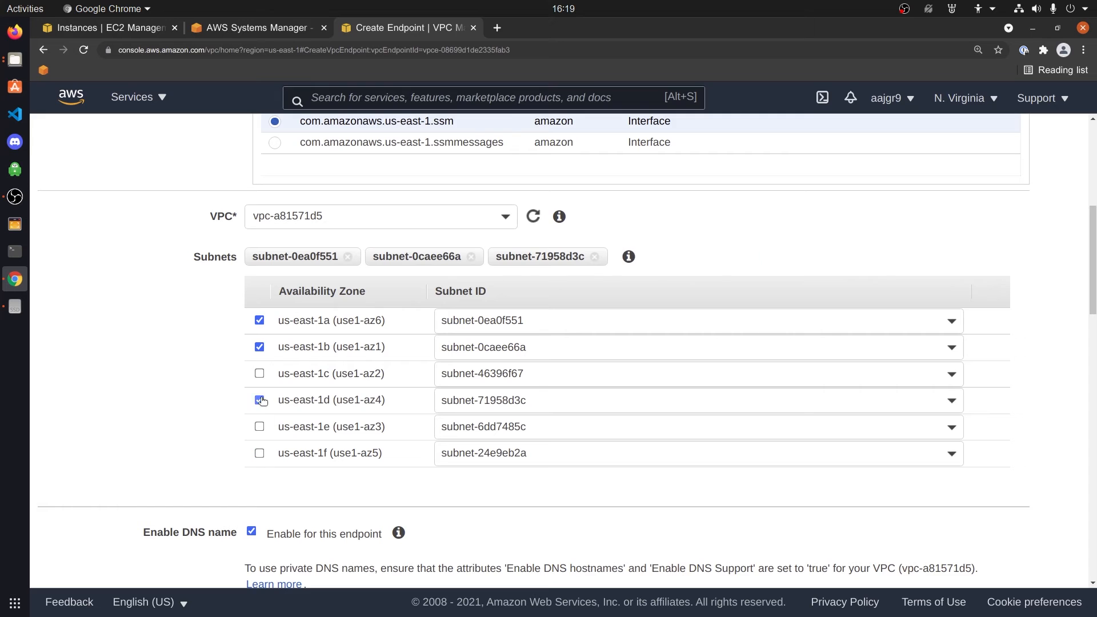
left_click(259, 322)
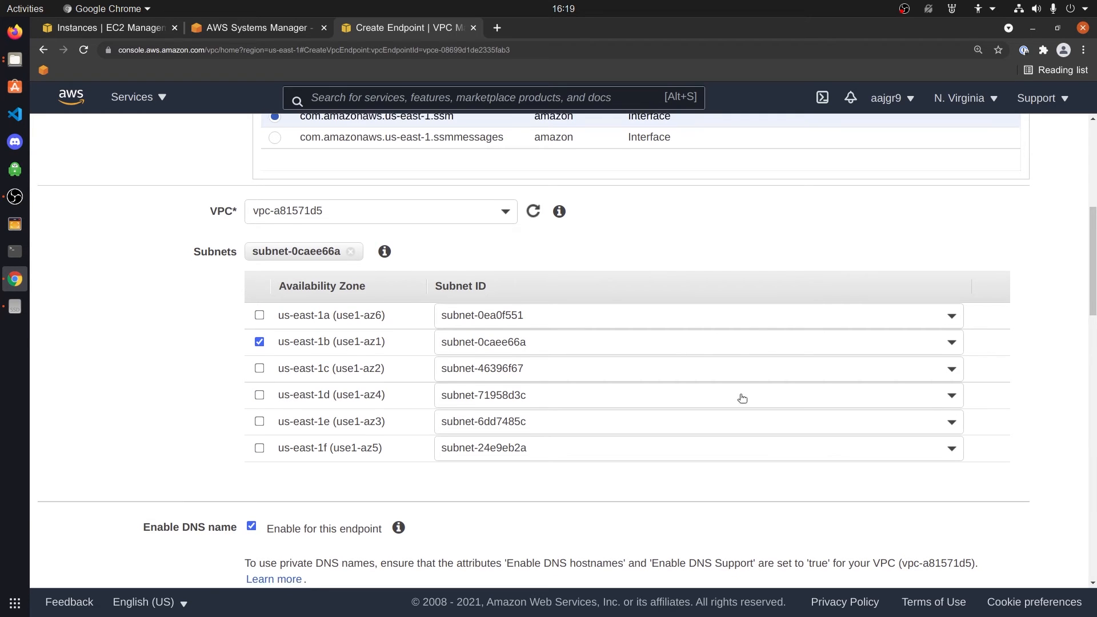
scroll(742, 416, "down", 5)
scroll(803, 481, "down", 3)
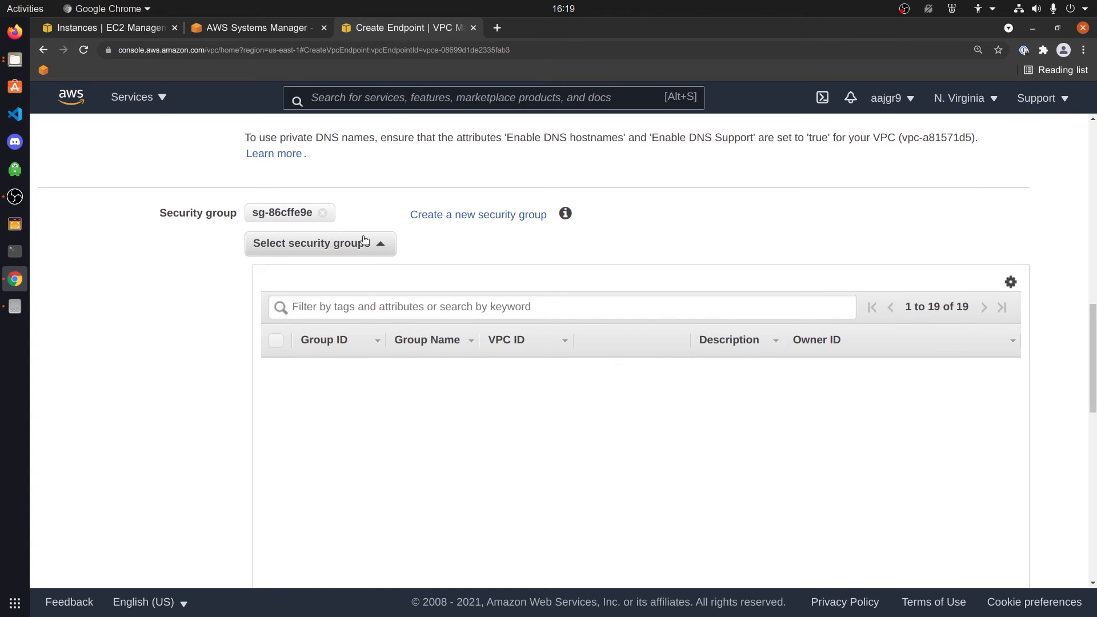
scroll(366, 245, "down", 1)
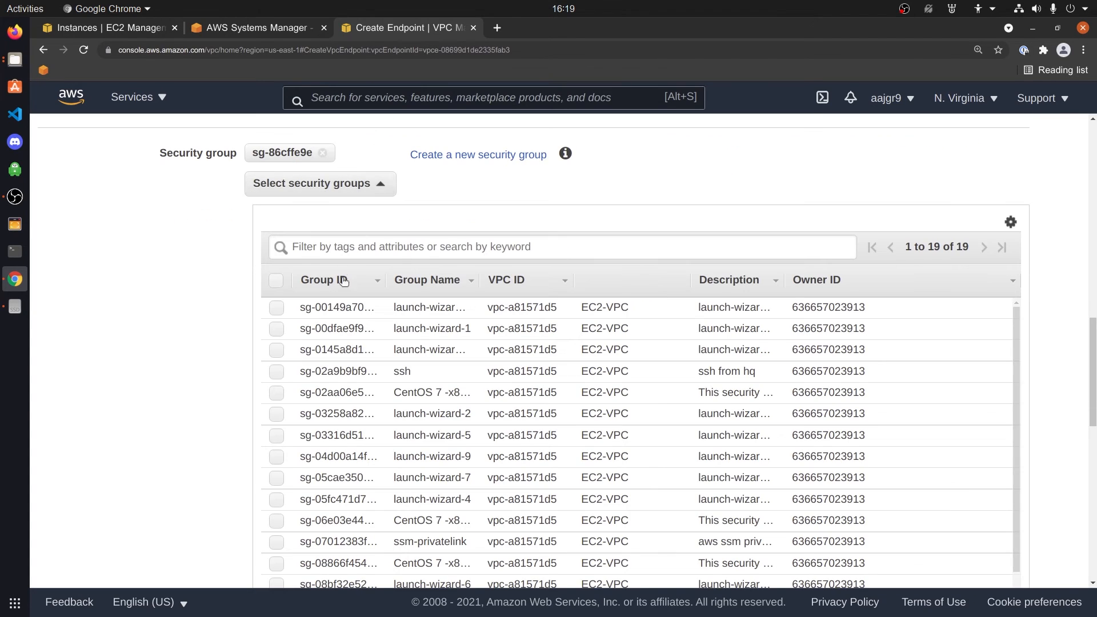
Attach ssm-privatelink instead of default sg-86cffe9e and create the endpoint
left_click(354, 250)
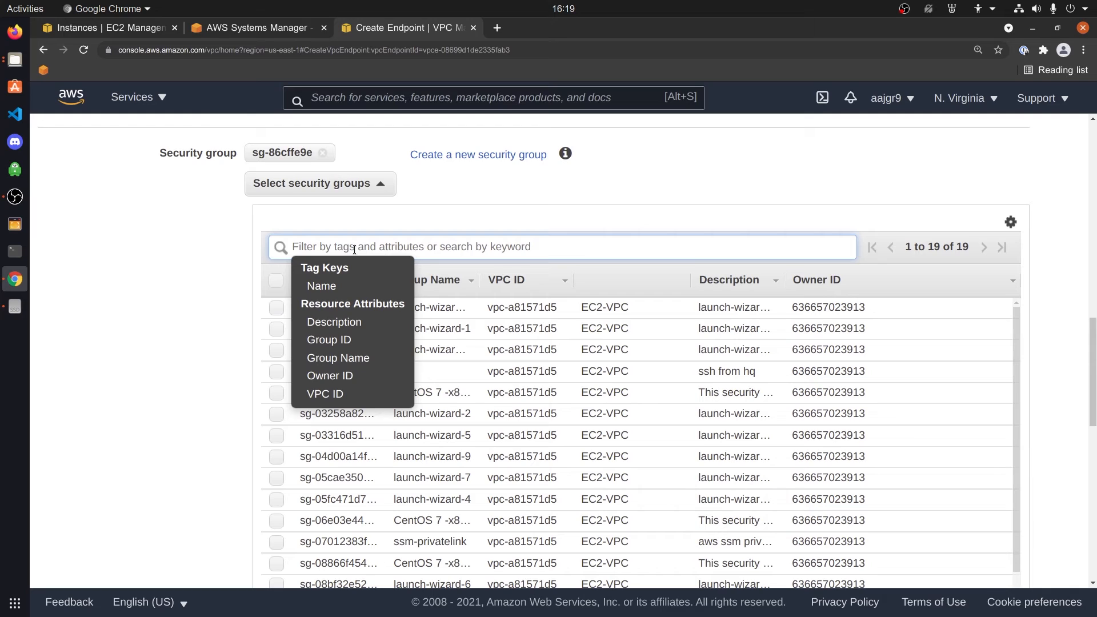
left_click(276, 541)
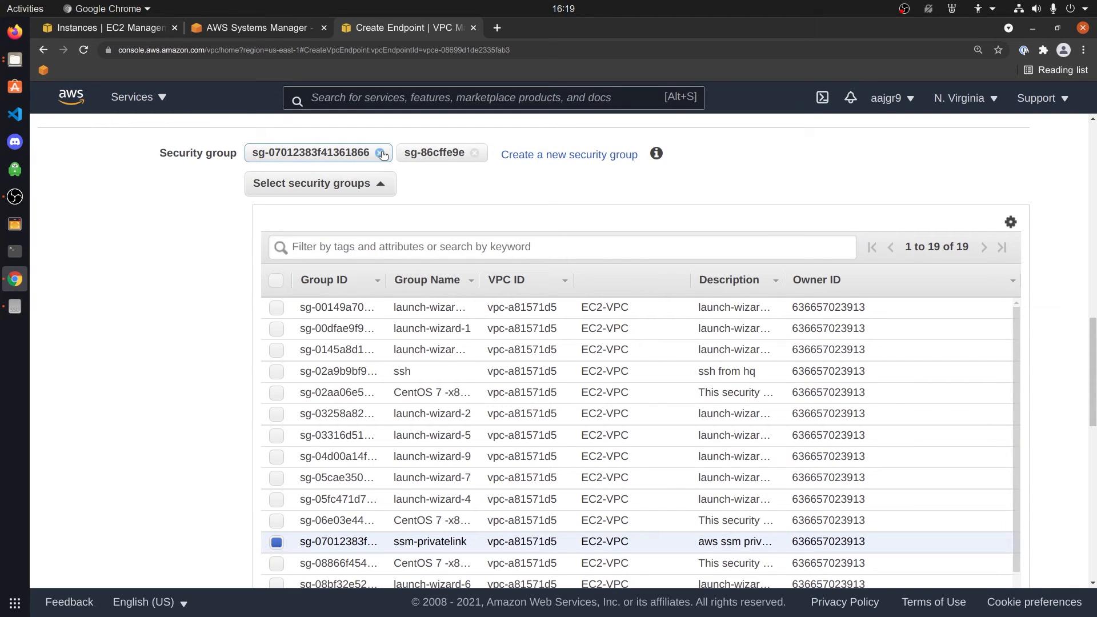
left_click(474, 152)
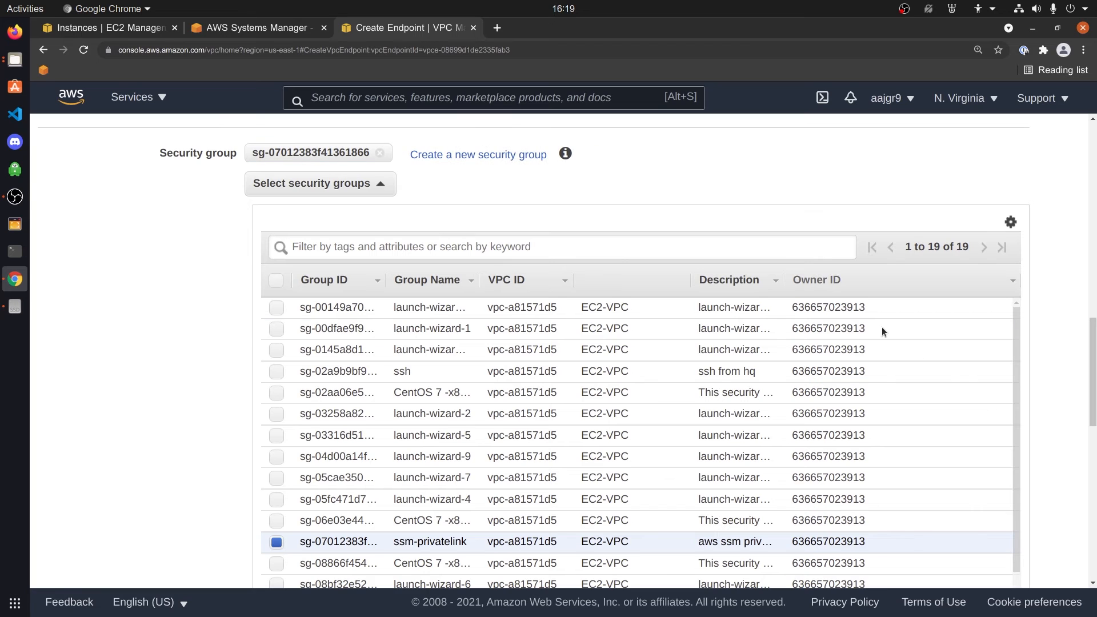
scroll(882, 327, "down", 5)
scroll(1025, 462, "down", 6)
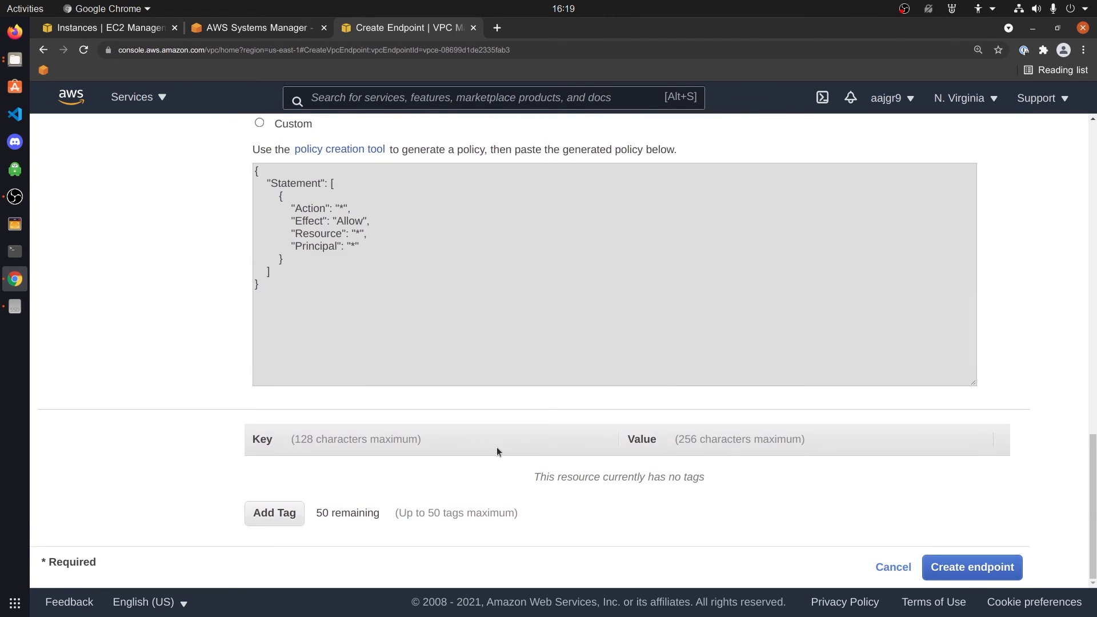
left_click(943, 566)
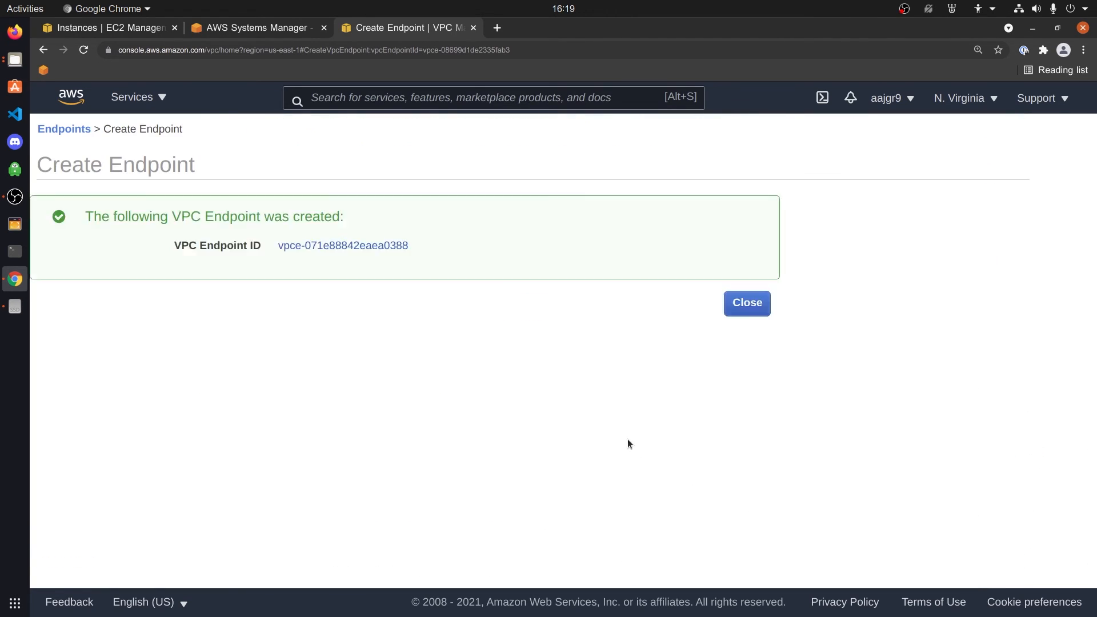
Start another endpoint and select the com.amazonaws.us-east-1.ec2 service
left_click(750, 297)
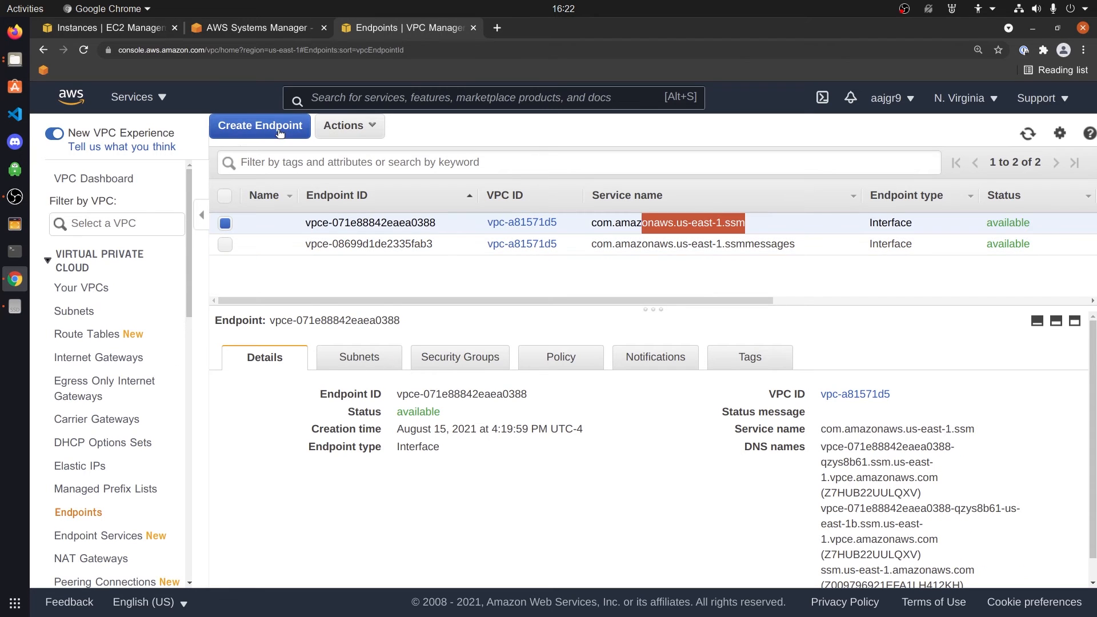
left_click(274, 127)
left_click(404, 426)
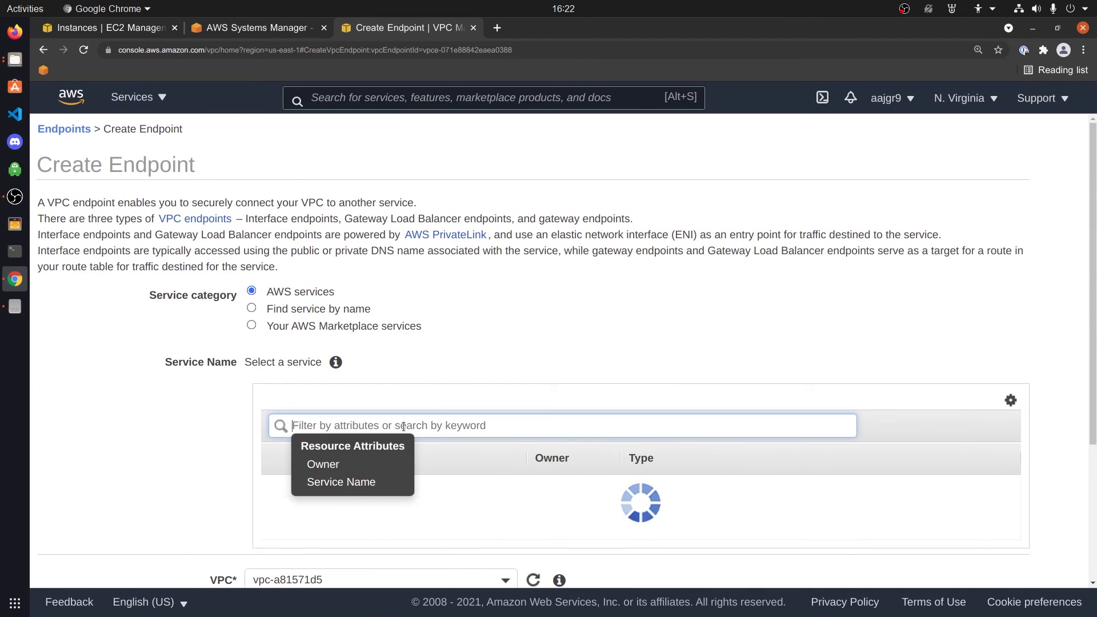
type("ew")
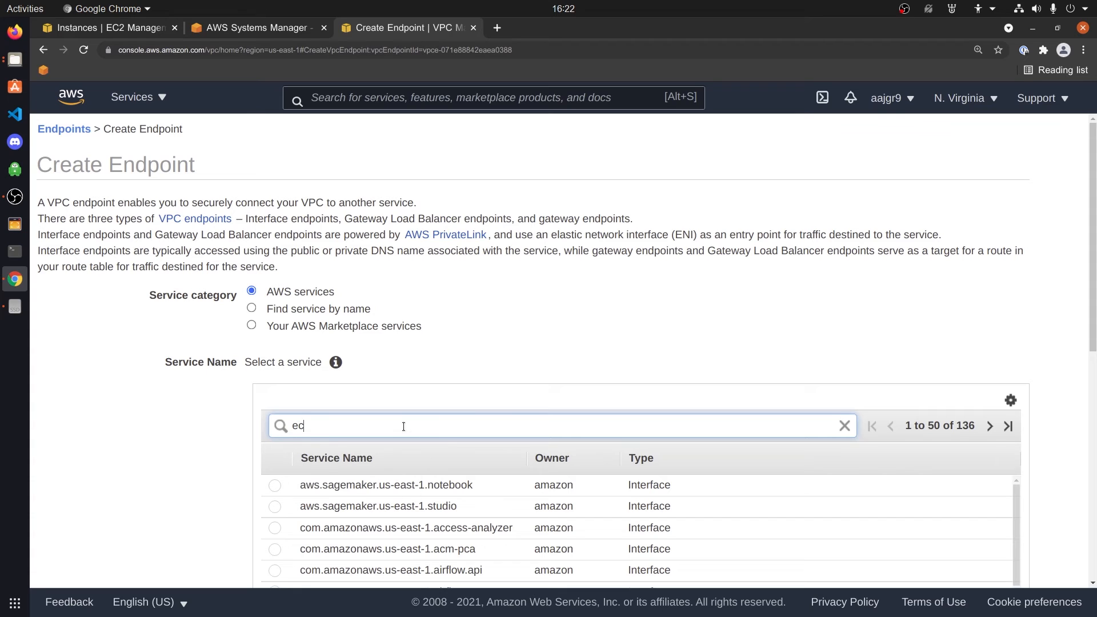
type("2")
key("Return")
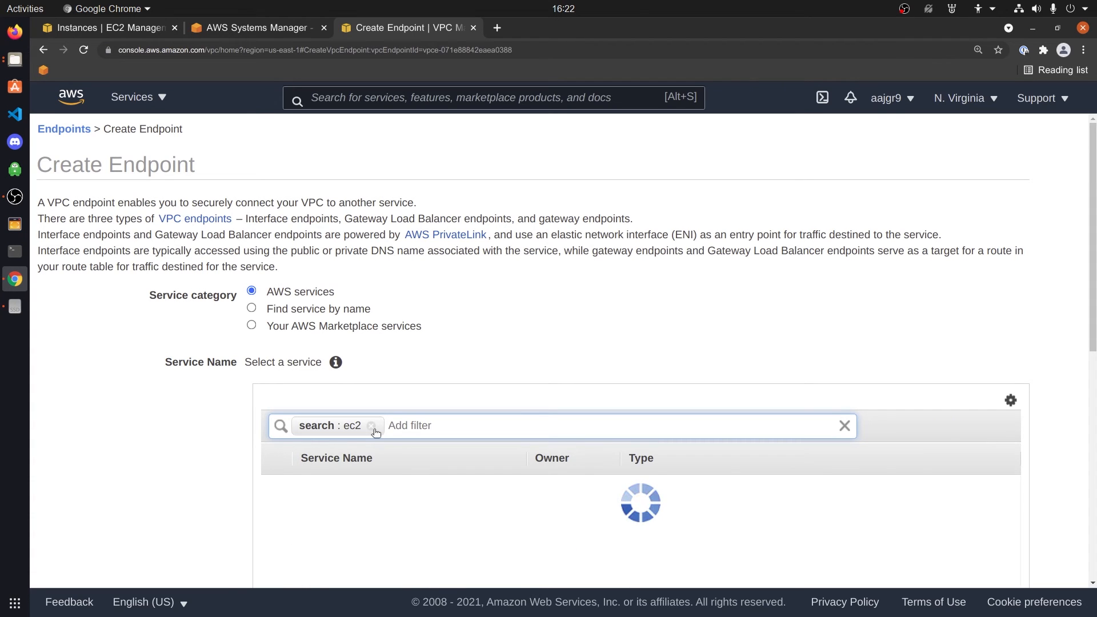
left_click(274, 485)
Pick the security group for the ec2 endpoint
scroll(307, 362, "down", 6)
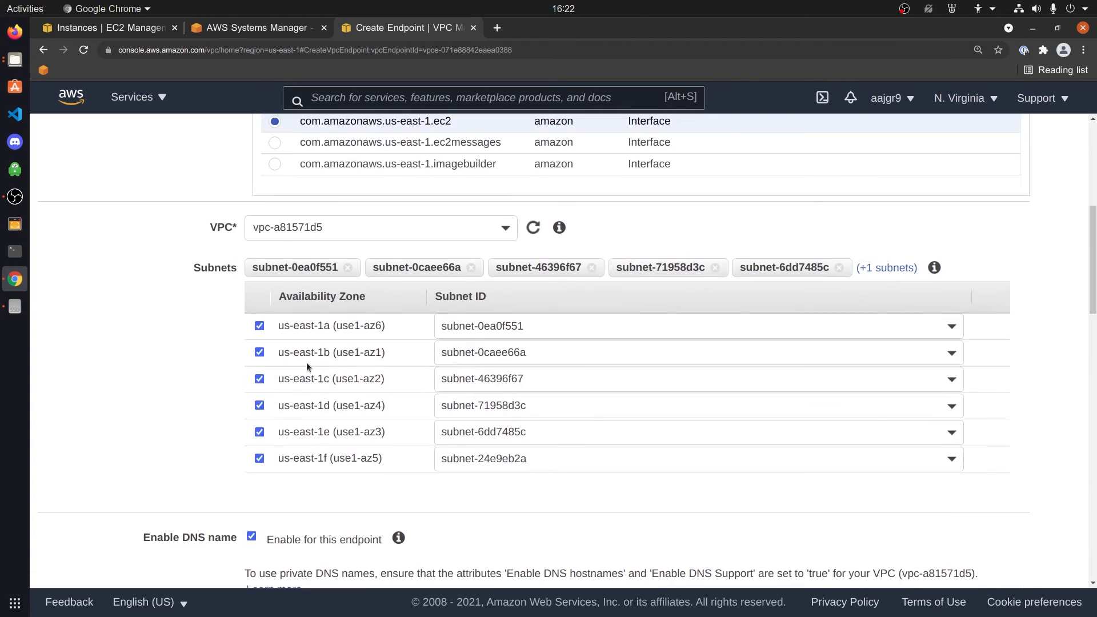
scroll(221, 474, "down", 5)
scroll(221, 474, "down", 6)
left_click(434, 186)
scroll(422, 249, "up", 3)
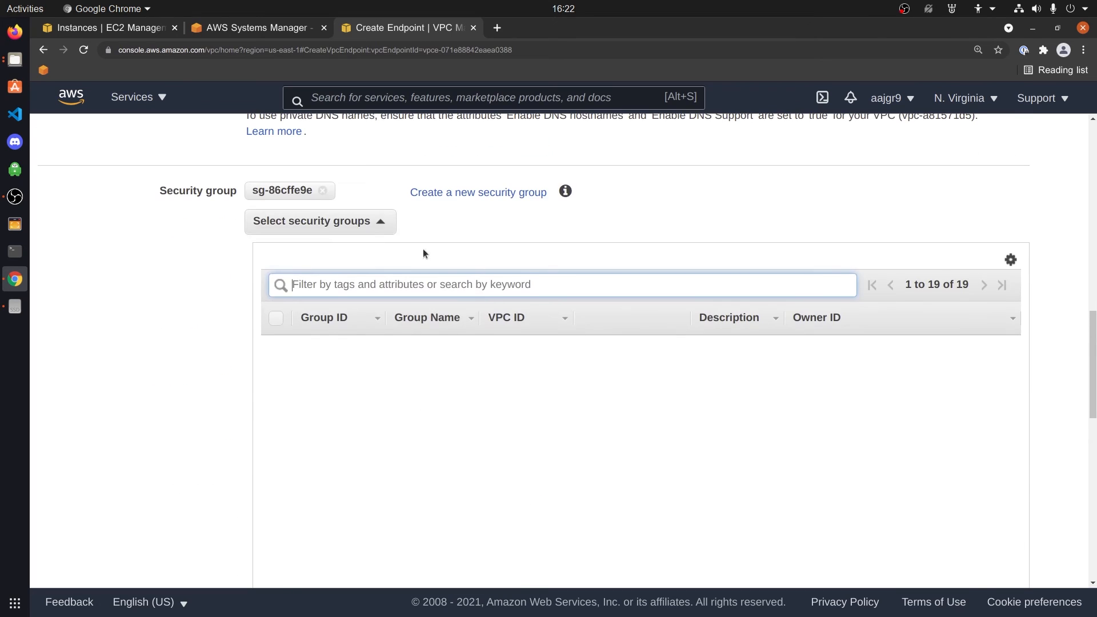
scroll(475, 467, "down", 1)
left_click(980, 446)
scroll(929, 492, "down", 10)
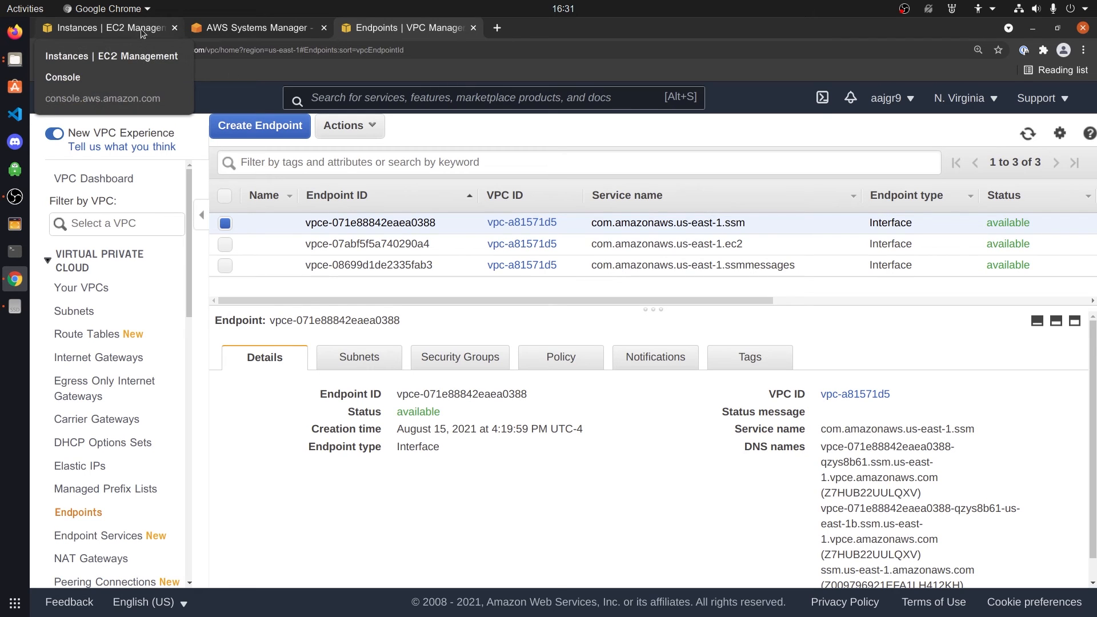
Refresh targets and start a session on ssm-demo-privatelink-test-troubleshooting
left_click(235, 27)
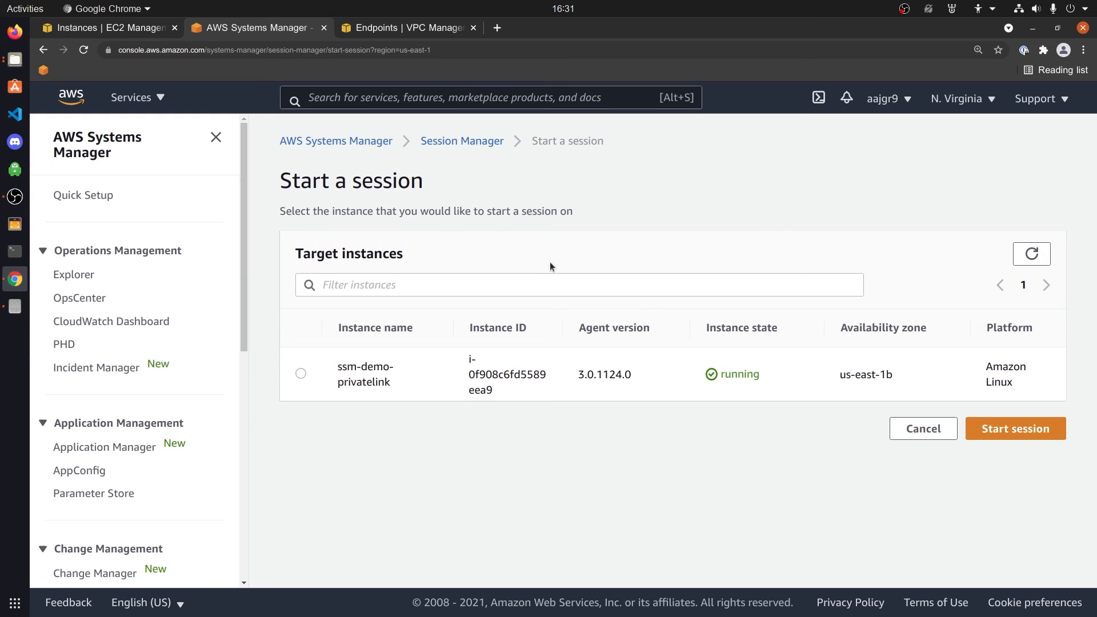
left_click(1032, 254)
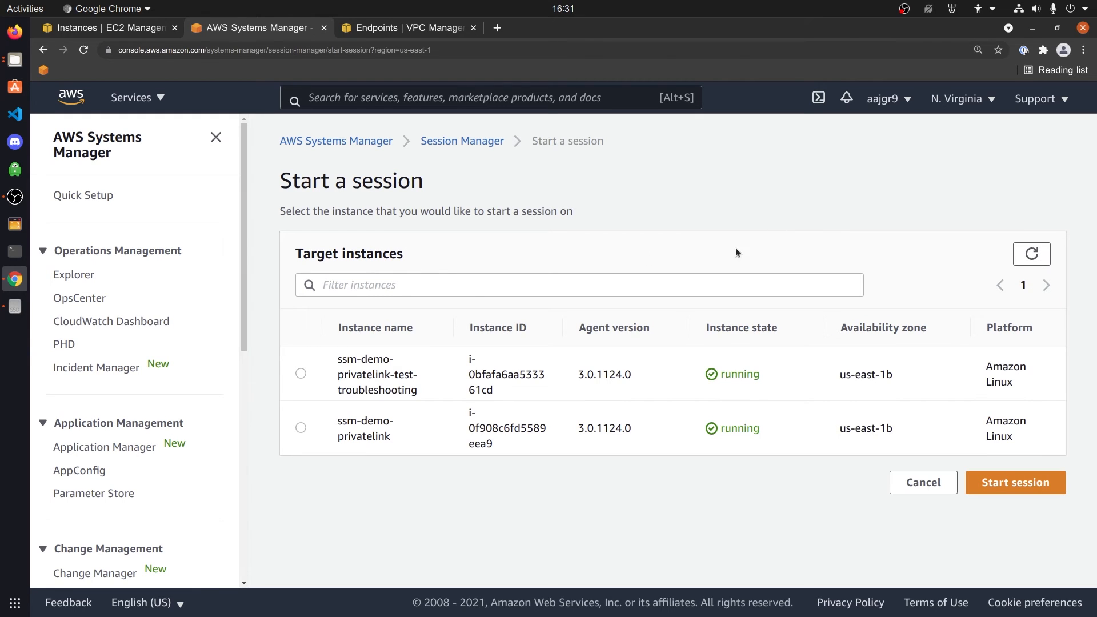
left_click(301, 374)
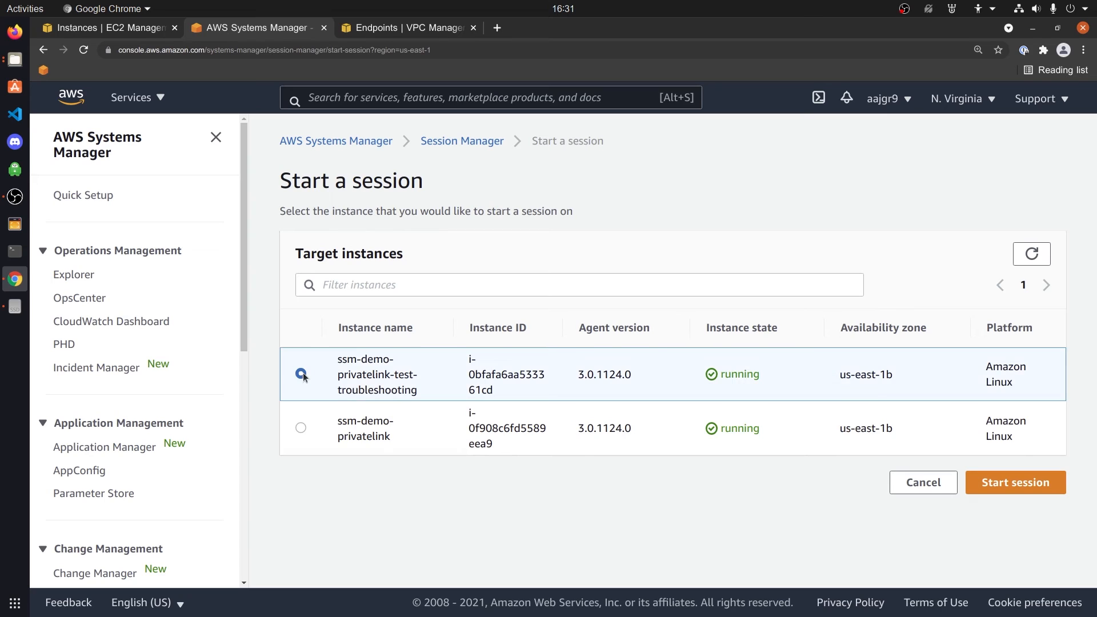
left_click(1032, 483)
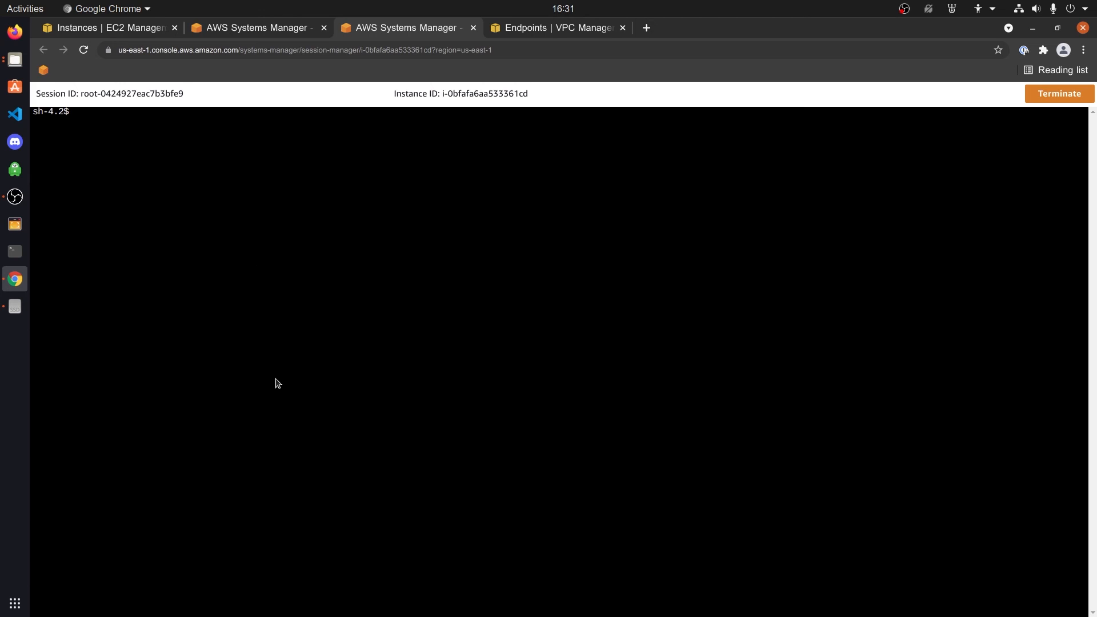
Run uptime in the shell, then begin typing a sudo command
type("uptime")
key("Return")
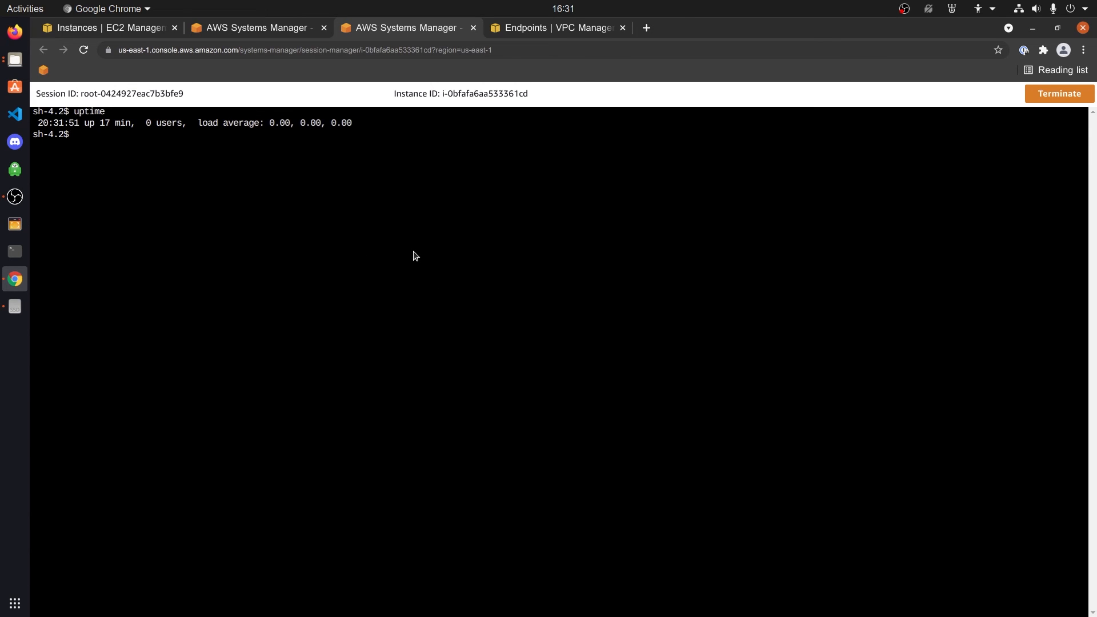
type("sudo")
key("BackSpace")
key("BackSpace")
type("do")
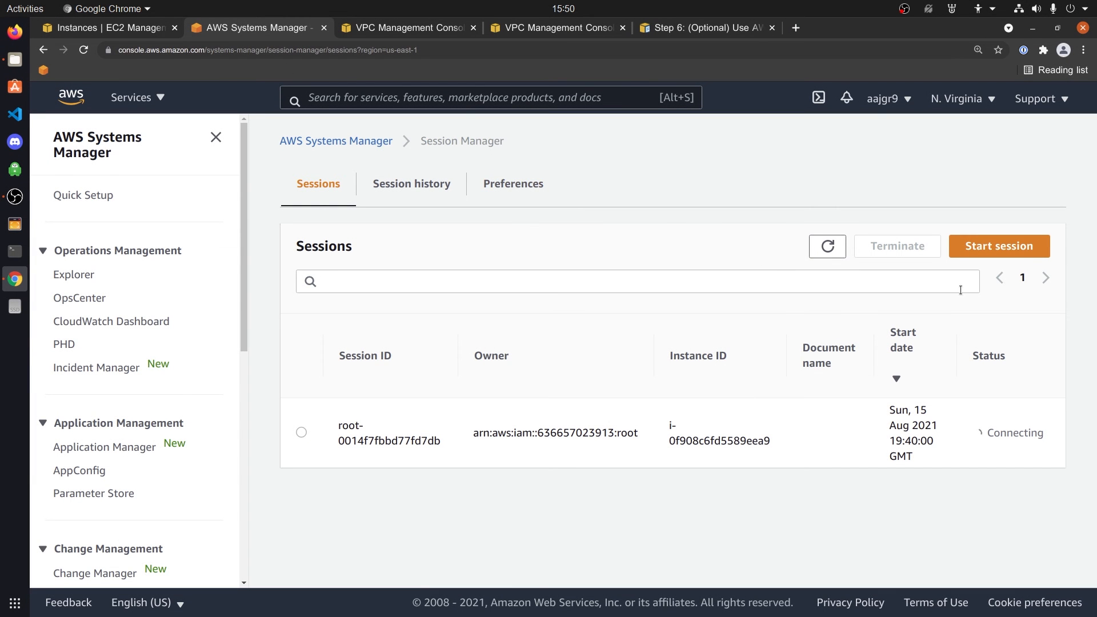
Start a session on ssm-demo-privatelink, note the SSM Agent error, and terminate the blank session
left_click(972, 249)
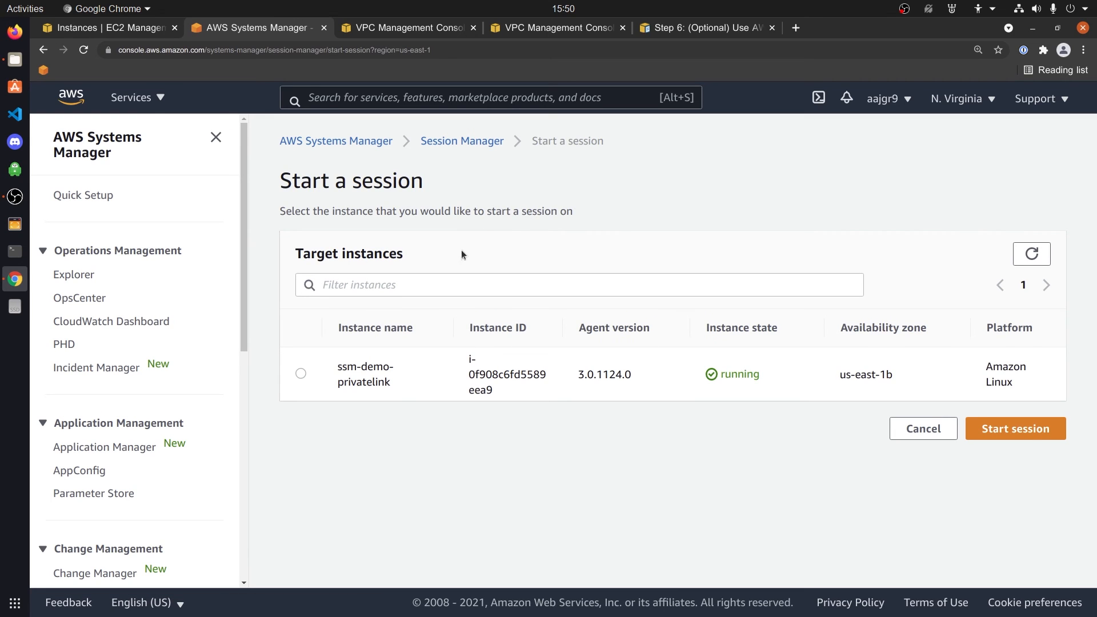
left_click_drag(768, 376, 719, 375)
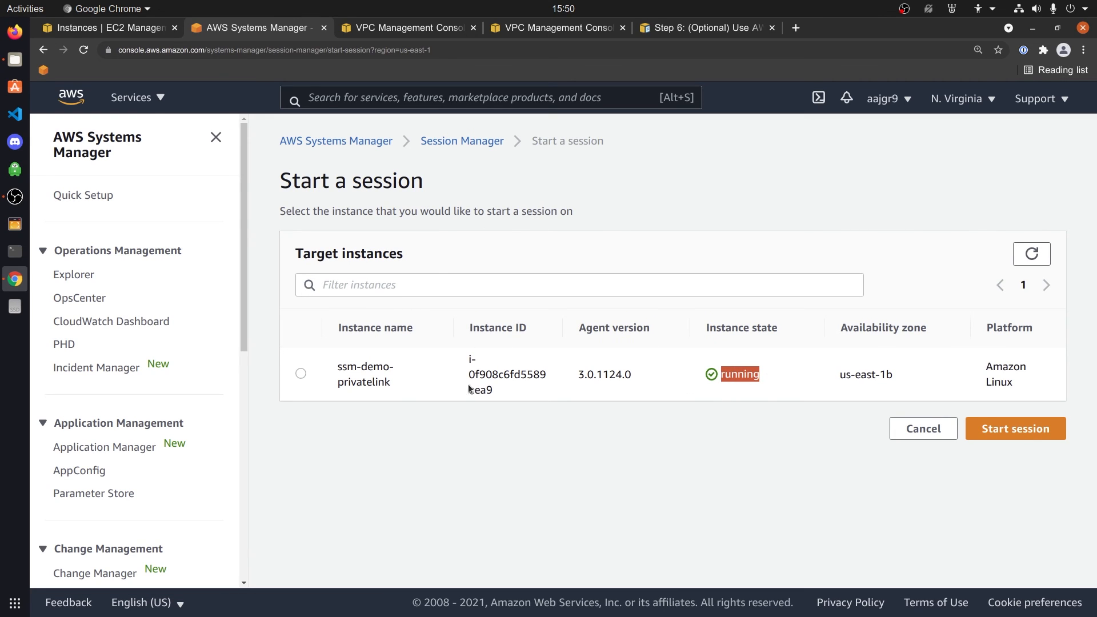
left_click(301, 373)
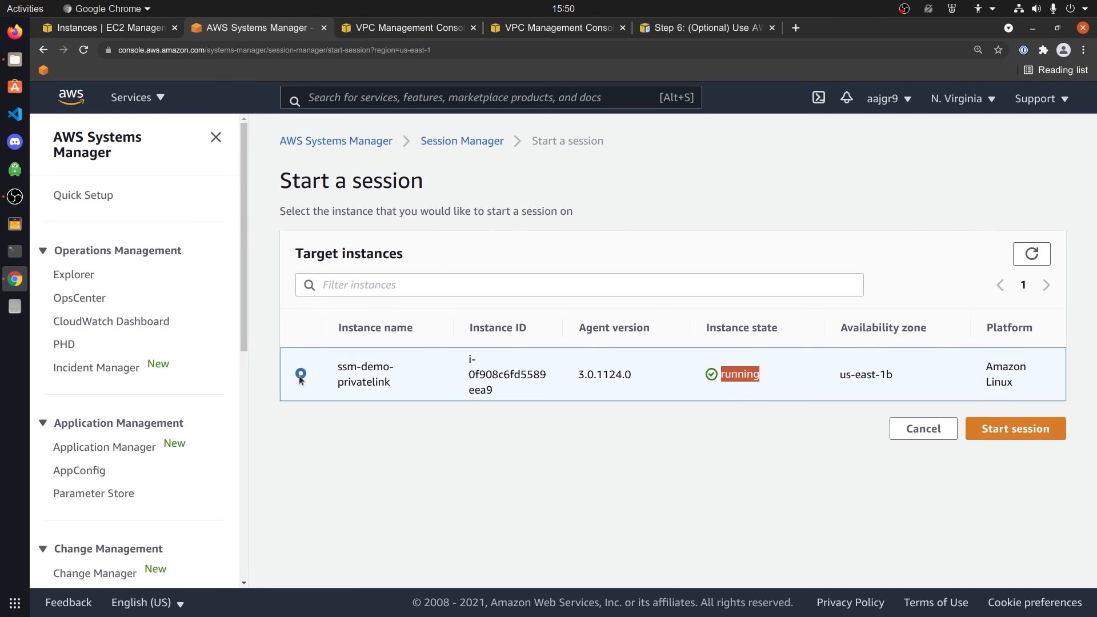
left_click(1016, 434)
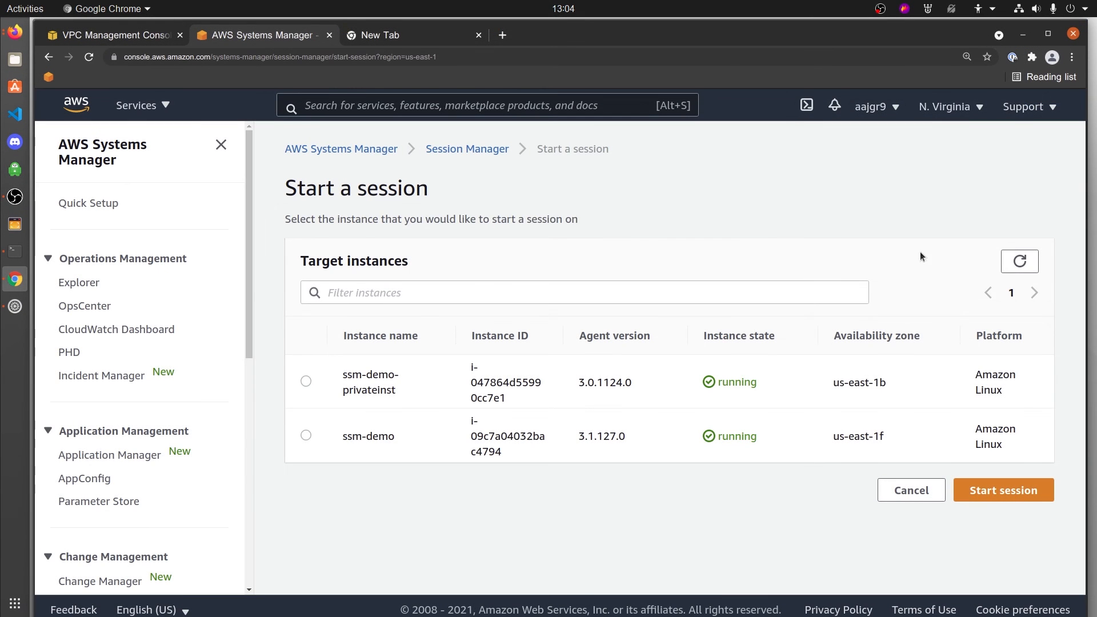
left_click(305, 436)
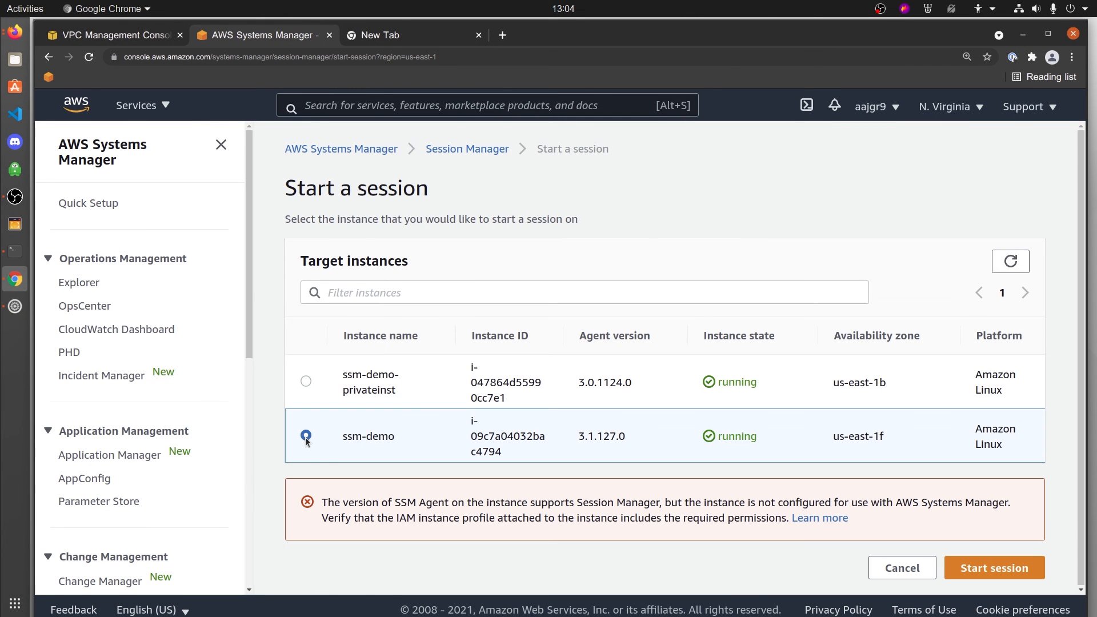
left_click_drag(321, 502, 863, 533)
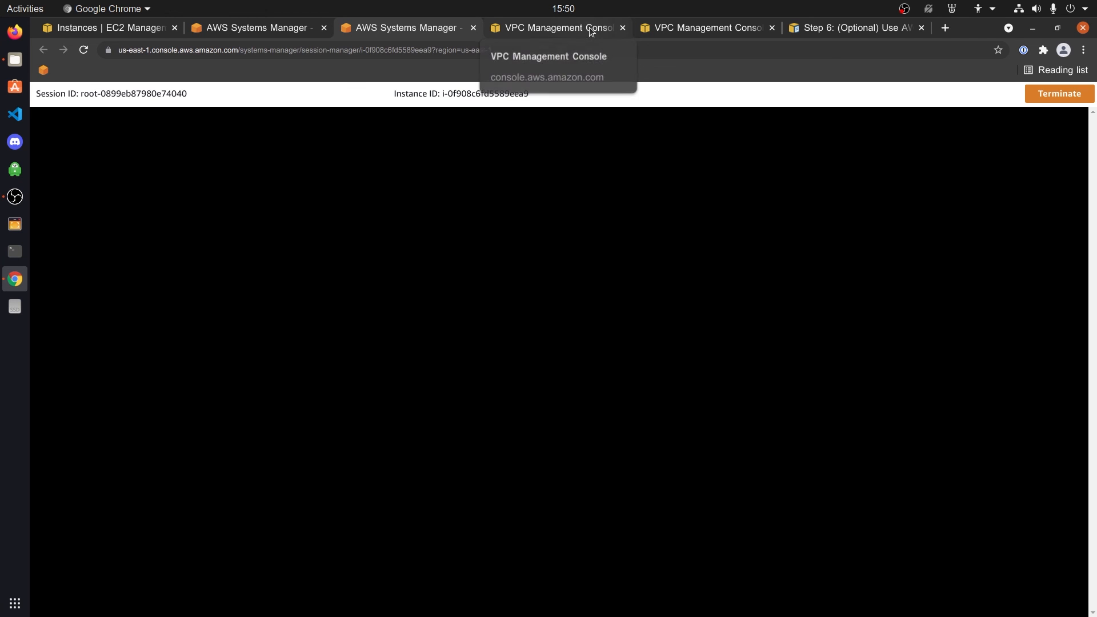
left_click(1066, 96)
left_click(691, 391)
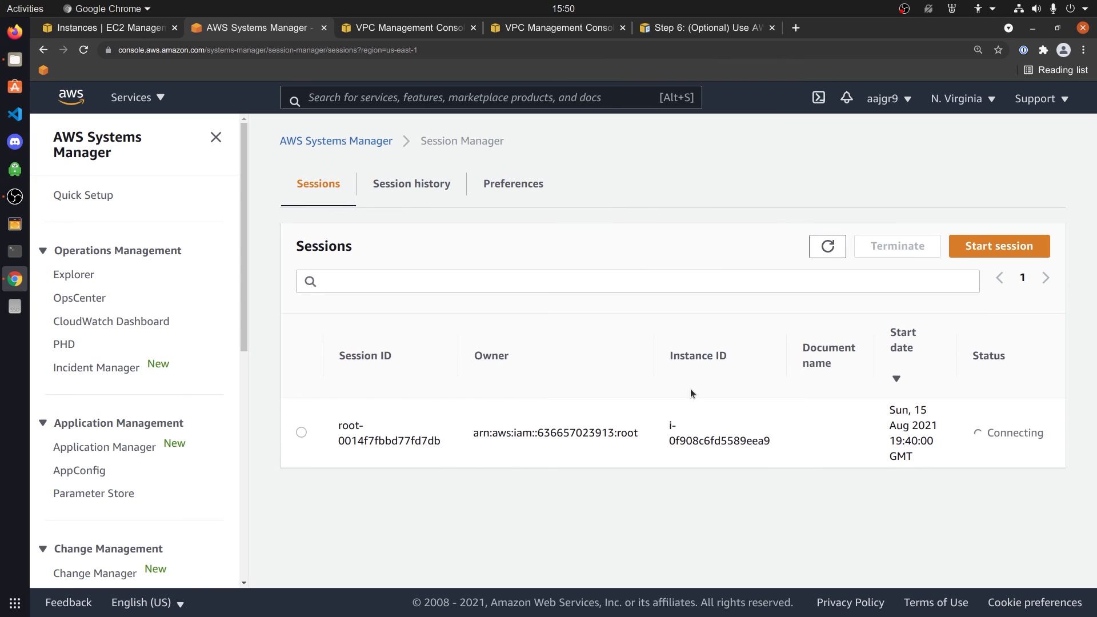
Set ssm-privatelink's first inbound rule to HTTPS from Anywhere-IPv4 and add a second rule
left_click(442, 29)
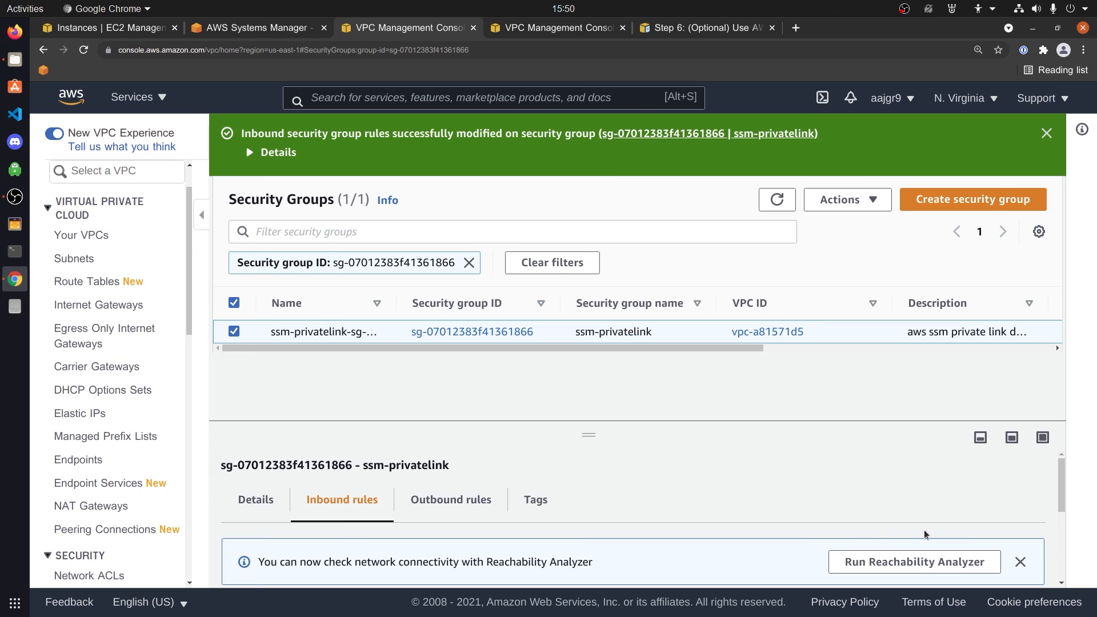
scroll(1059, 502, "down", 2)
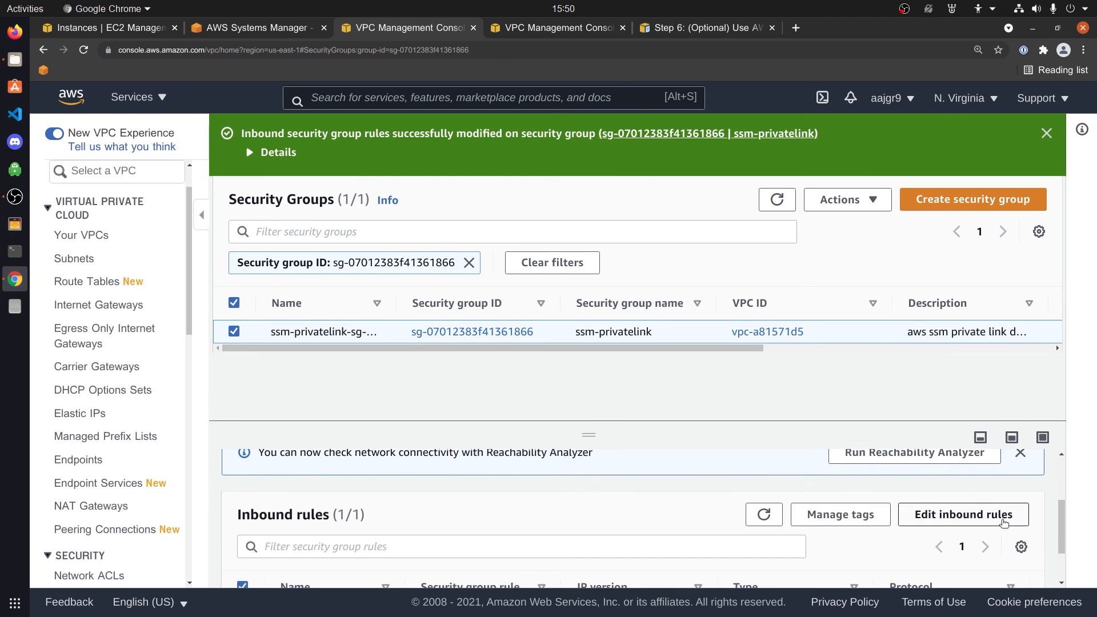
left_click(965, 519)
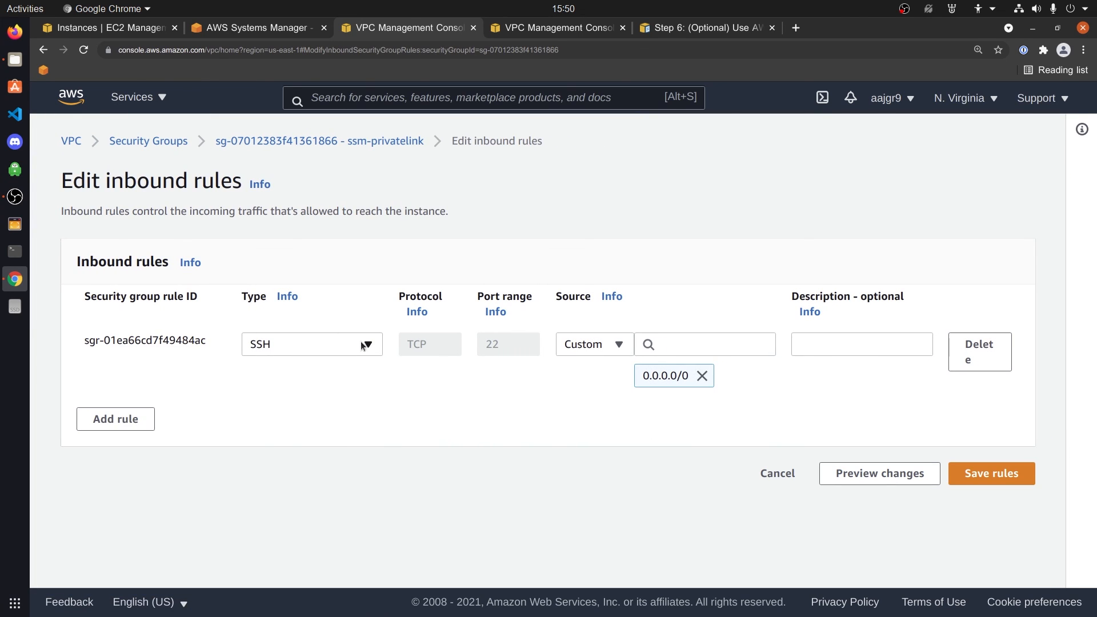
left_click(361, 344)
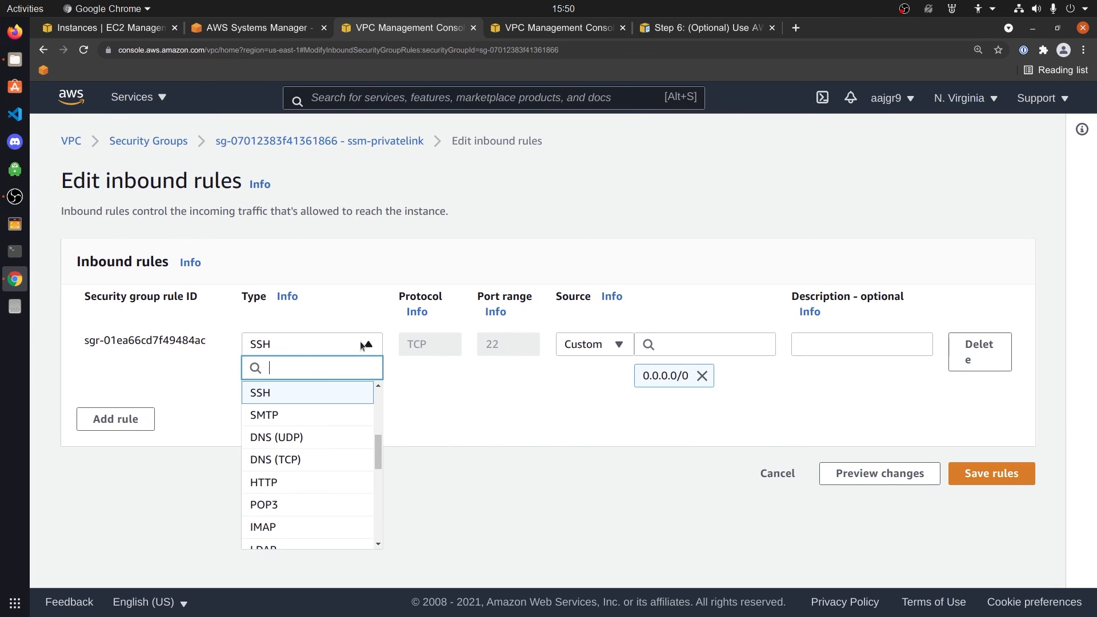
type("htt")
left_click(295, 416)
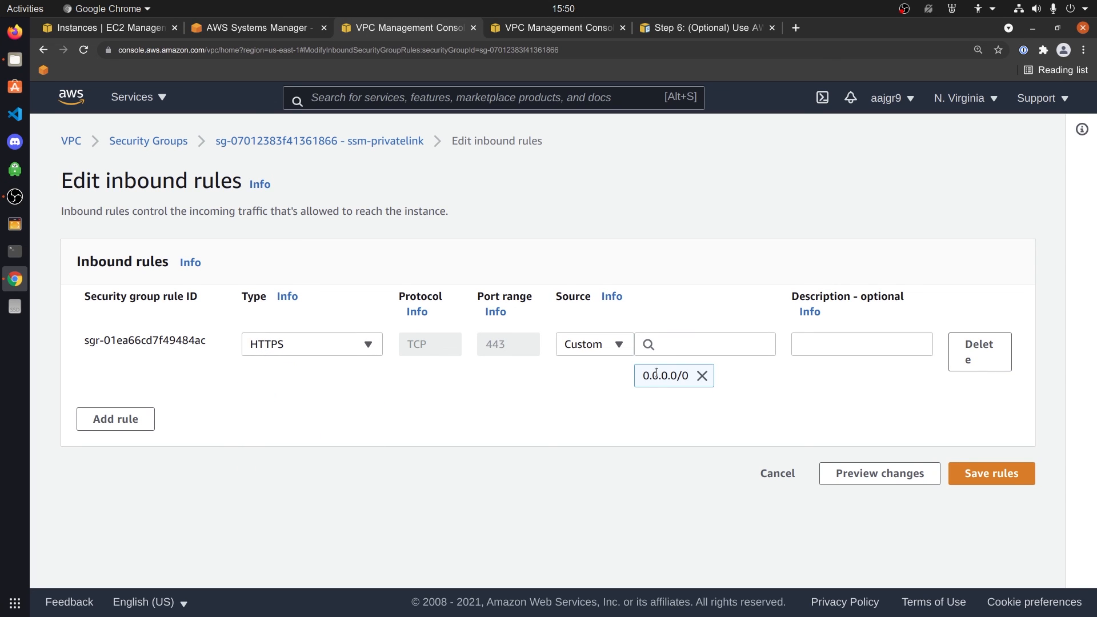
left_click(143, 420)
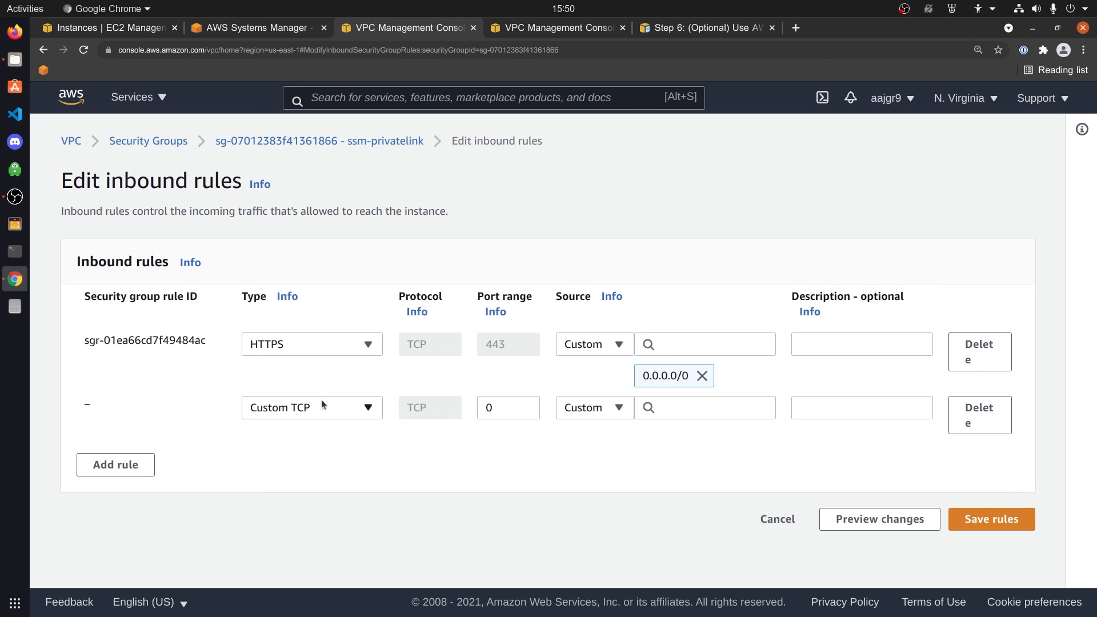
left_click(601, 344)
left_click(588, 393)
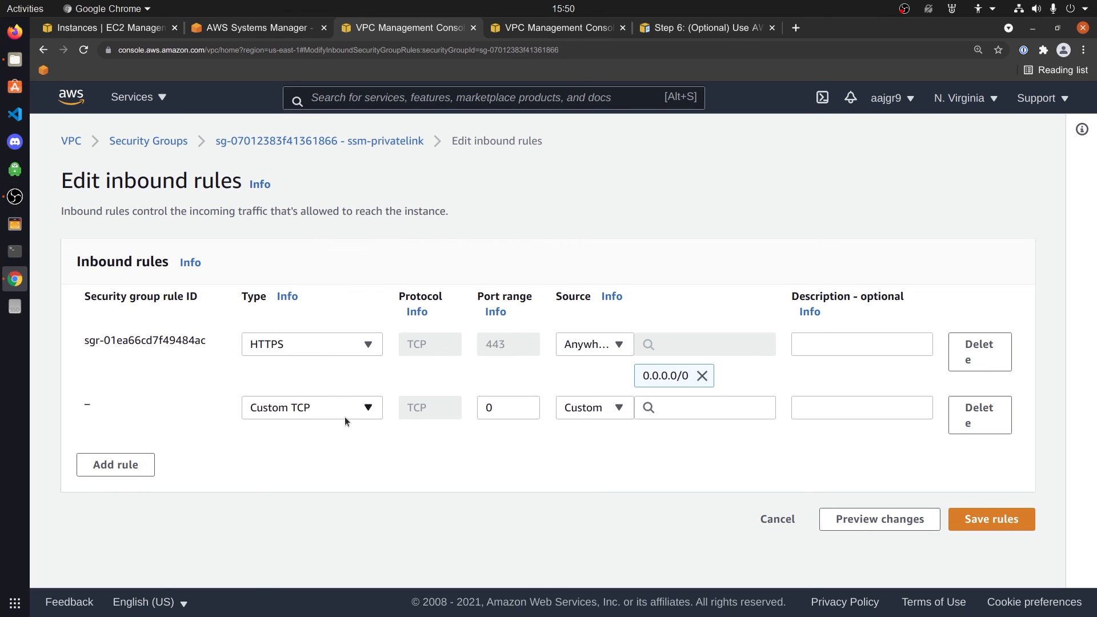
Make the second rule HTTPS from Anywhere-IPv6 and save the inbound rules
left_click(345, 418)
type("htt")
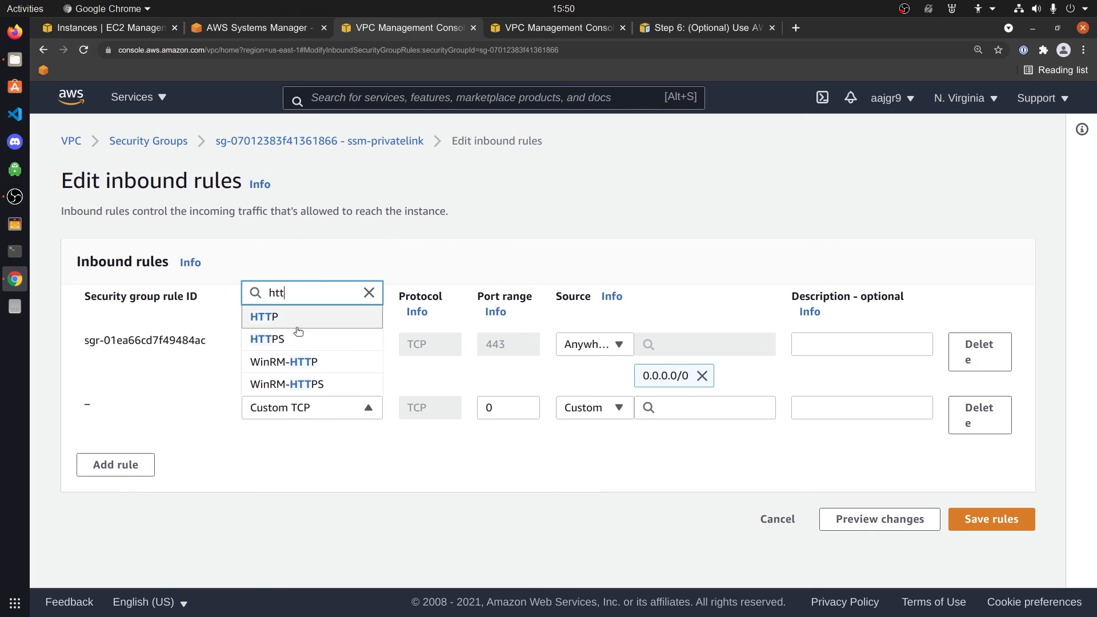
left_click(296, 339)
left_click(605, 407)
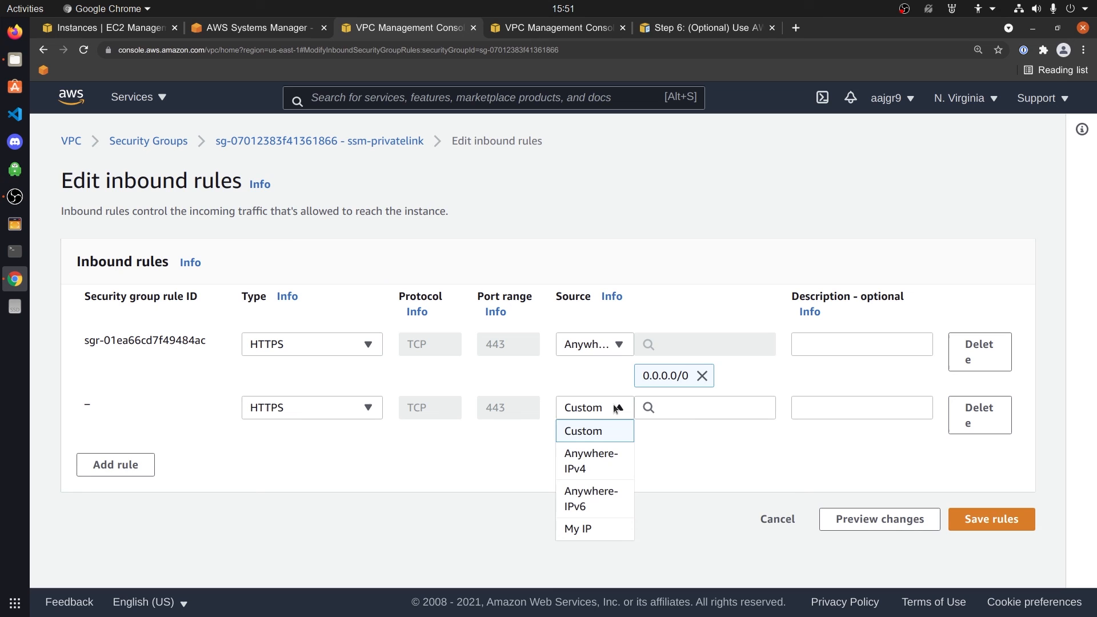
left_click(581, 494)
left_click(1000, 535)
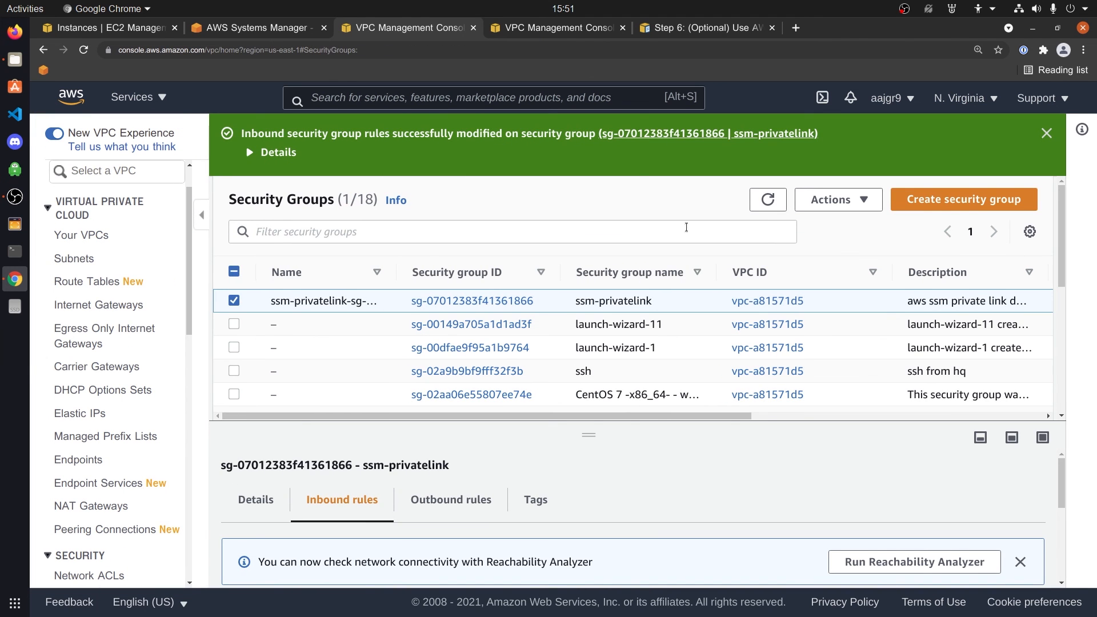
Start a session on ssm-demo-privatelink and run 'sudo su -' to become root
left_click(281, 32)
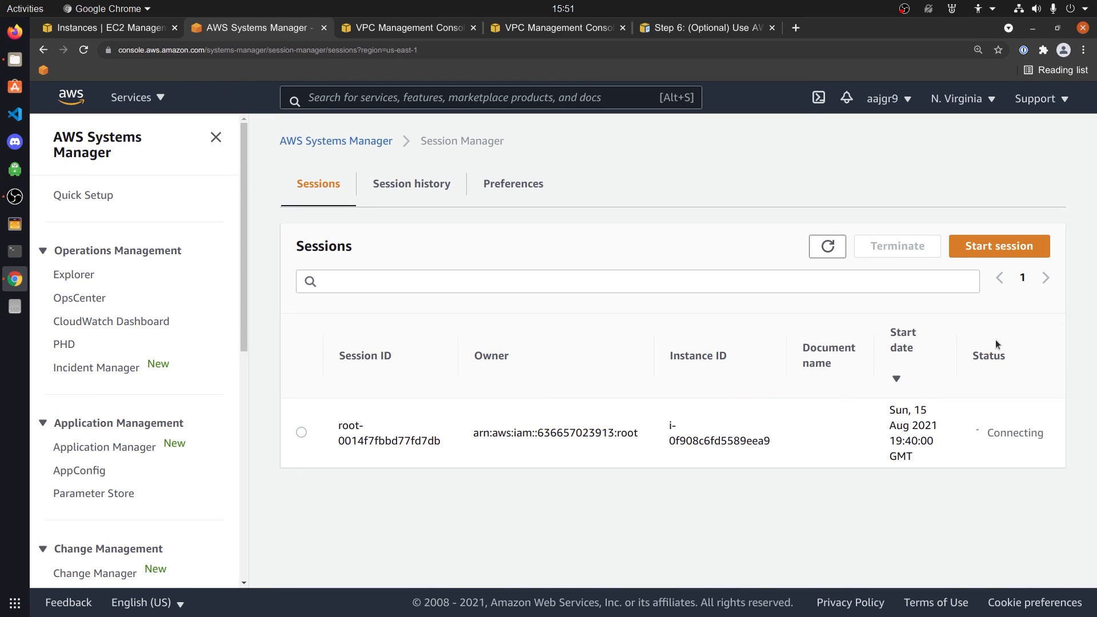
left_click(1012, 254)
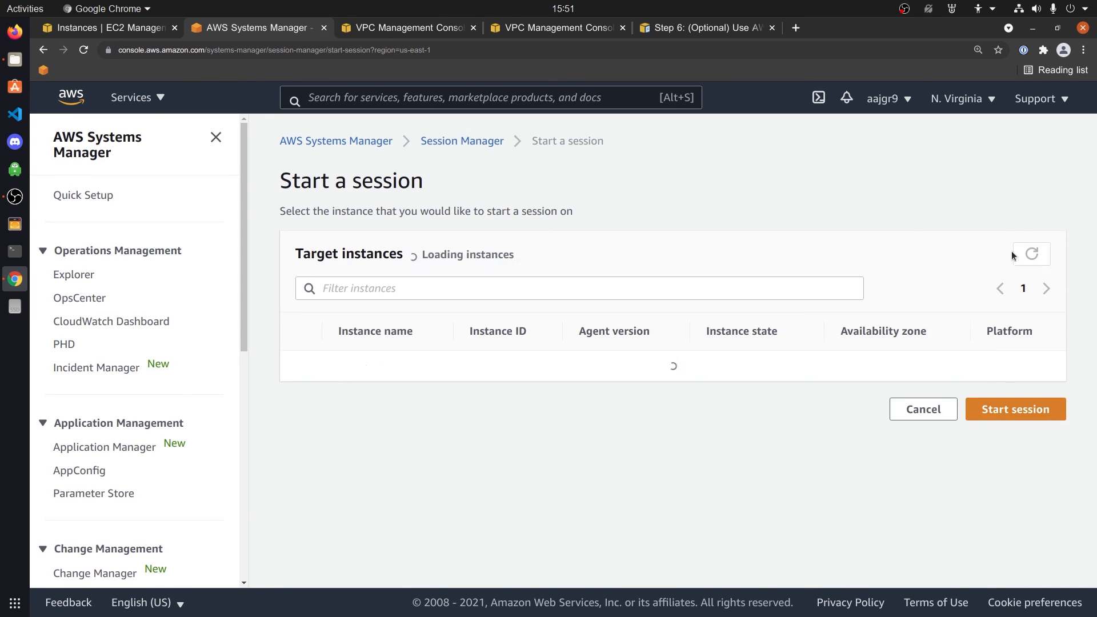
left_click(300, 375)
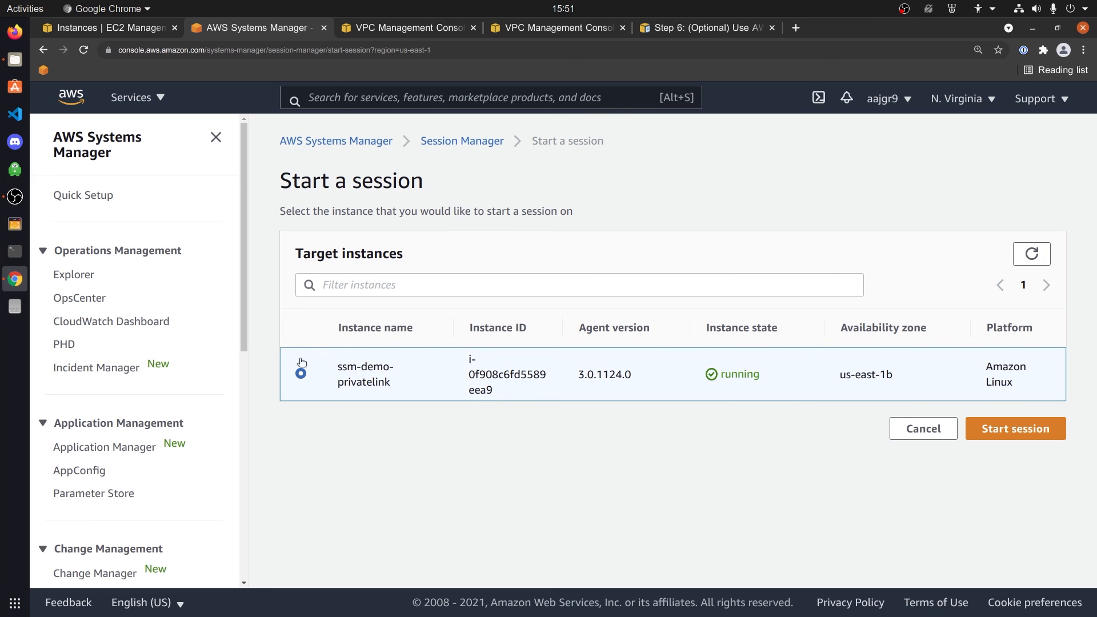
left_click(997, 428)
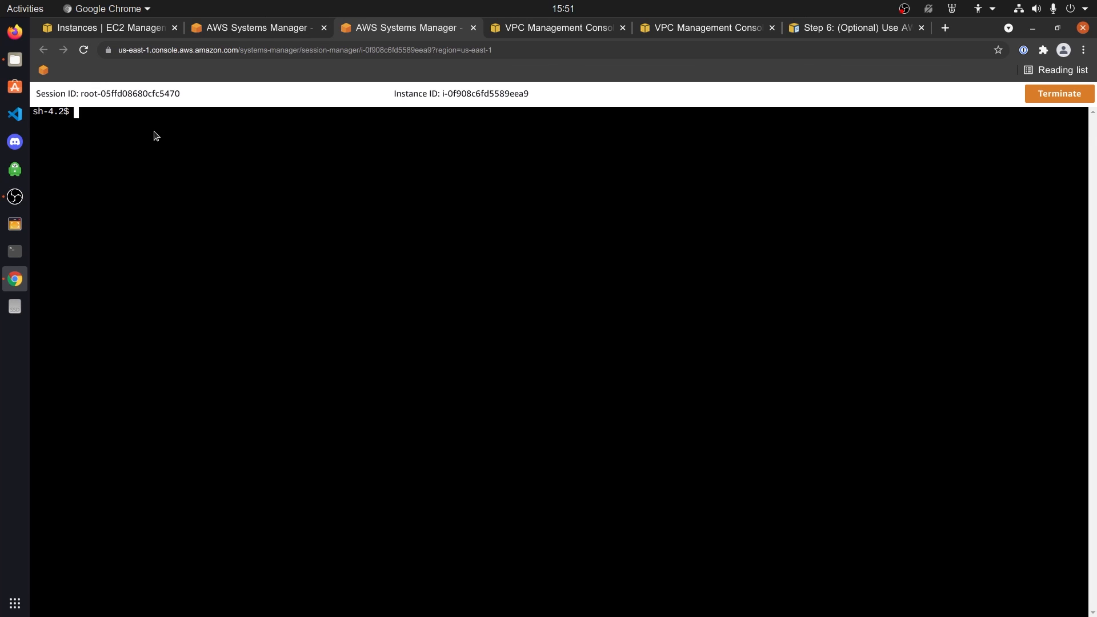
type("sudo u")
type("u -")
key("Return")
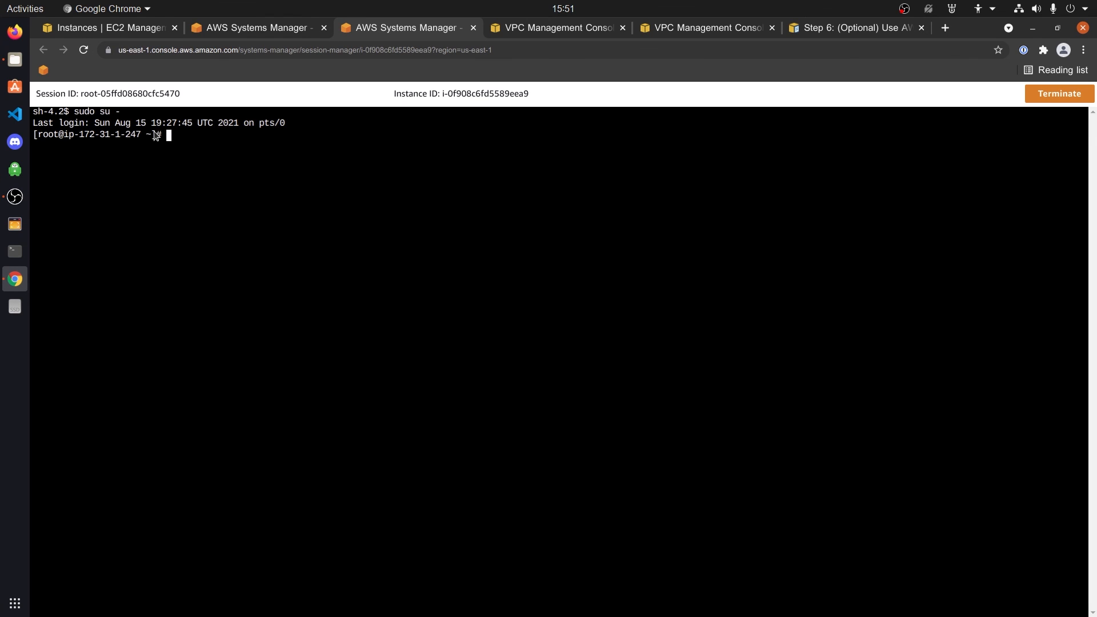